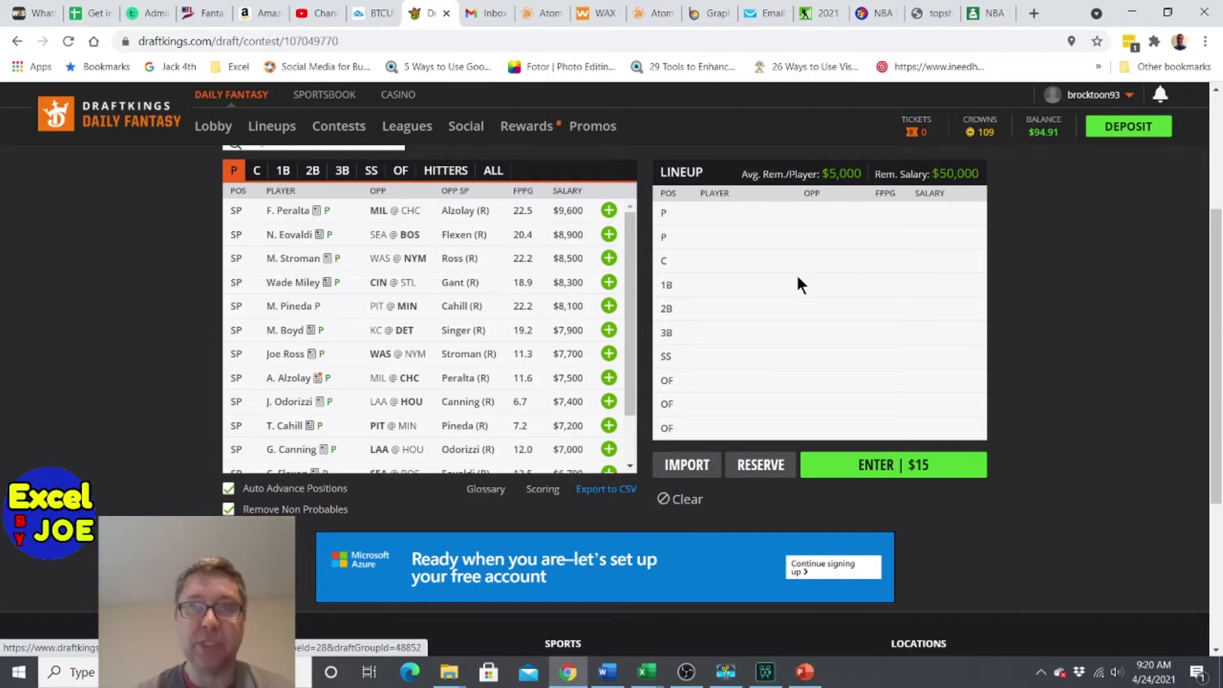
- Switch back to the DKSalaries workbook and look over the player name-and-ID entries
click(1132, 17)
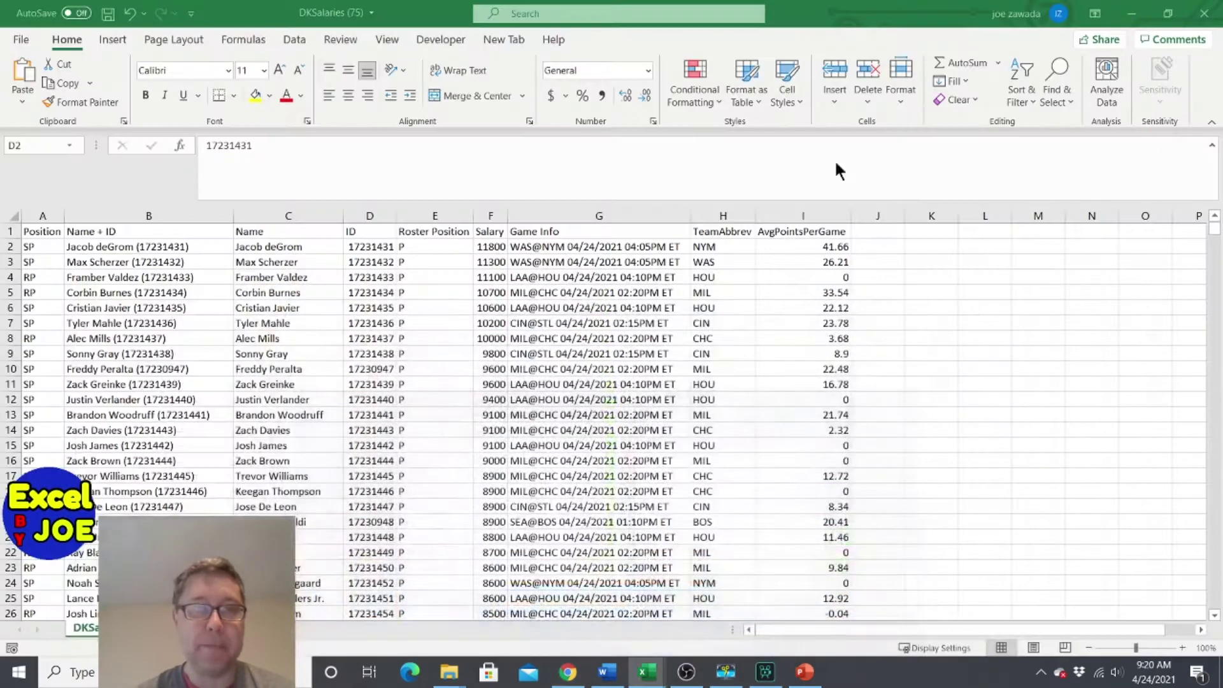
click(158, 384)
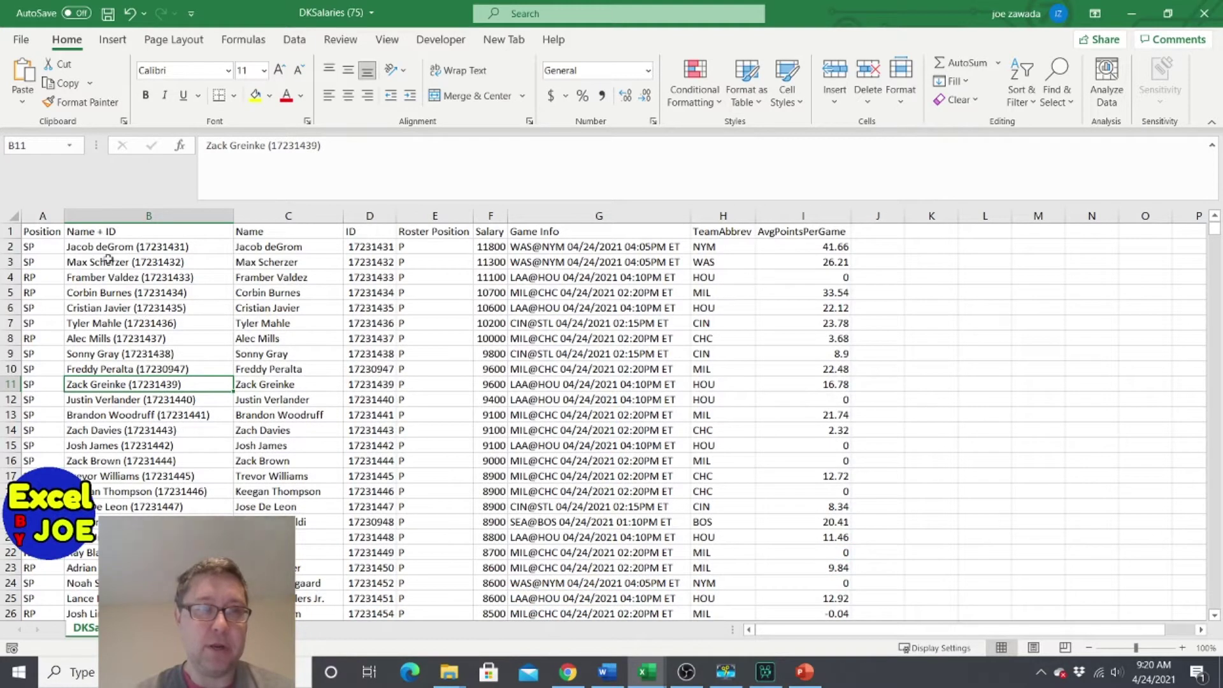
click(109, 262)
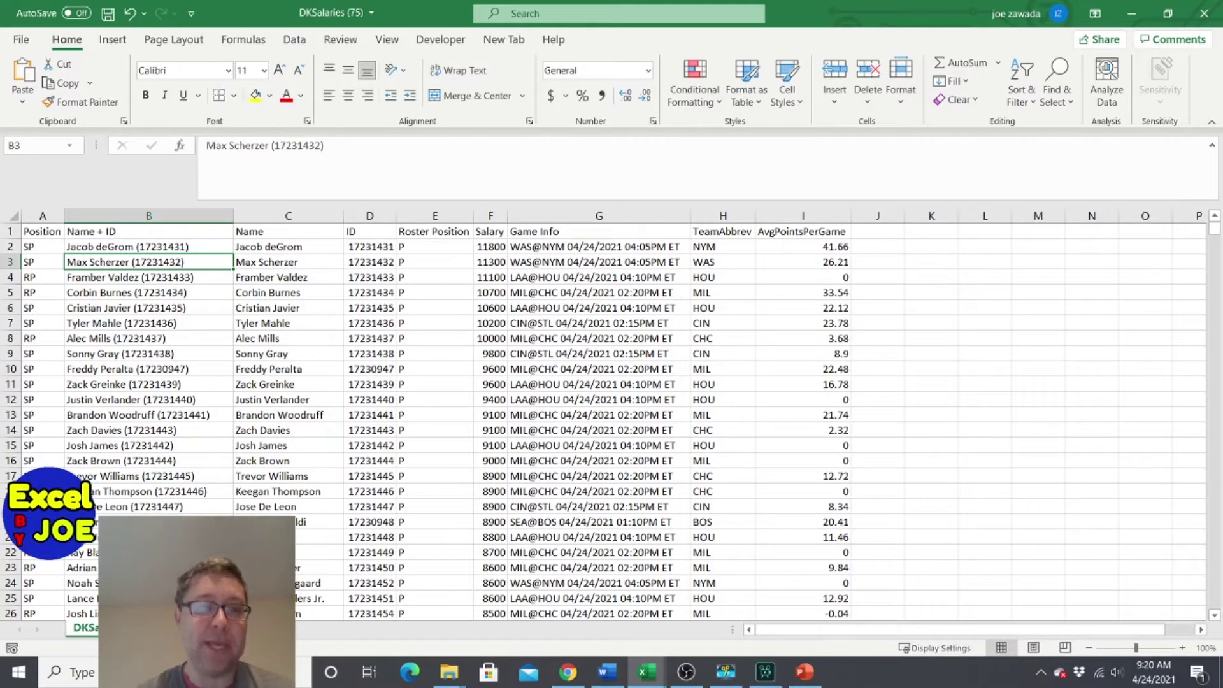
- Rename the salary data sheet to 'paste' and go to the empty header cell J1
key(F2)
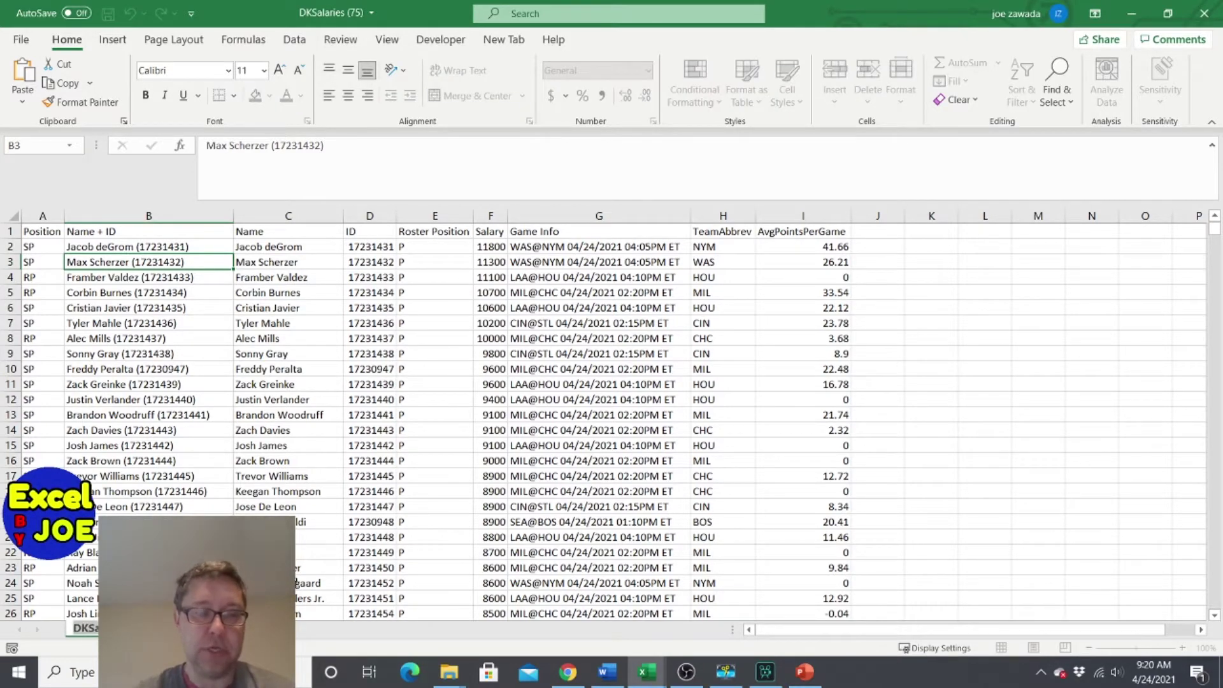
text(paste)
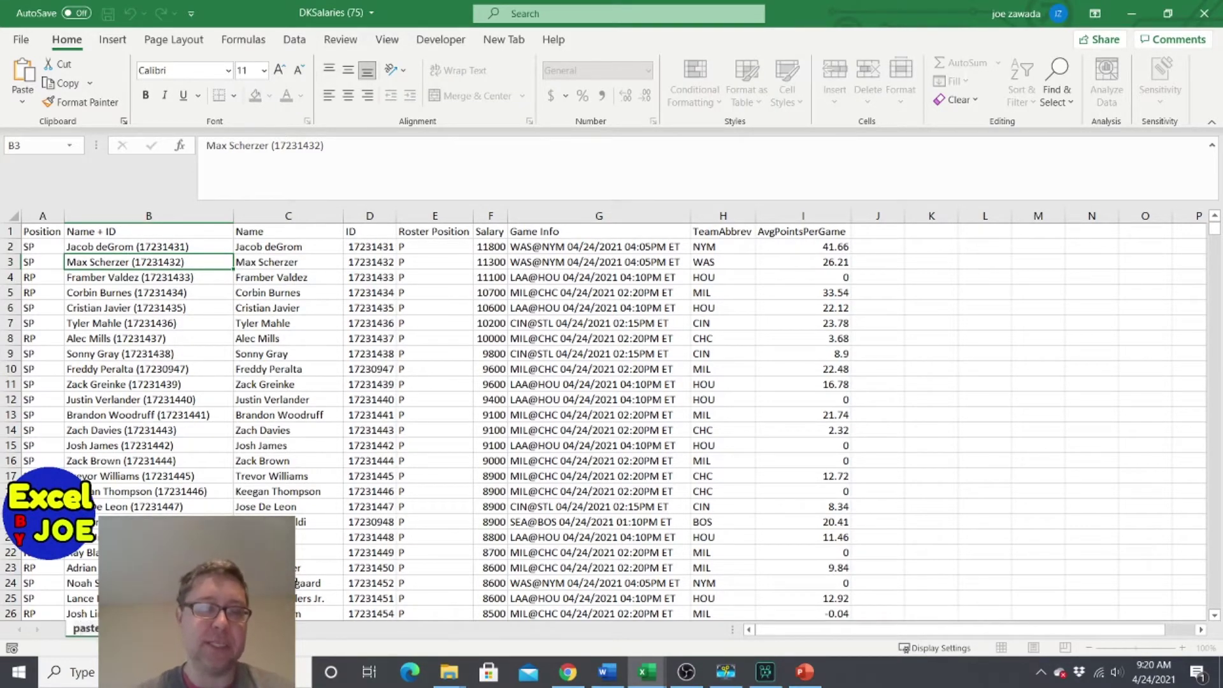
click(128, 351)
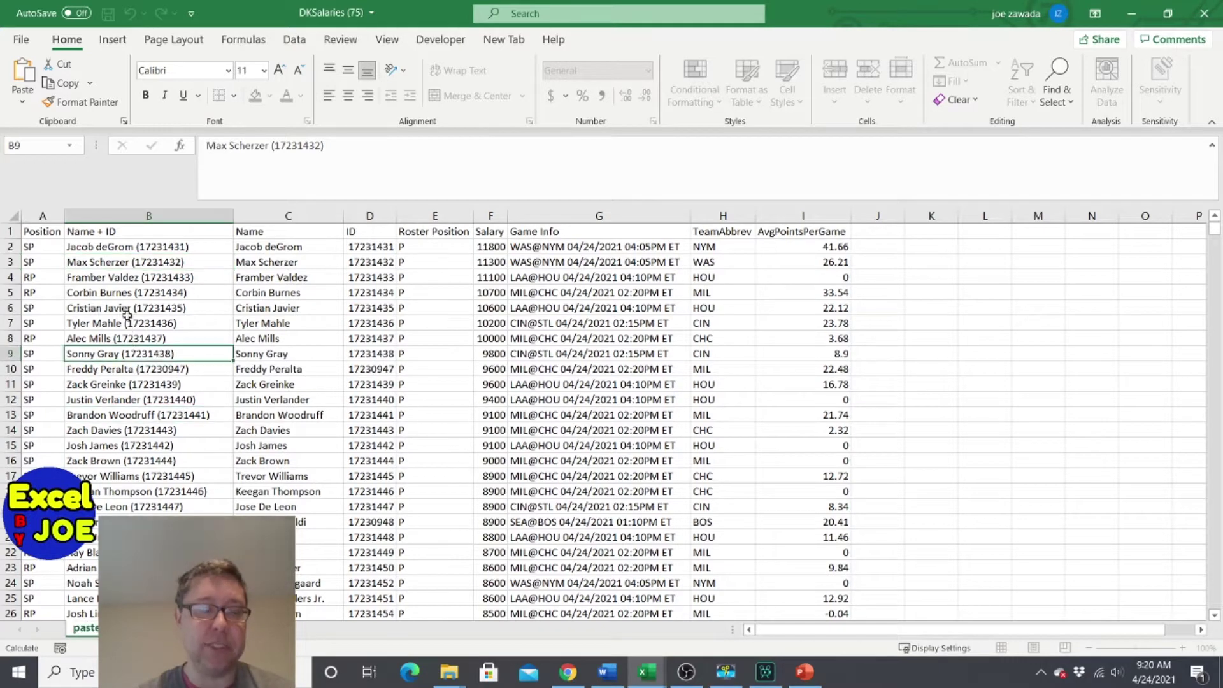
click(127, 316)
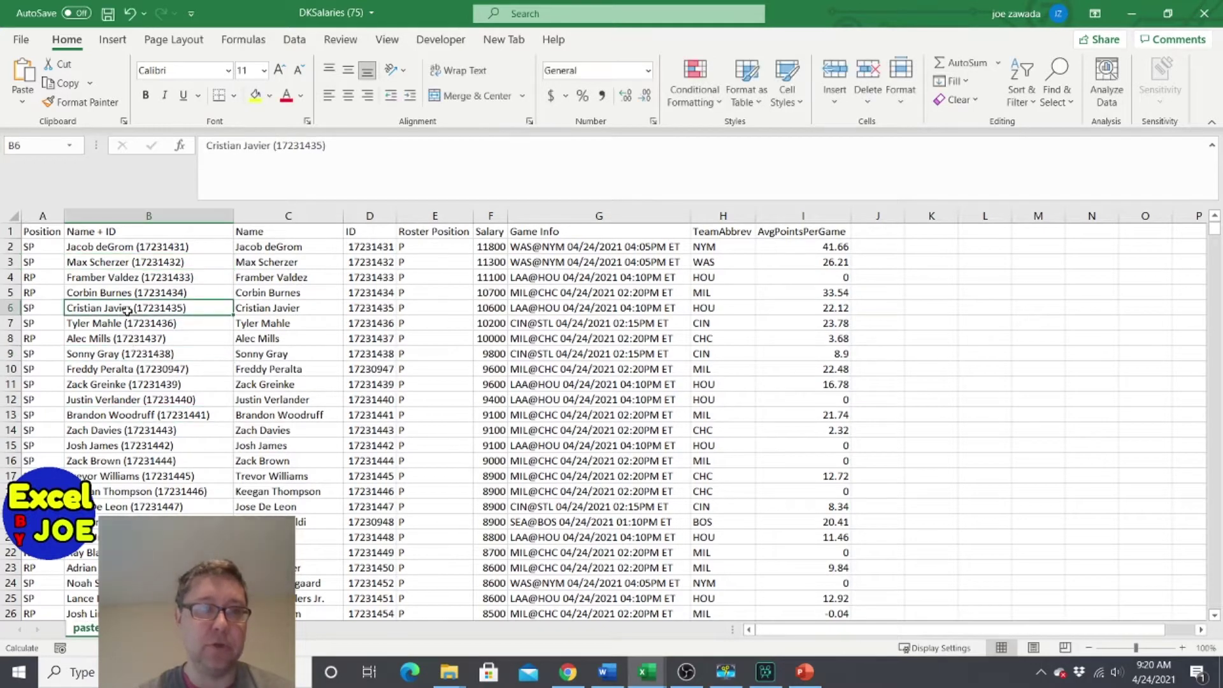
click(878, 233)
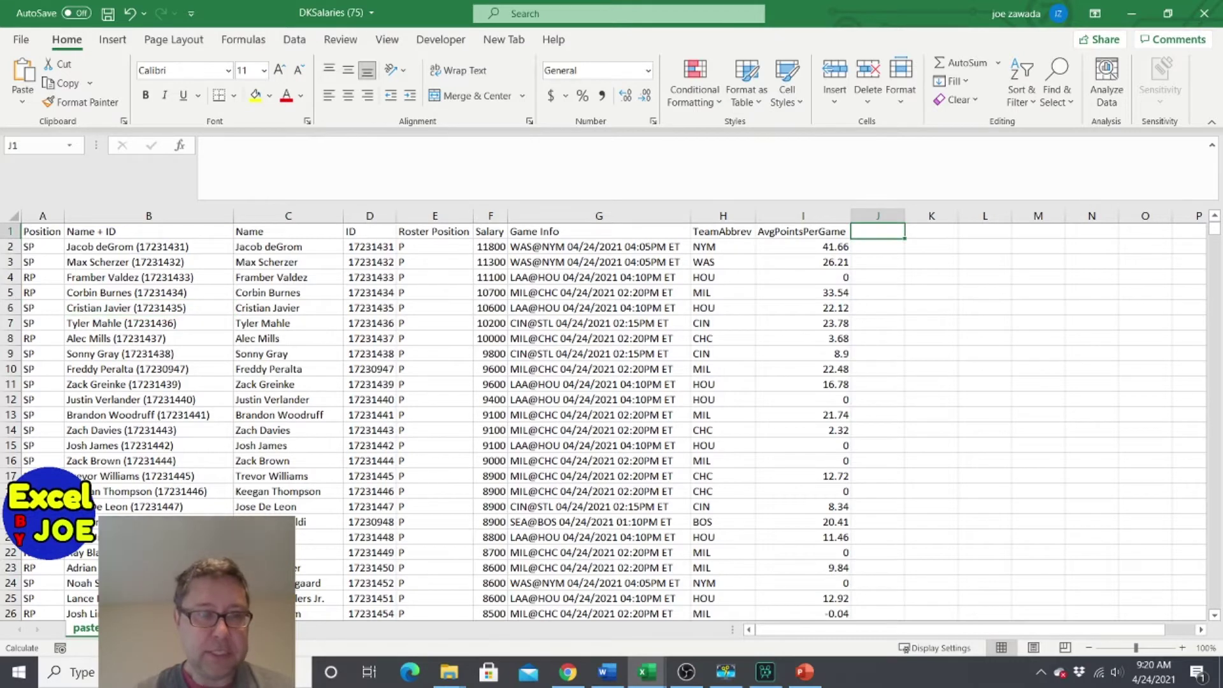
key(ctrl+Page_Down)
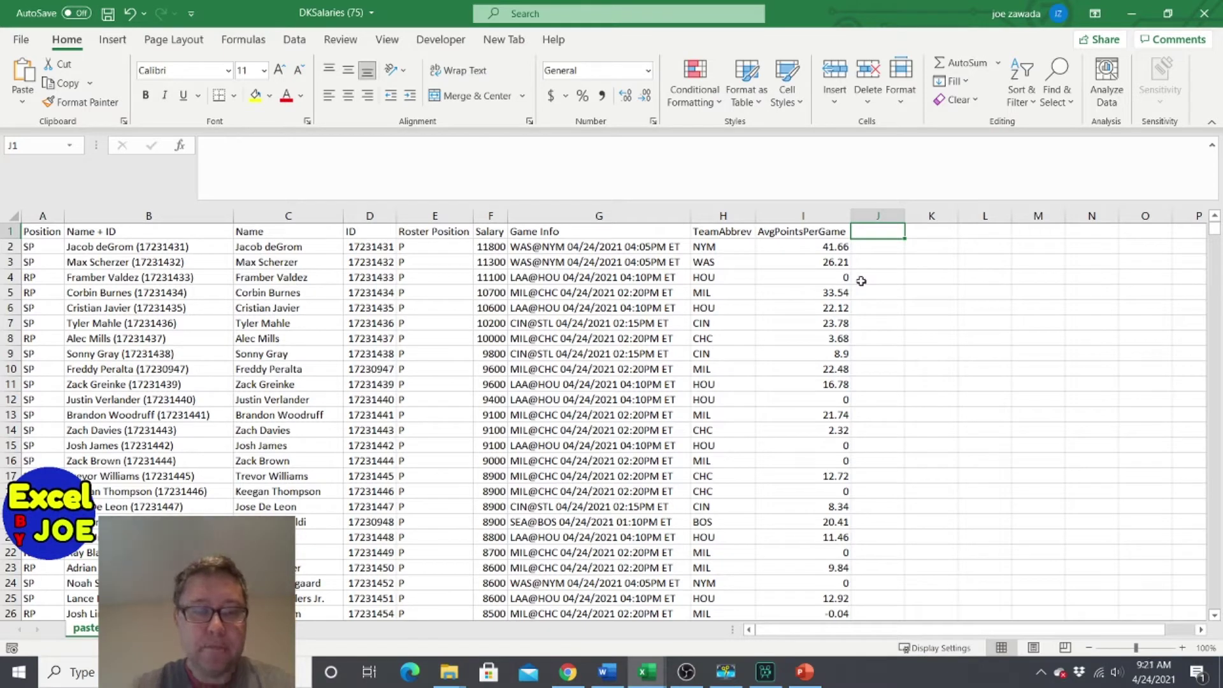
- Type the headers pitcher, rank, batter, rank across J1 to M1
text(pitche)
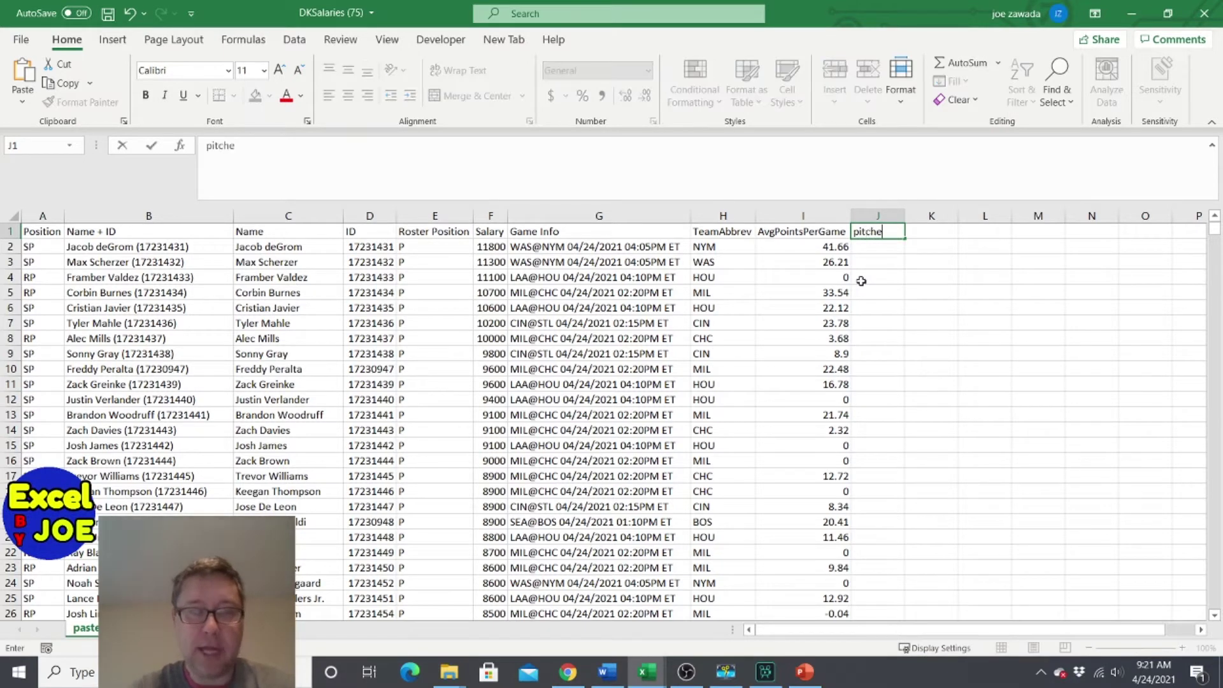
text(r)
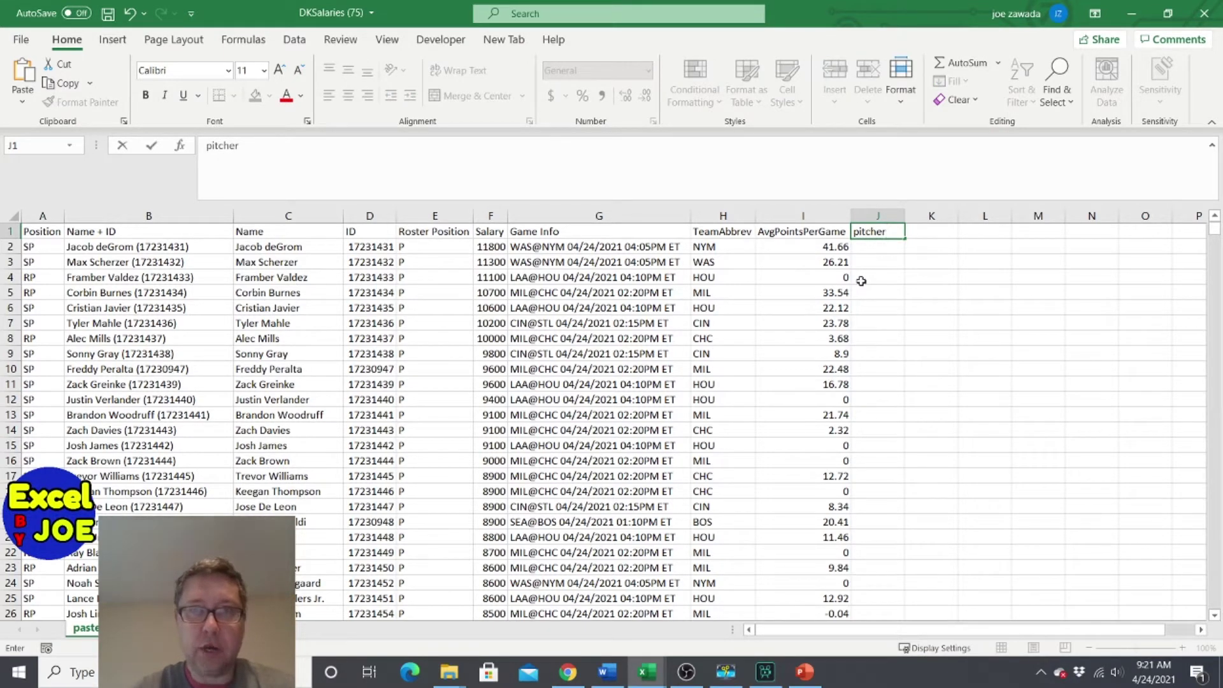
key(Tab)
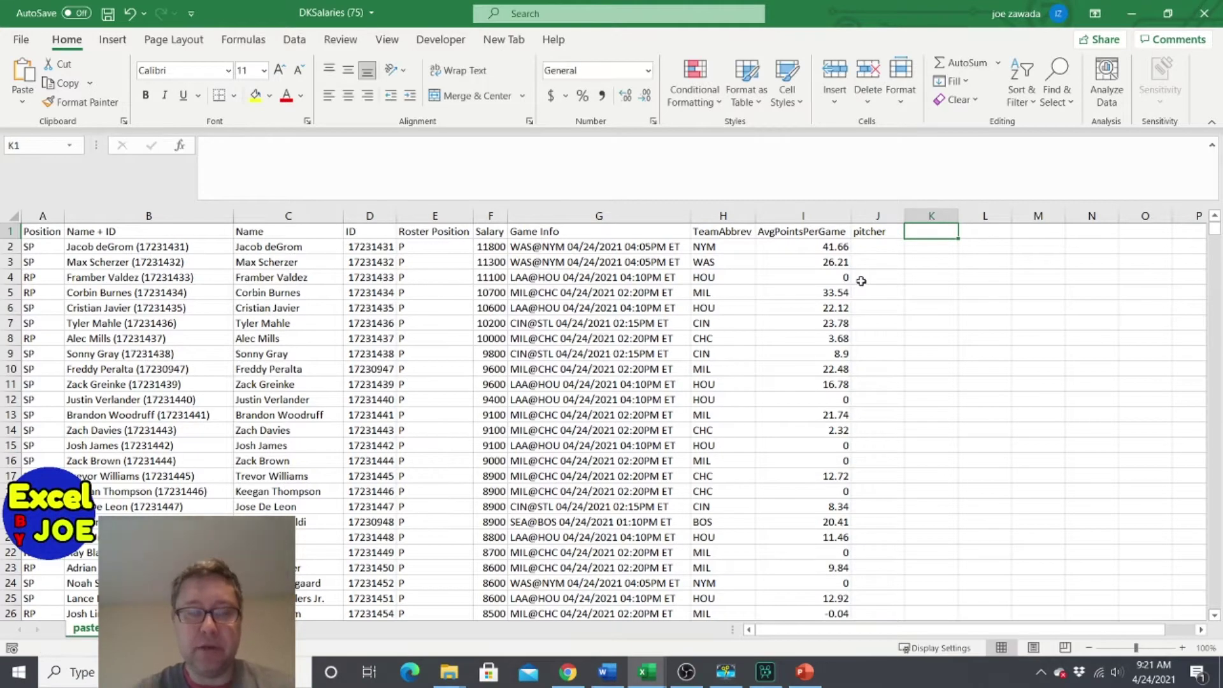
text(rank)
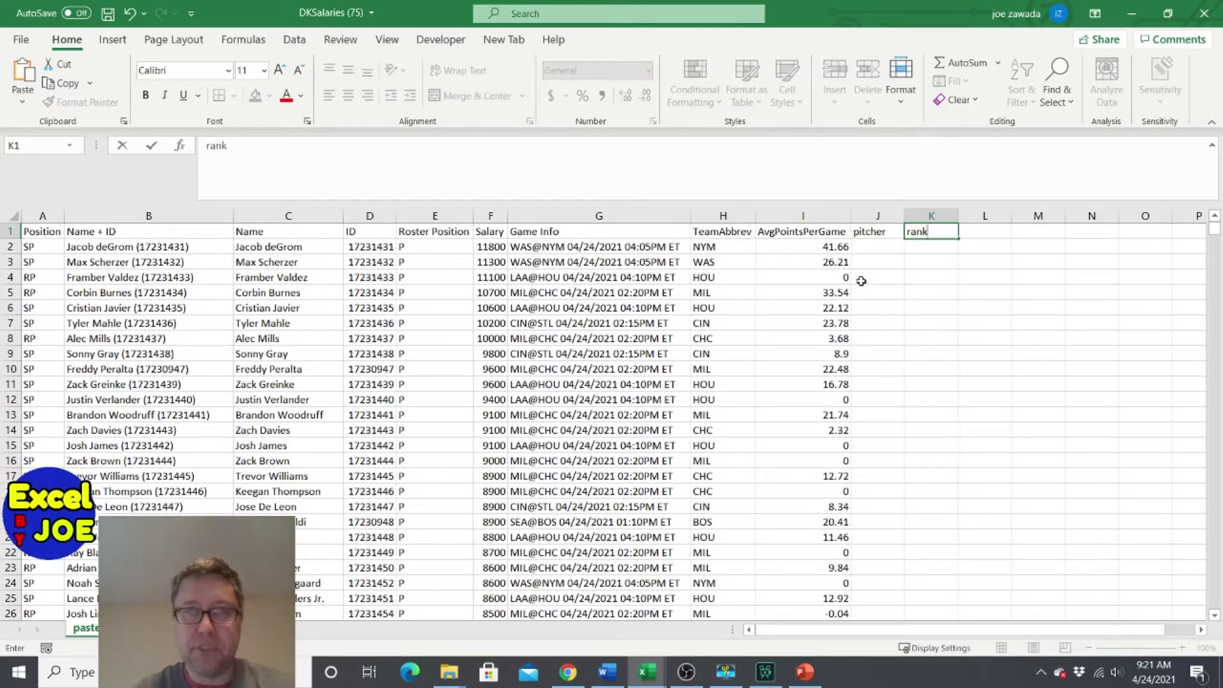
key(Tab)
text(batter)
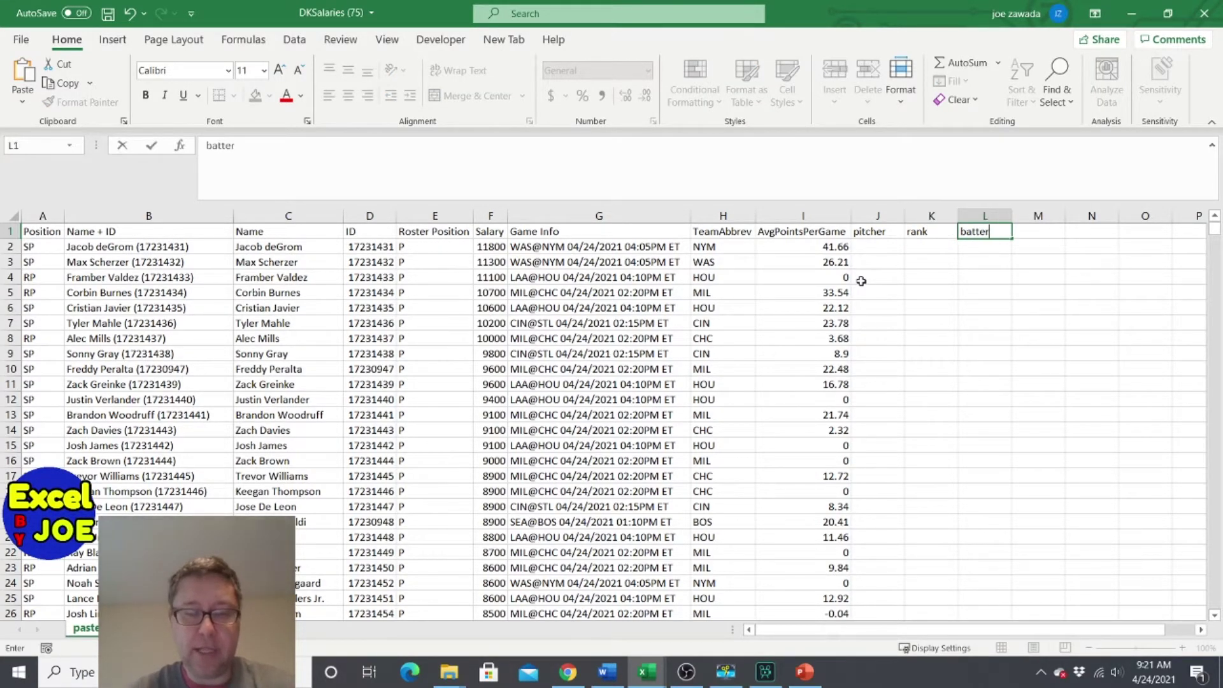
key(Tab)
text(rank)
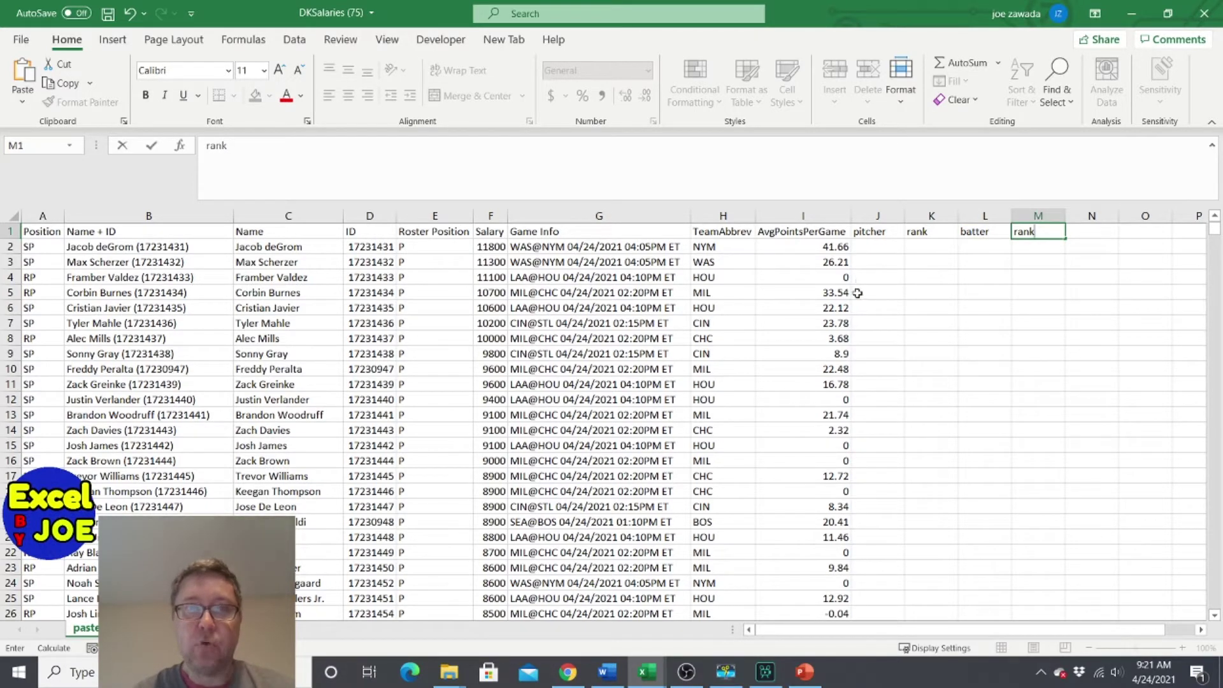
key(Return)
- Point out the player IDs in column D and where the pitcher ranks will go
click(364, 277)
click(368, 302)
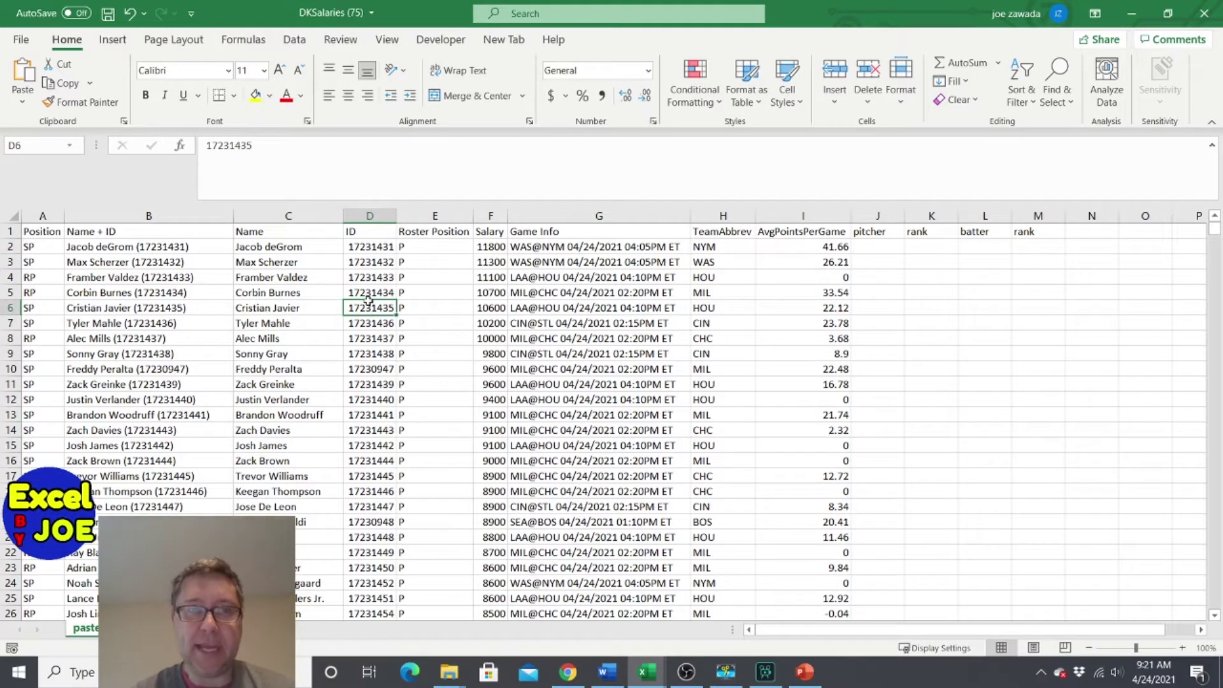
click(369, 250)
click(365, 372)
click(367, 415)
click(385, 322)
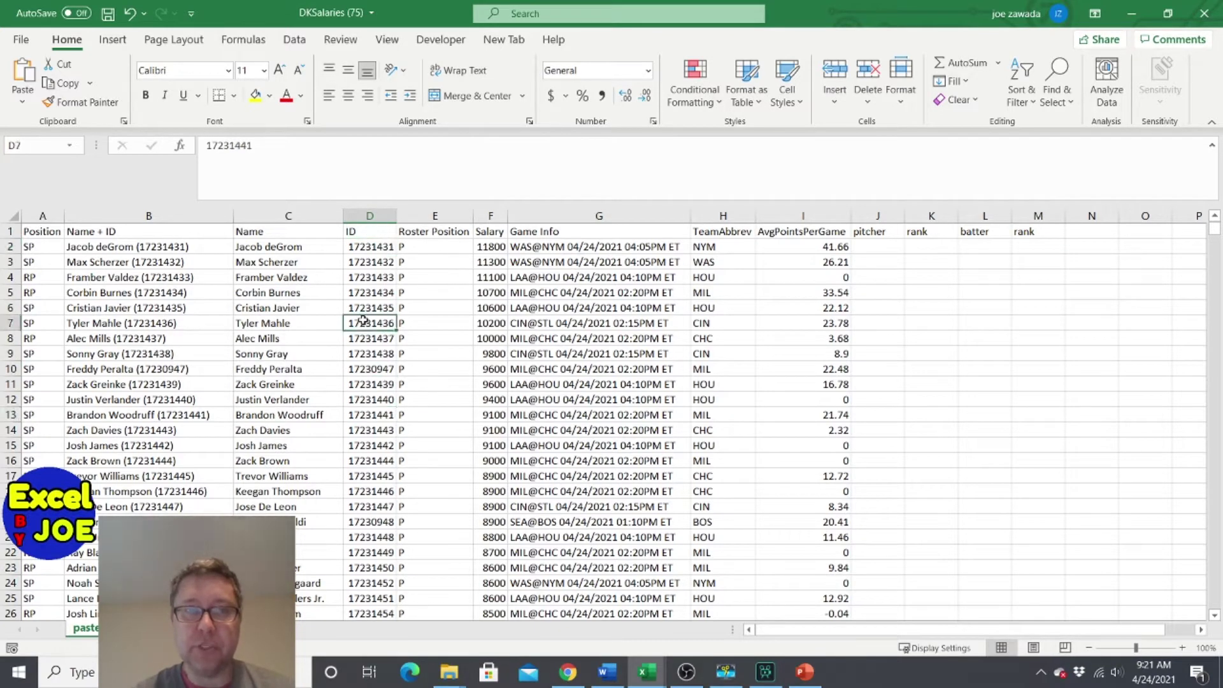
click(919, 278)
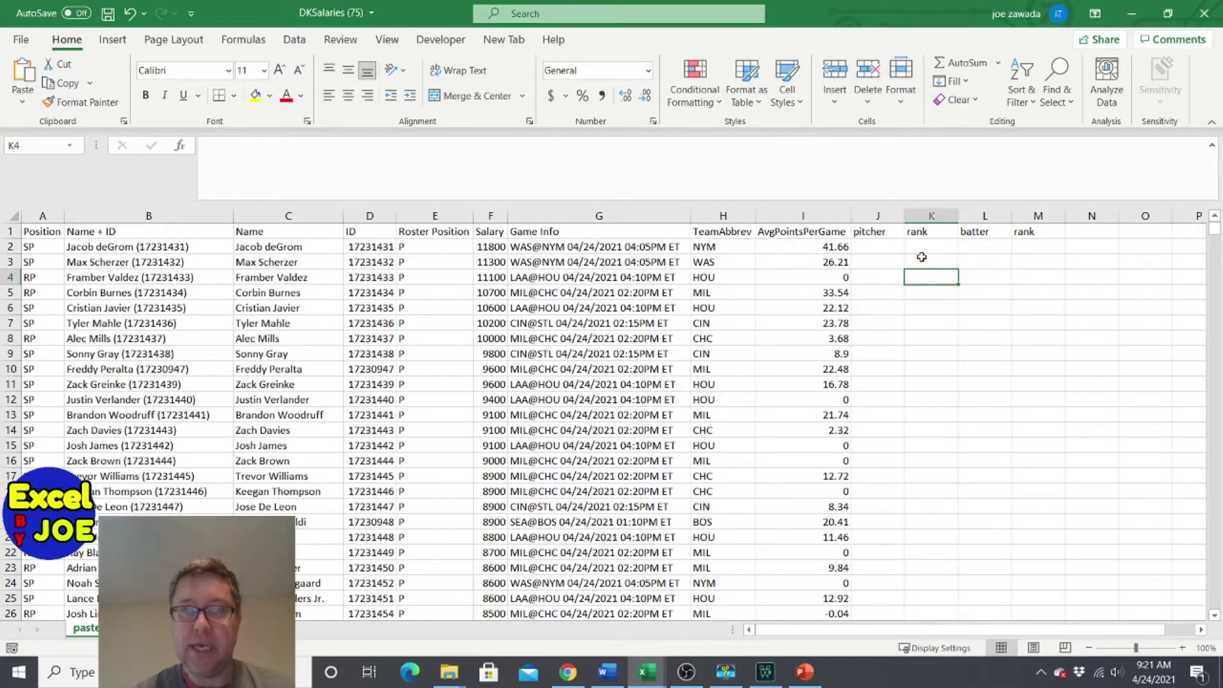
click(921, 252)
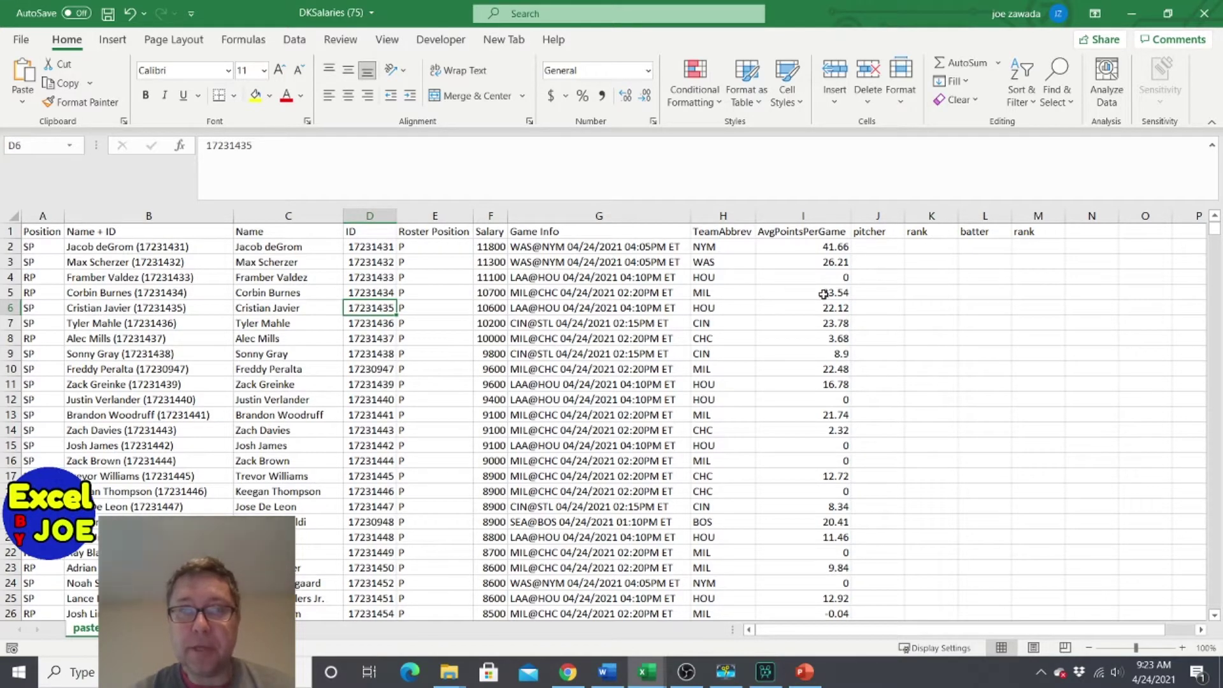
click(876, 247)
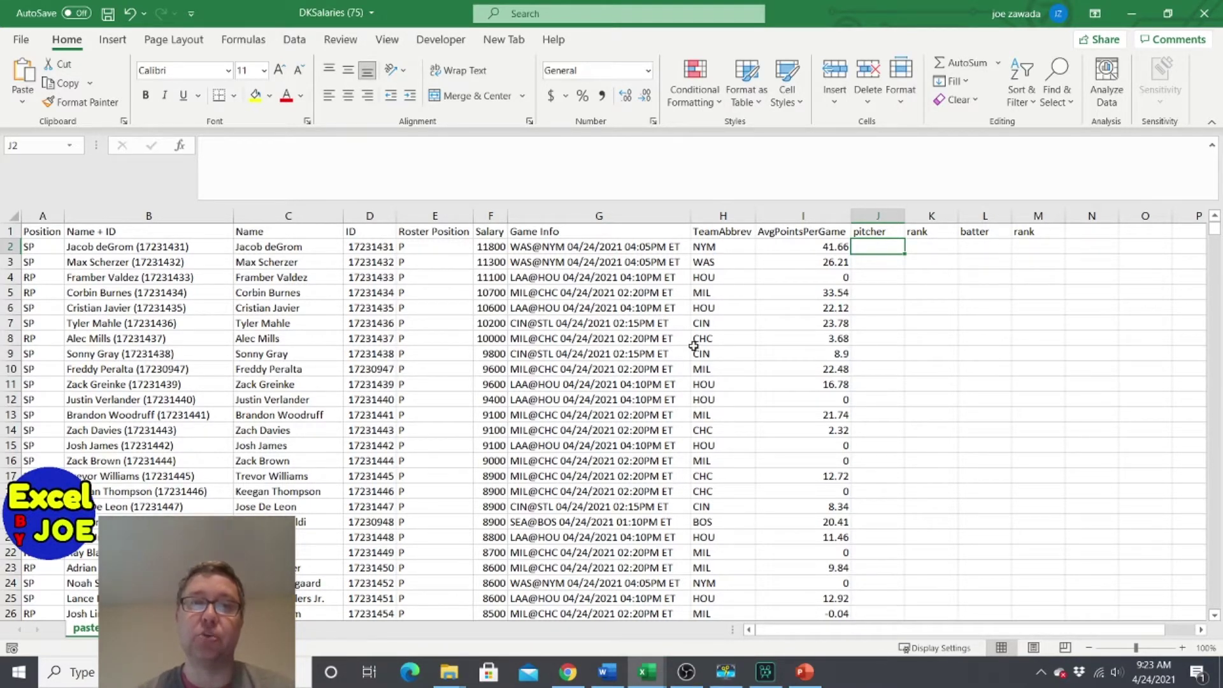
- Enter =IF(E2="p",F2+RAND()/1000000,"") in J2 and fill it down column J
text(=if()
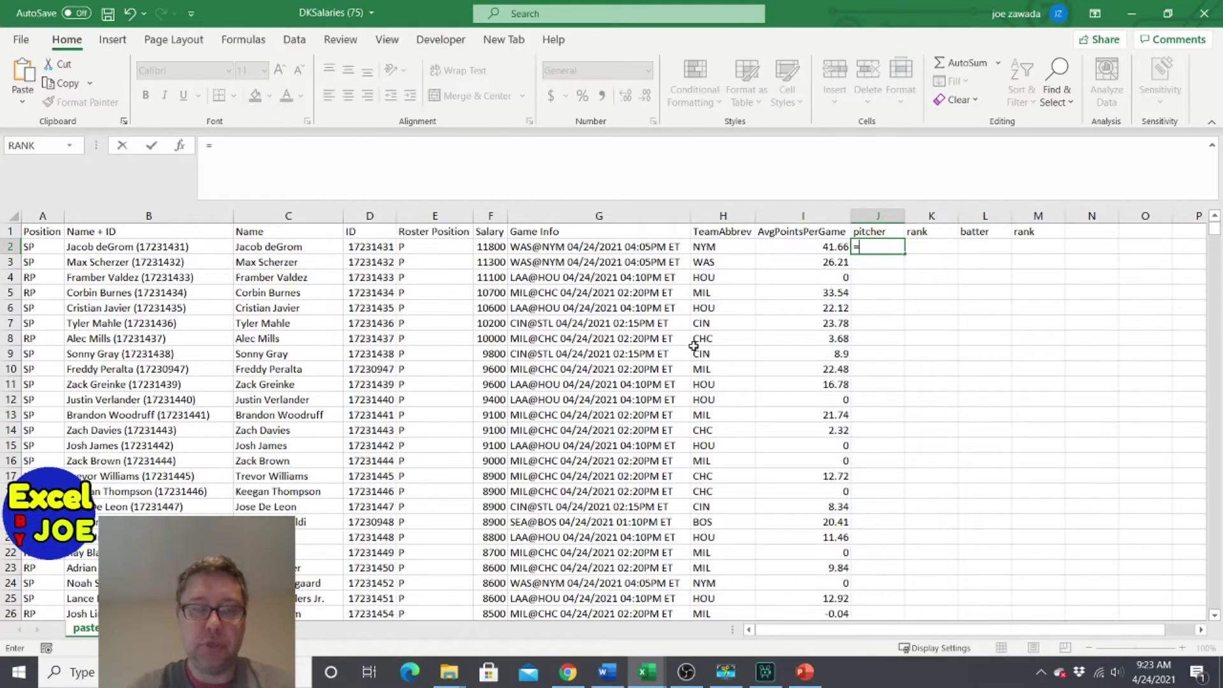
click(418, 246)
text(="p",)
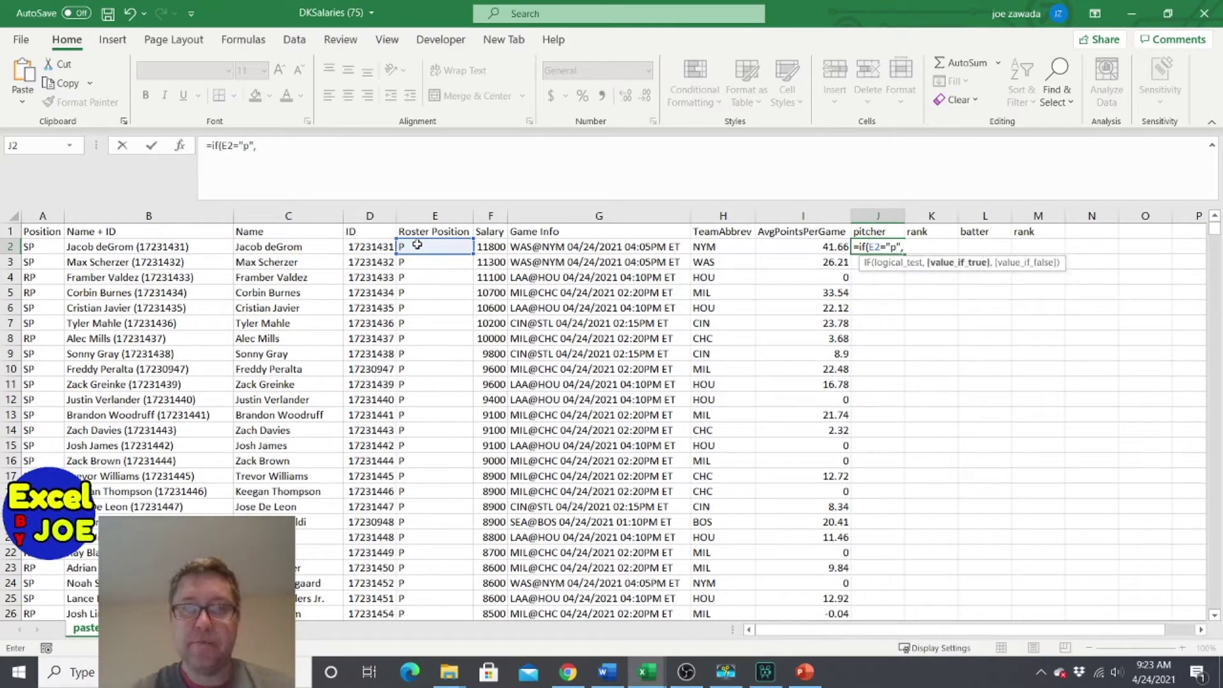
click(490, 249)
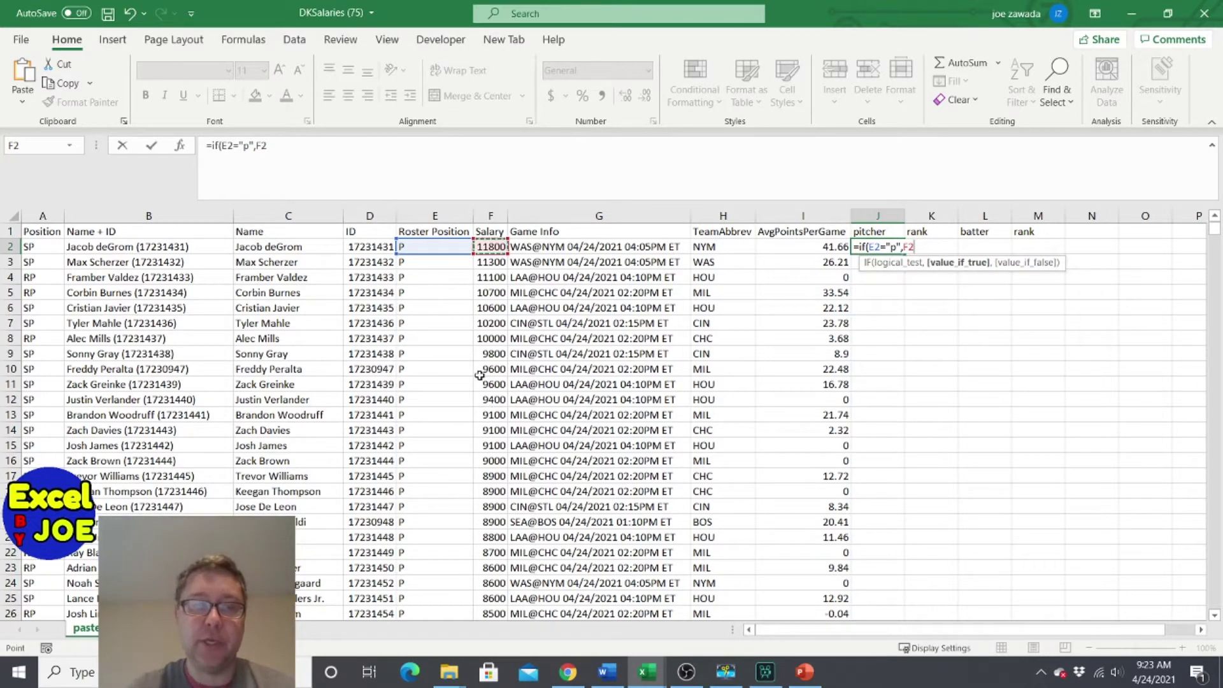
text(+)
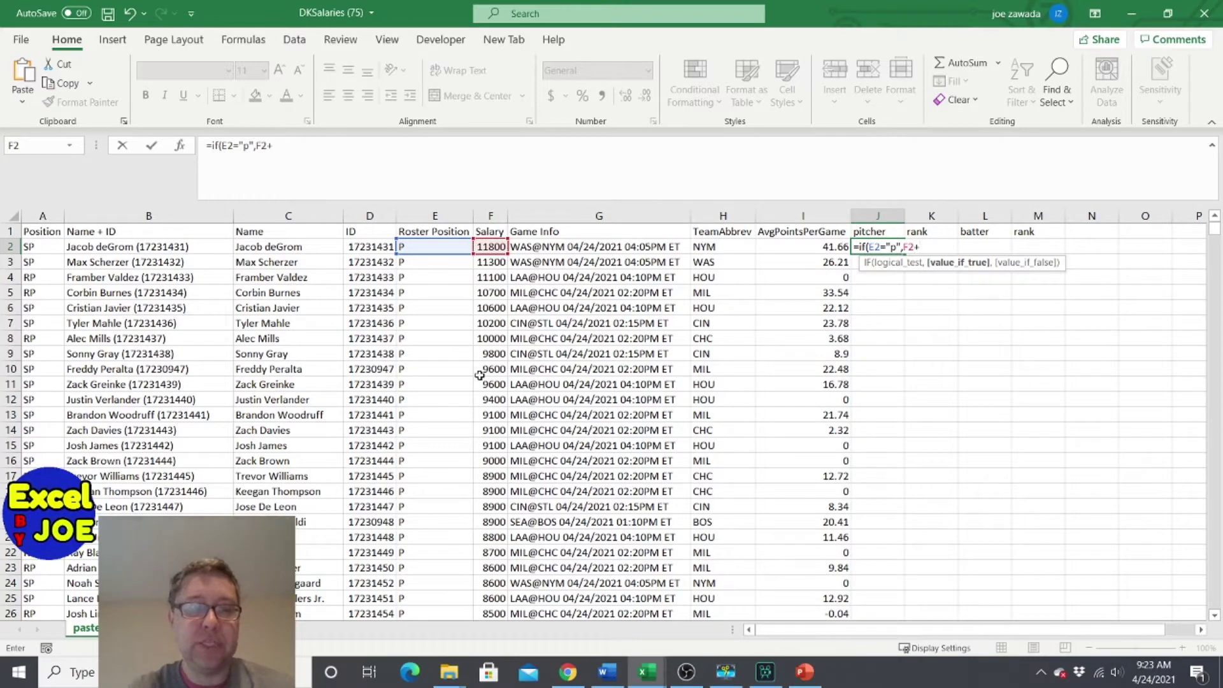
text(rand)
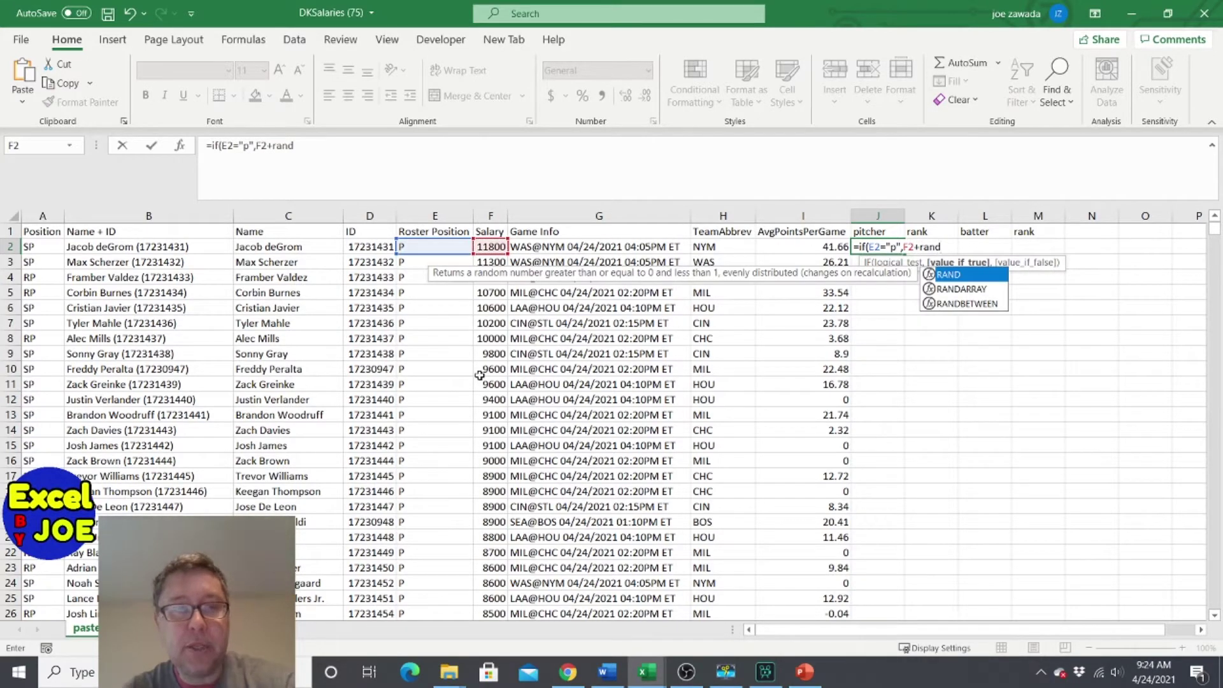
text(())
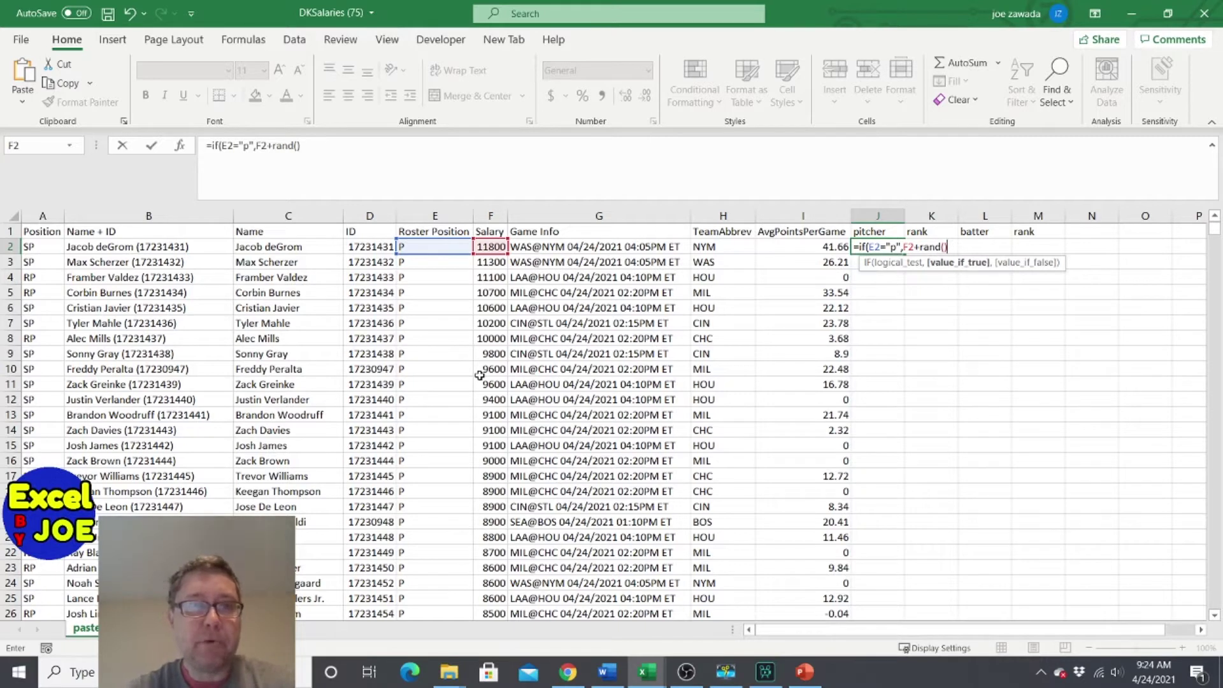
text(/100)
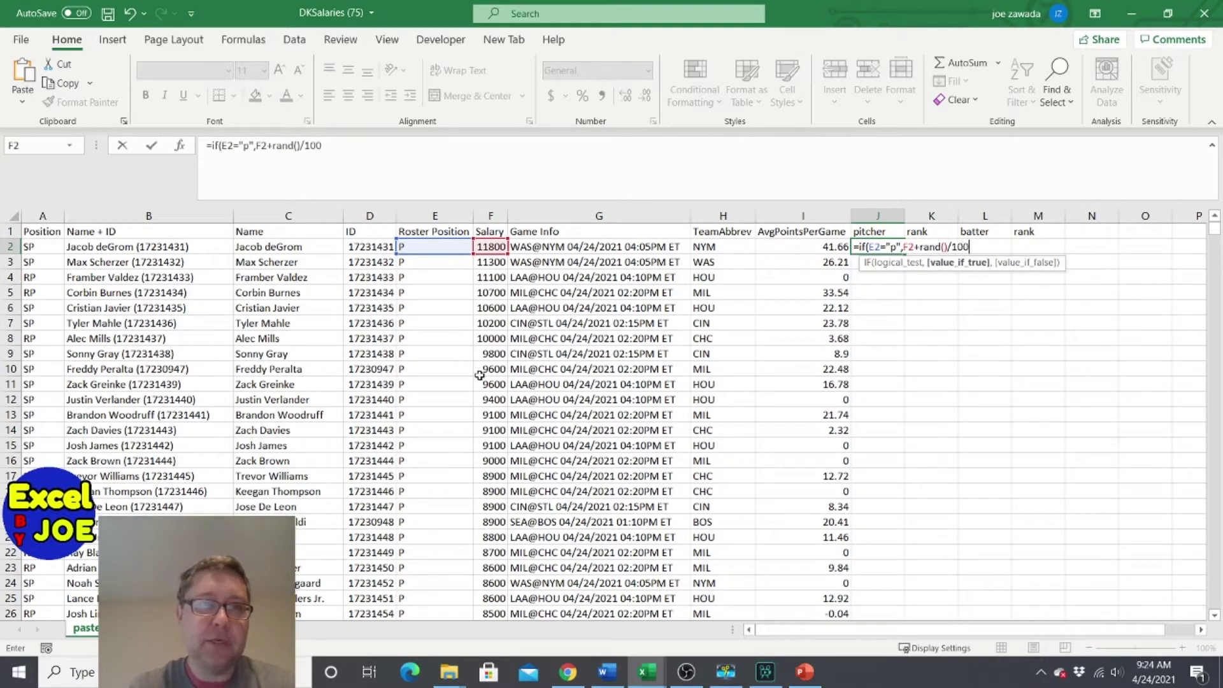
text(0000)
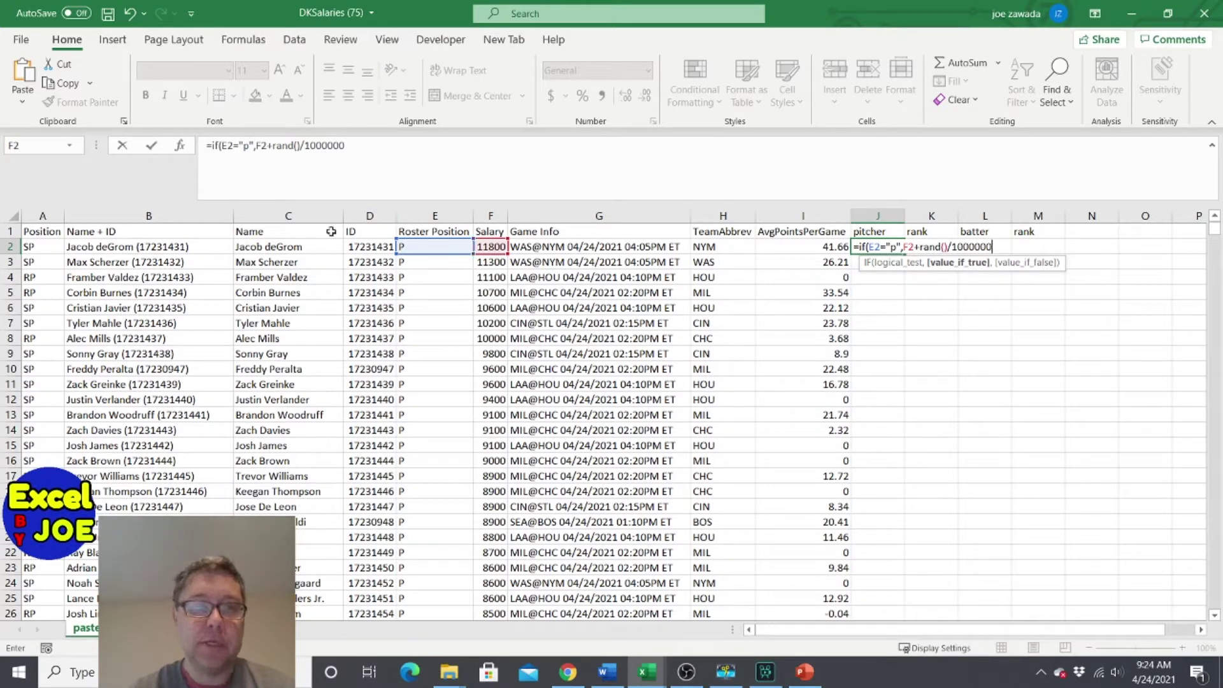
text(,)
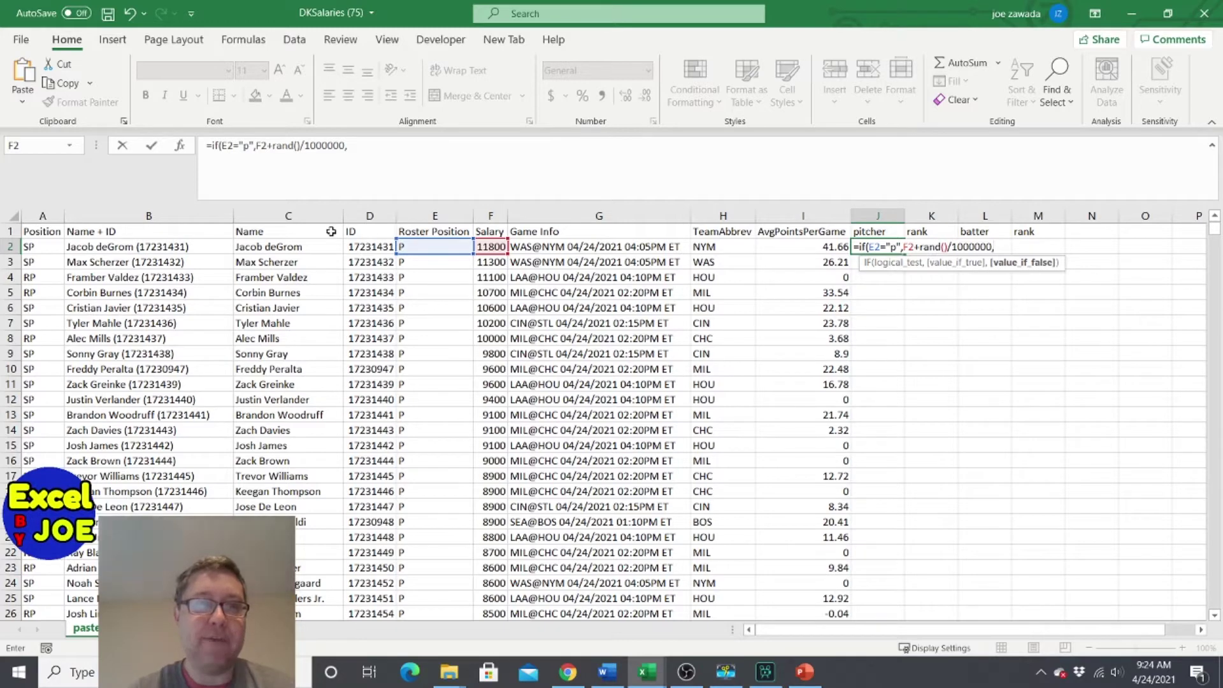
text(""))
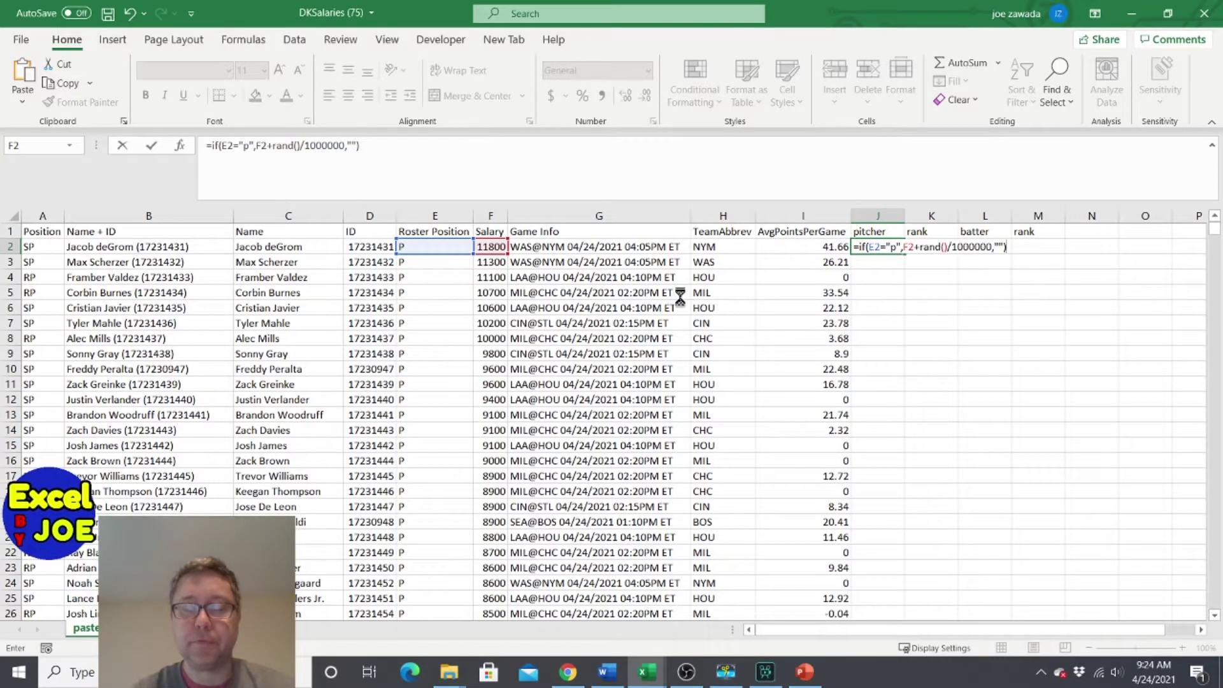
key(ctrl+Return)
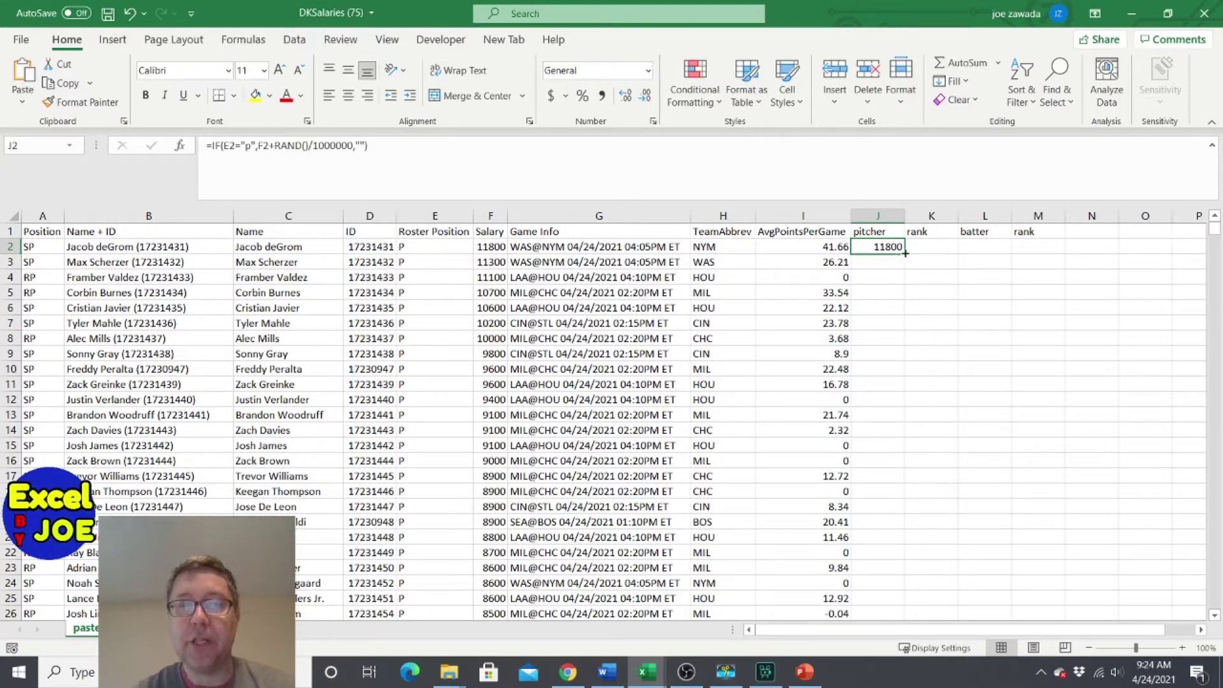
double_click(905, 252)
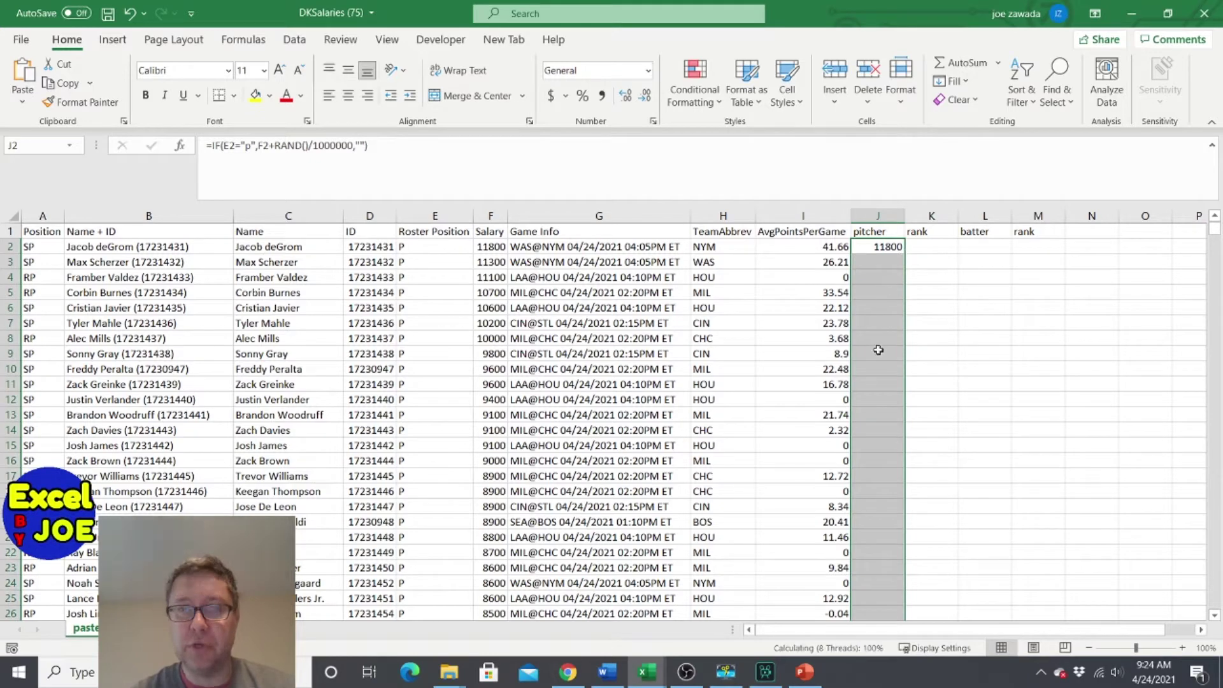
click(927, 246)
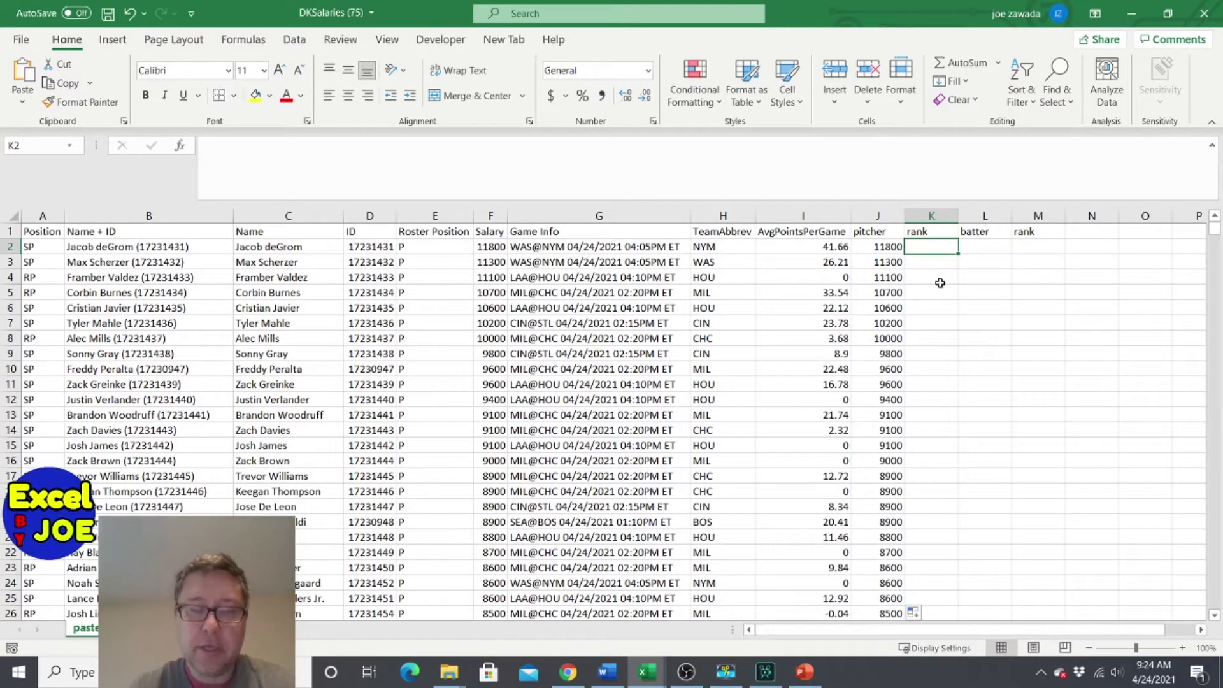
- Enter =RANK(J2,J:J) in K2 and fill it down column K
drag(1214, 232, 1214, 451)
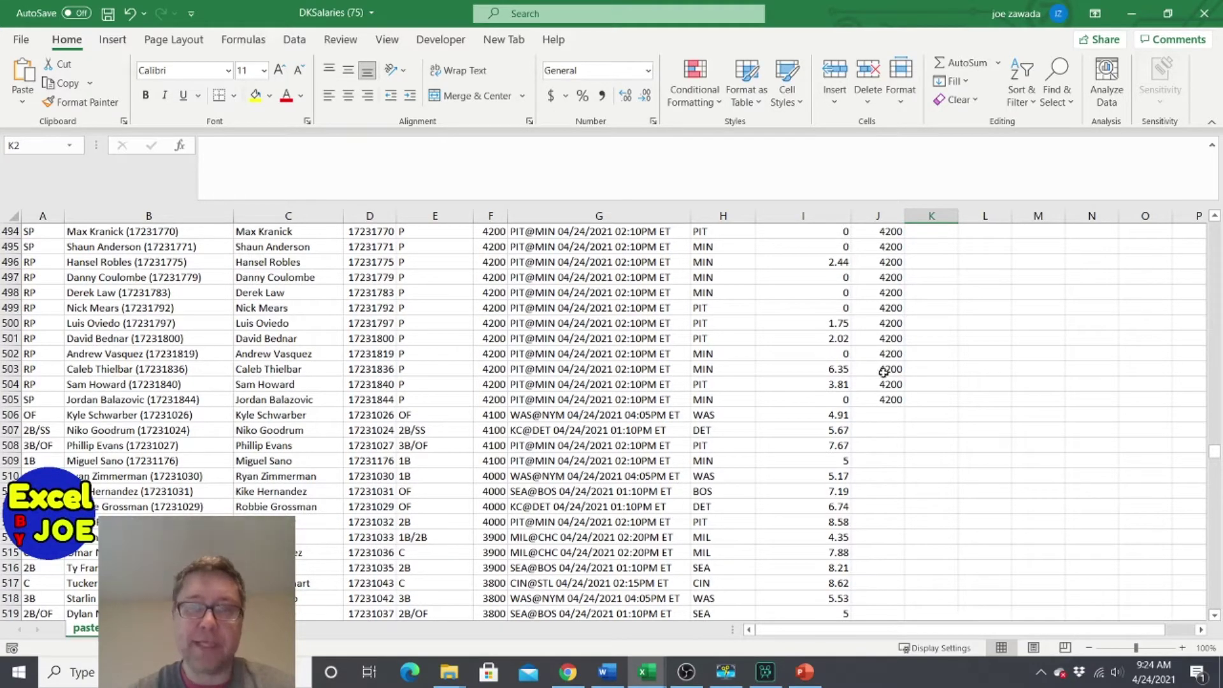
drag(1215, 452, 1215, 228)
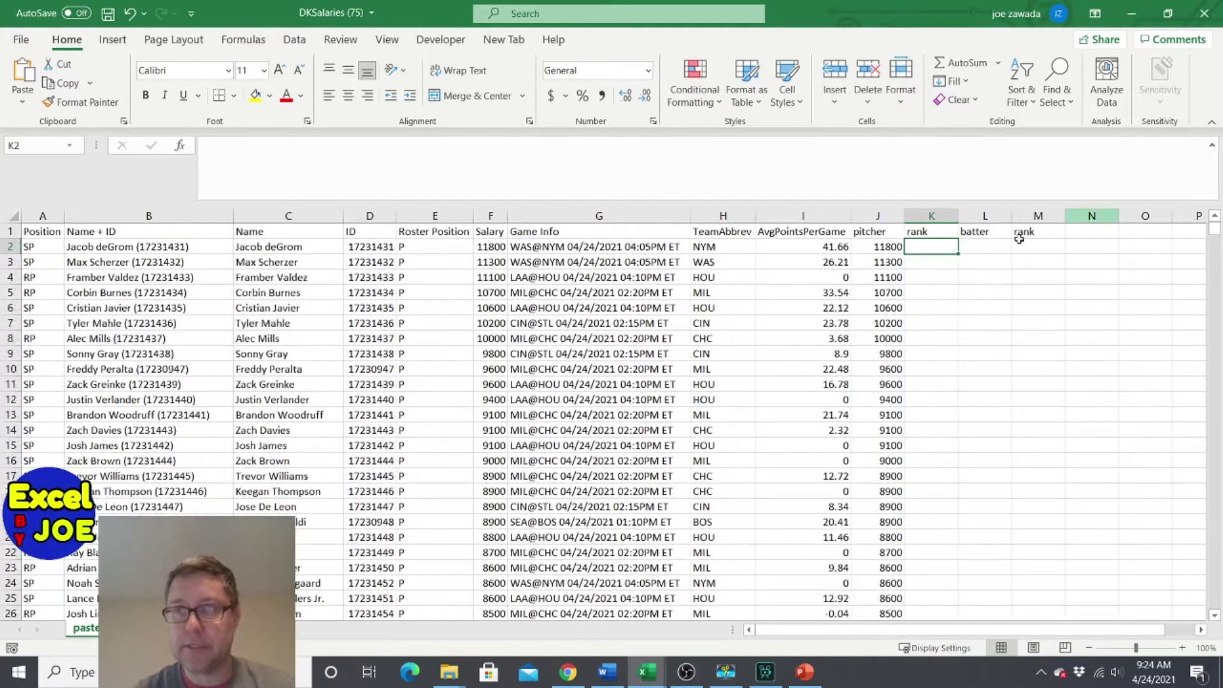
text(=rank)
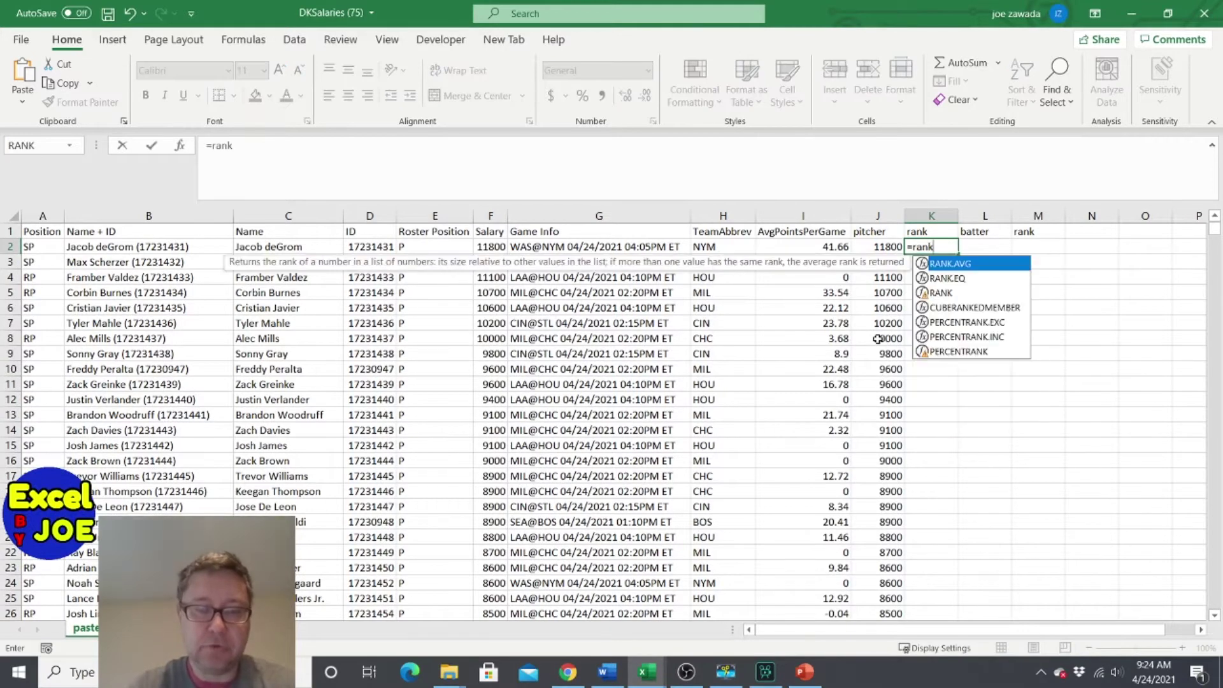
text(()
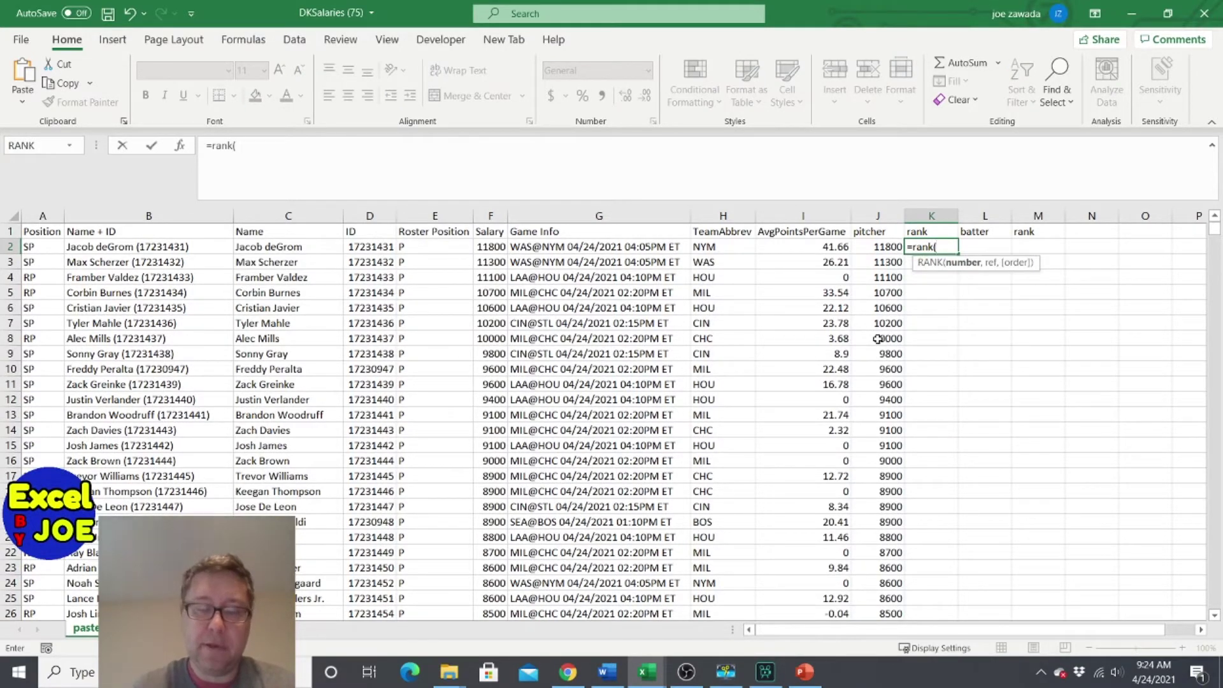
click(876, 248)
text(,)
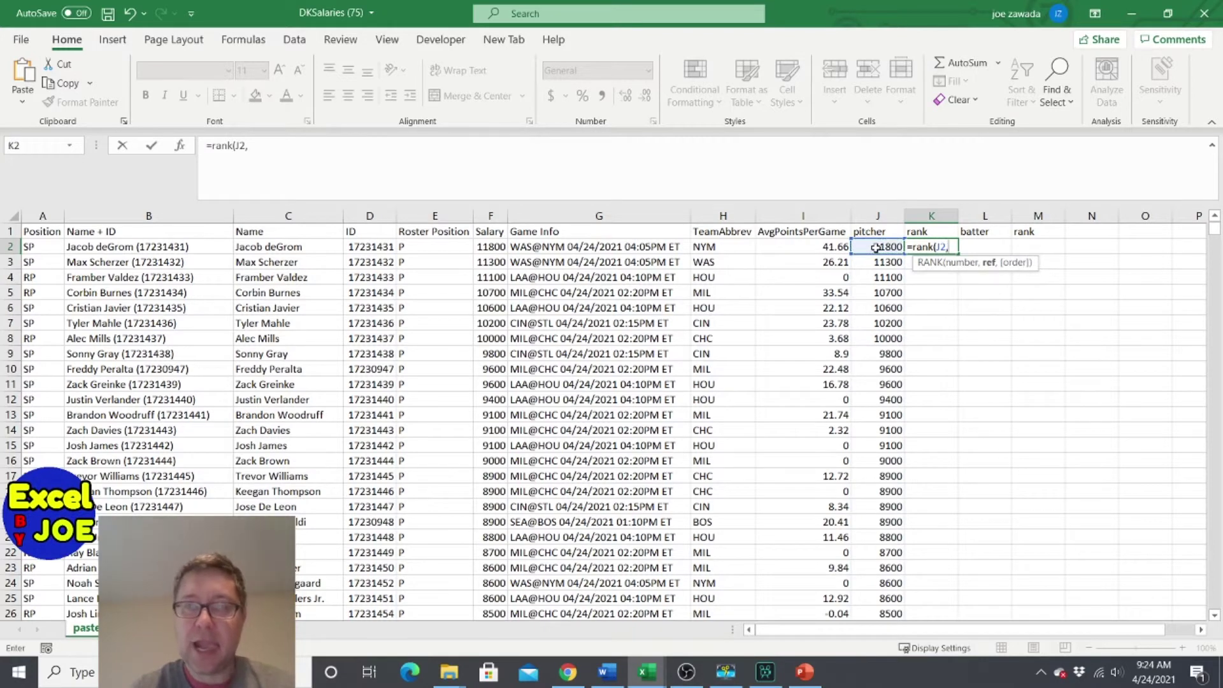
click(876, 213)
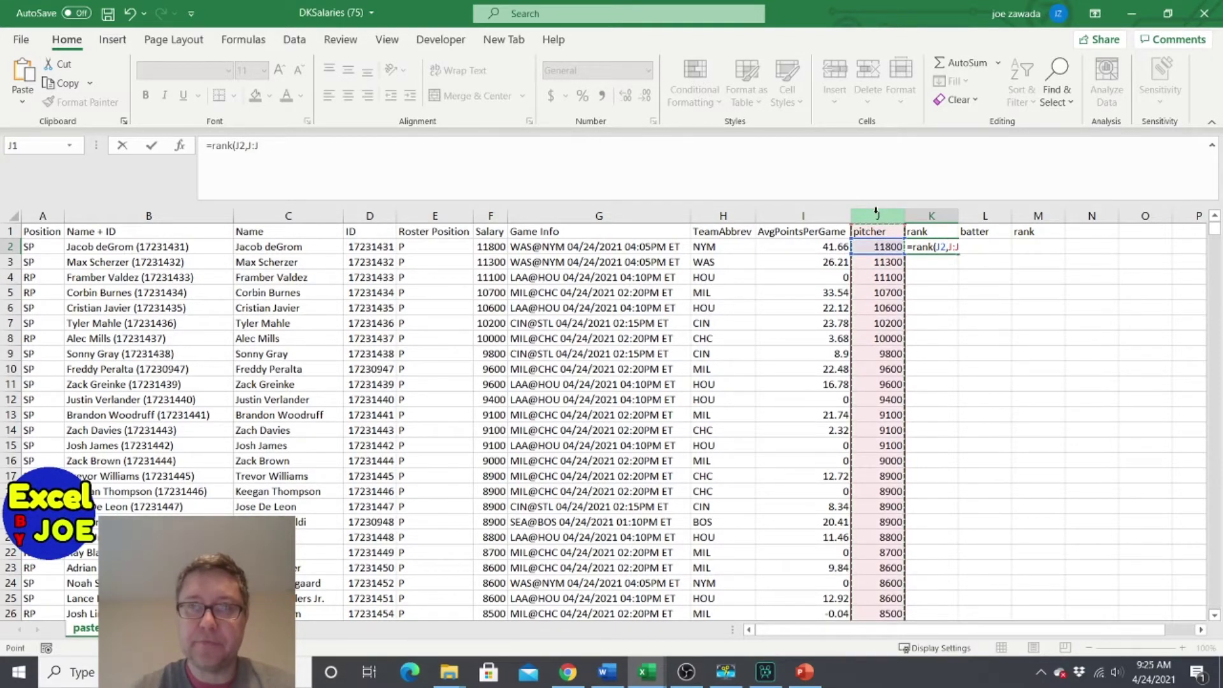
key(Return)
click(949, 246)
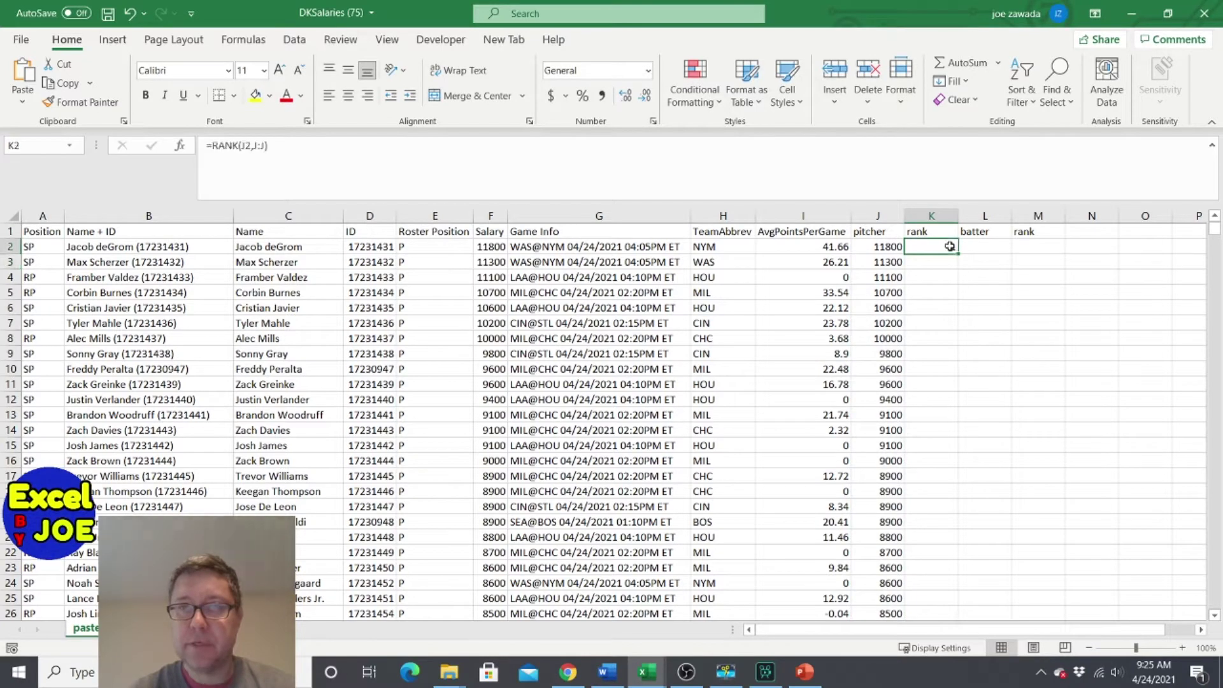
double_click(959, 253)
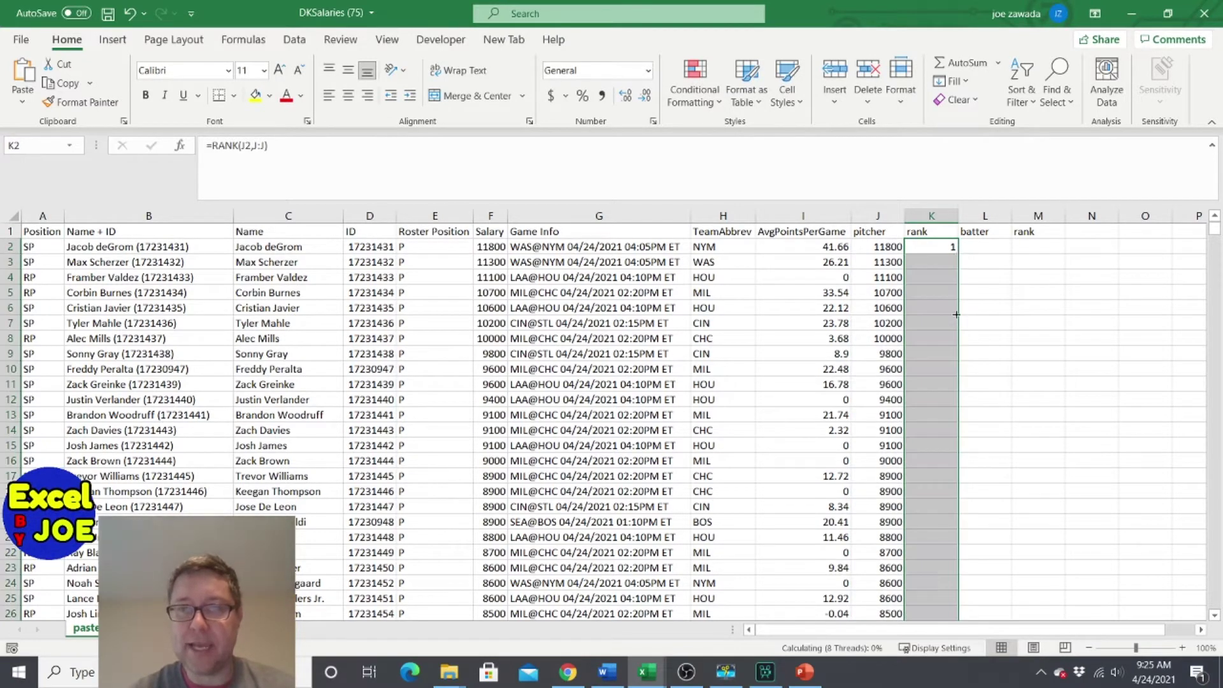
- Check the rank result and pitcher formulas in rows 12 to 14
click(936, 400)
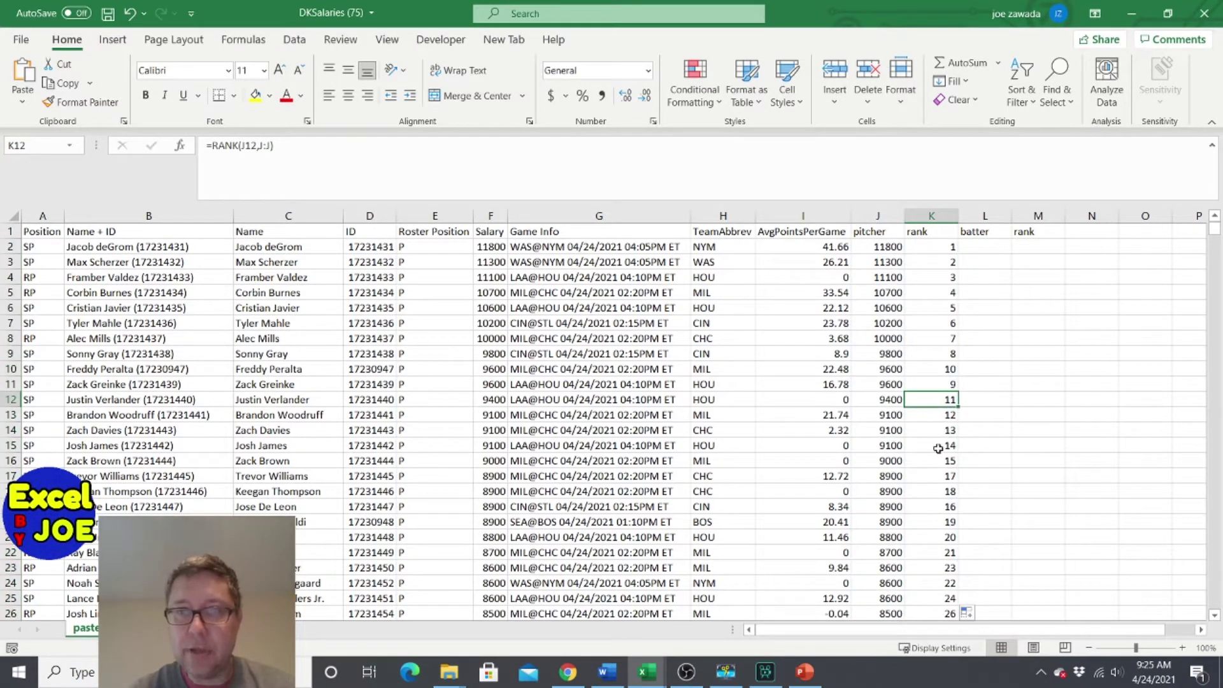
click(892, 417)
click(892, 431)
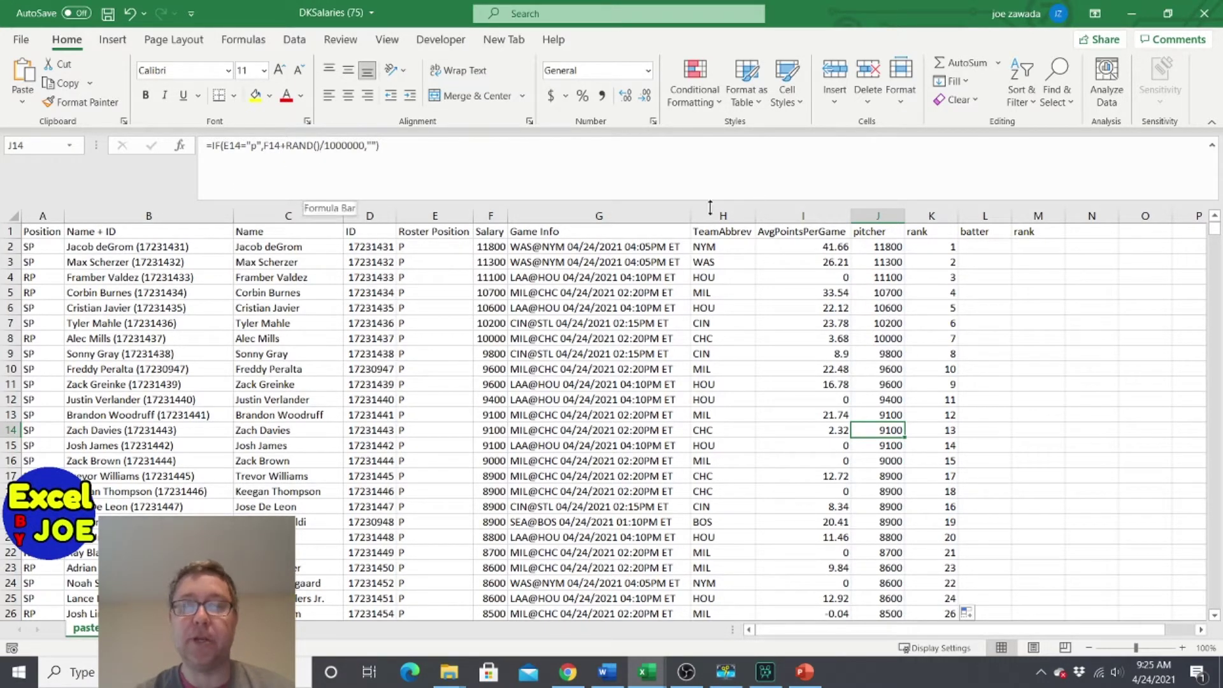
click(985, 249)
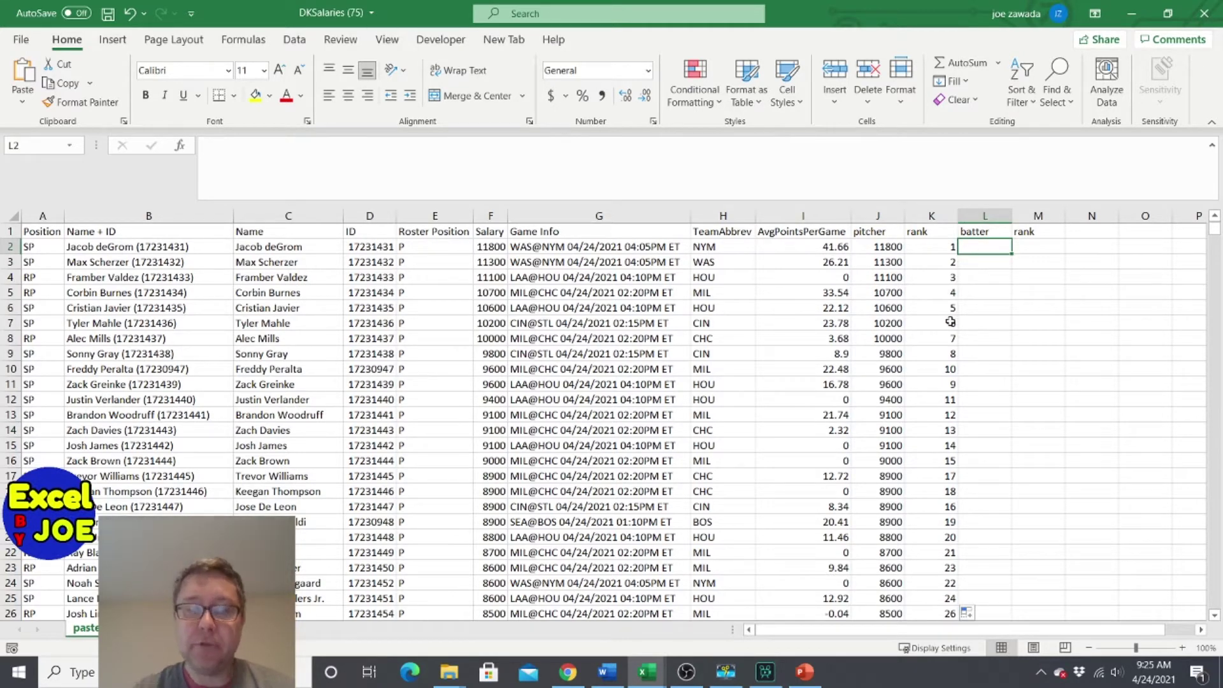
- Enter =IF(E2="p","",F2+RAND()/10000000) in L2 and fill it down column L
text(=)
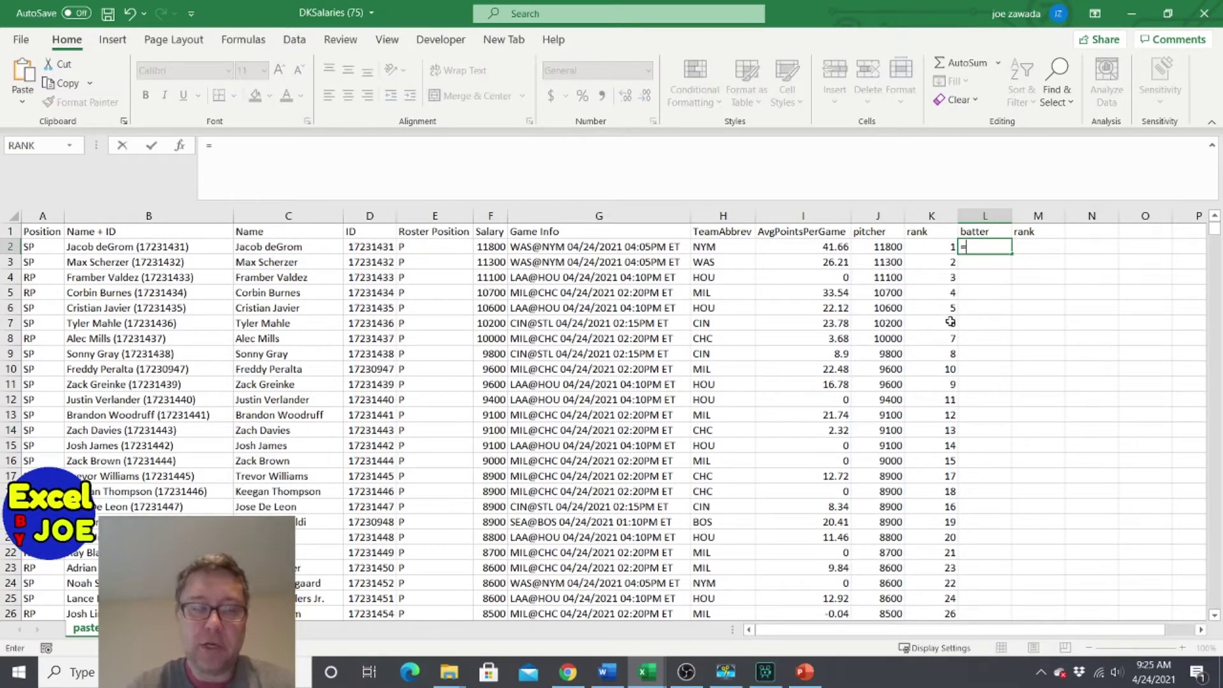
text(if()
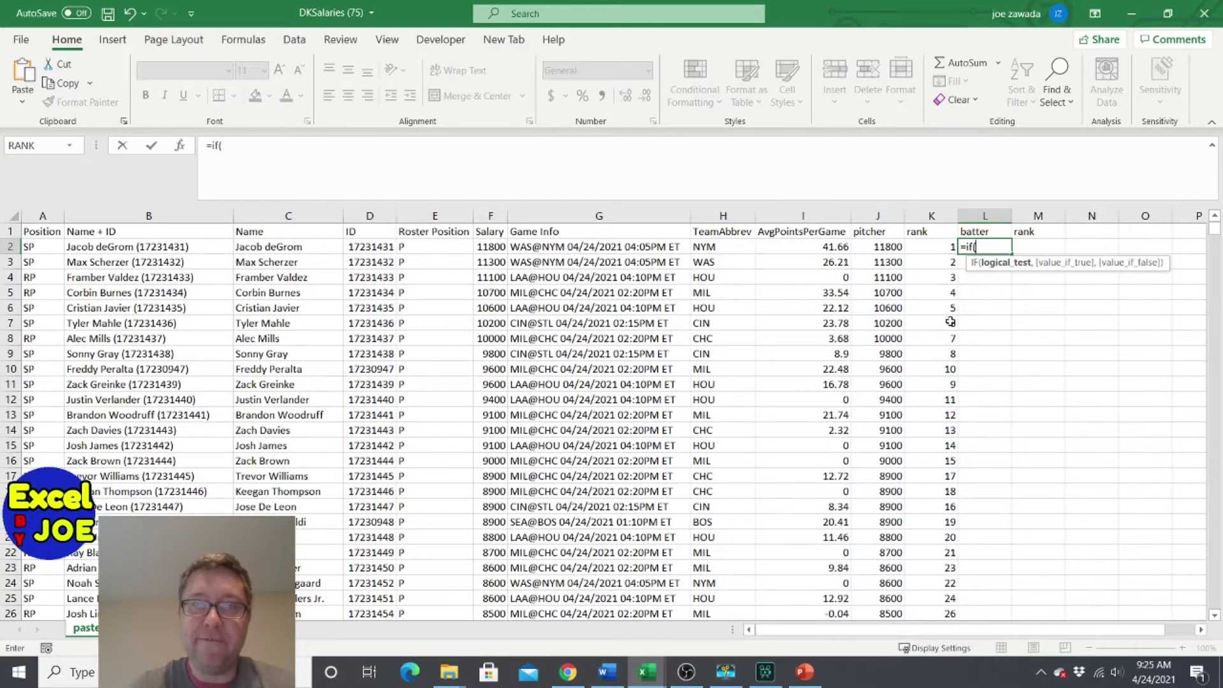
click(423, 249)
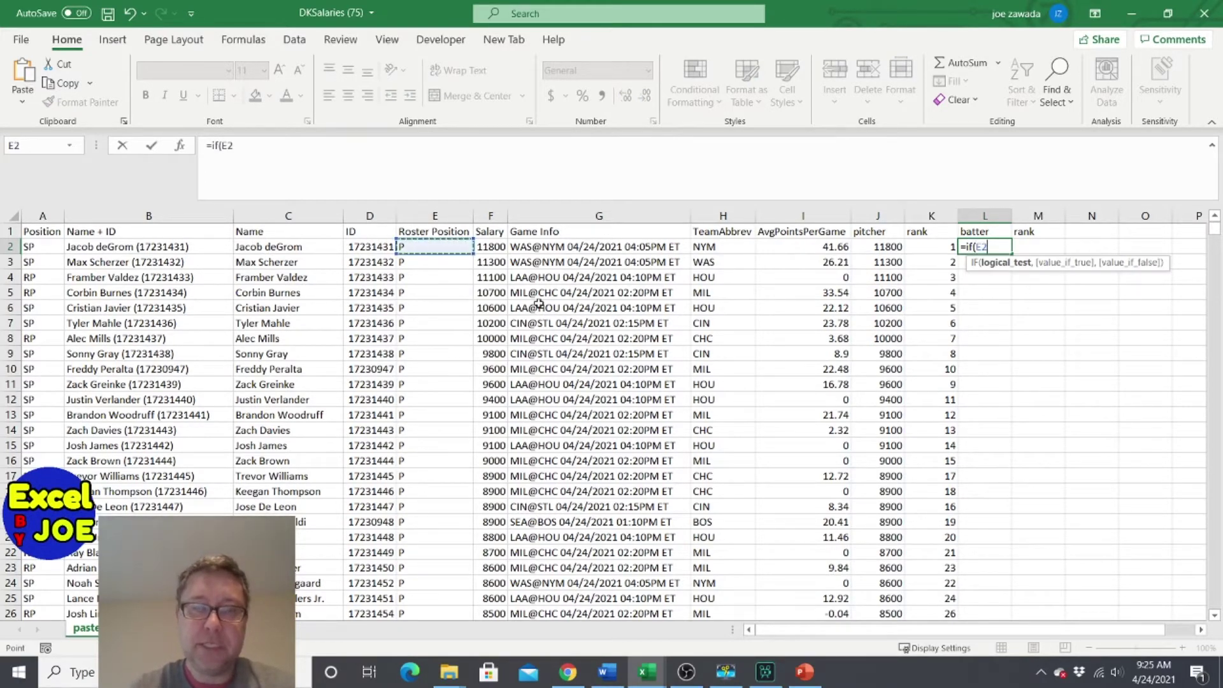
text(="p")
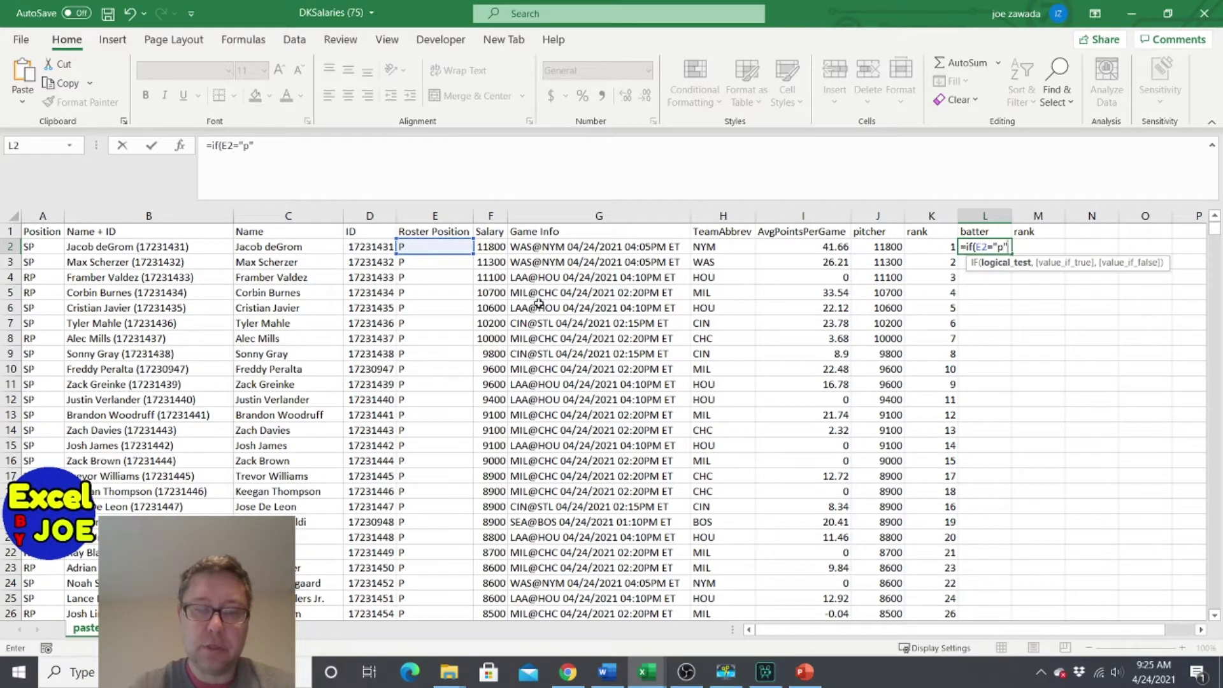
text(,"",)
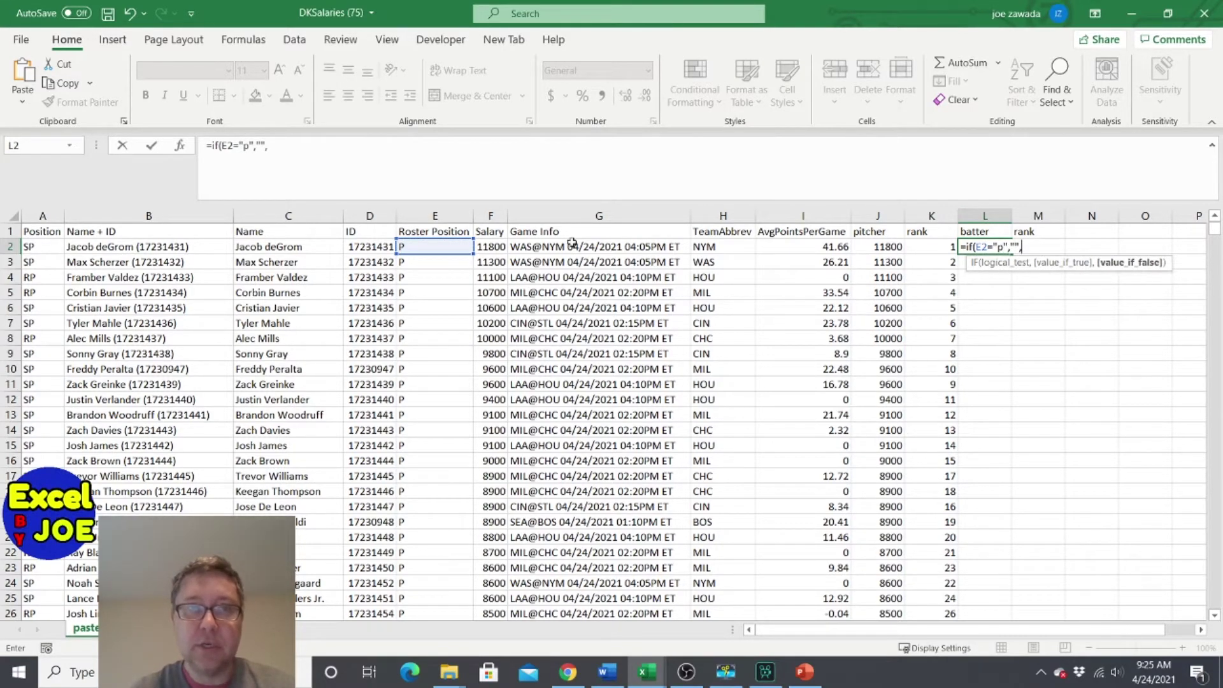
click(496, 246)
text(+)
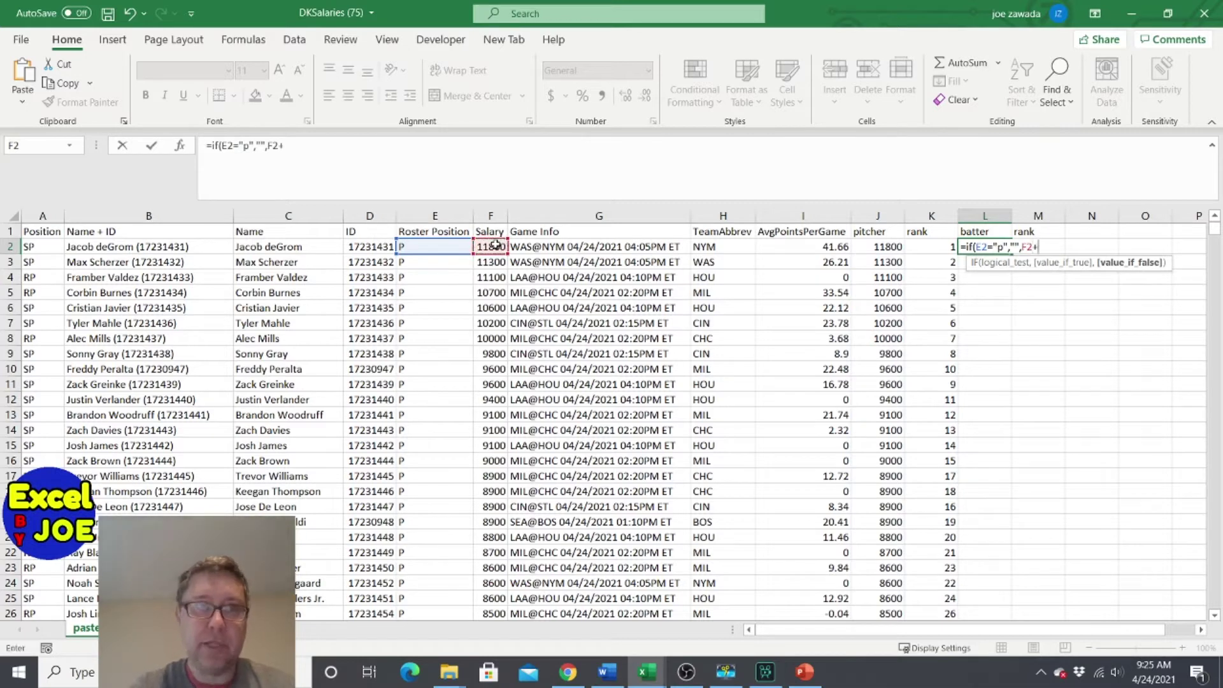
text(rand()
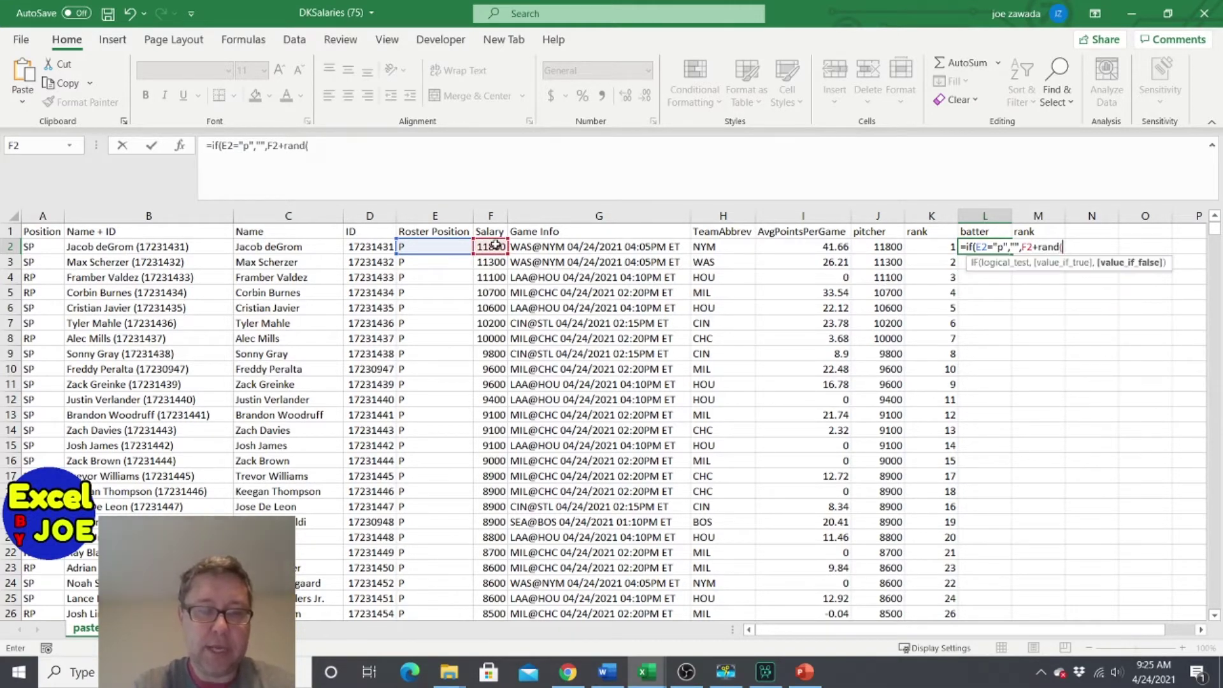
text()/100)
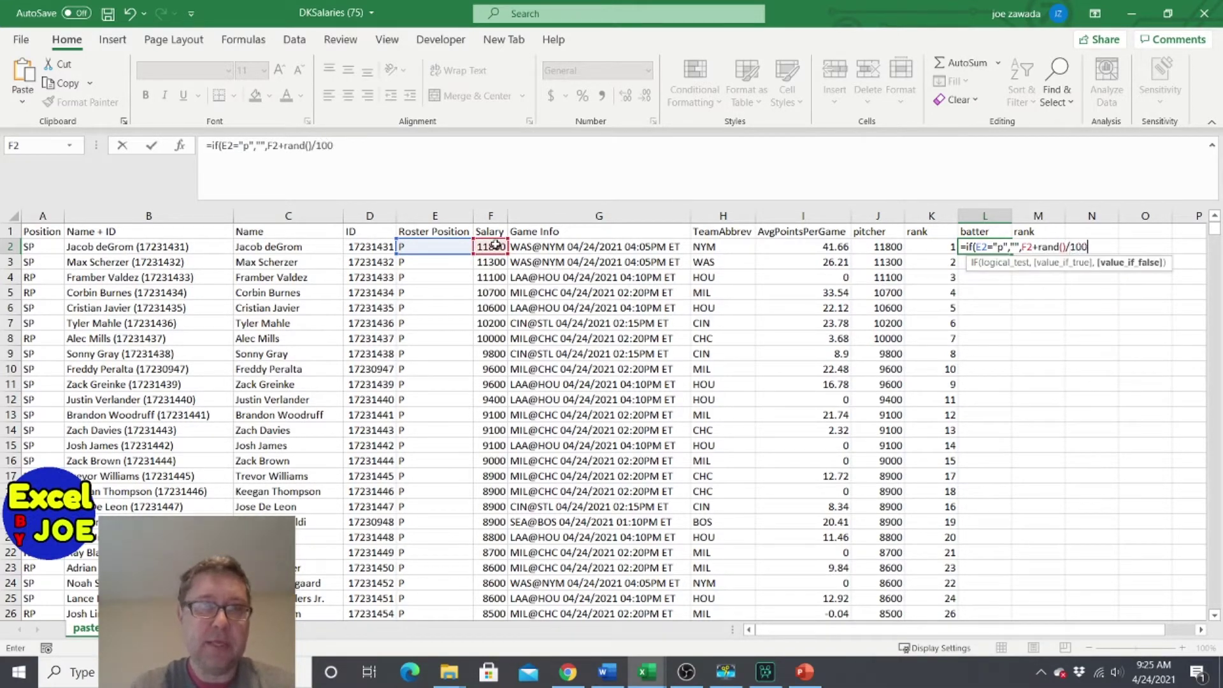
text(00000)
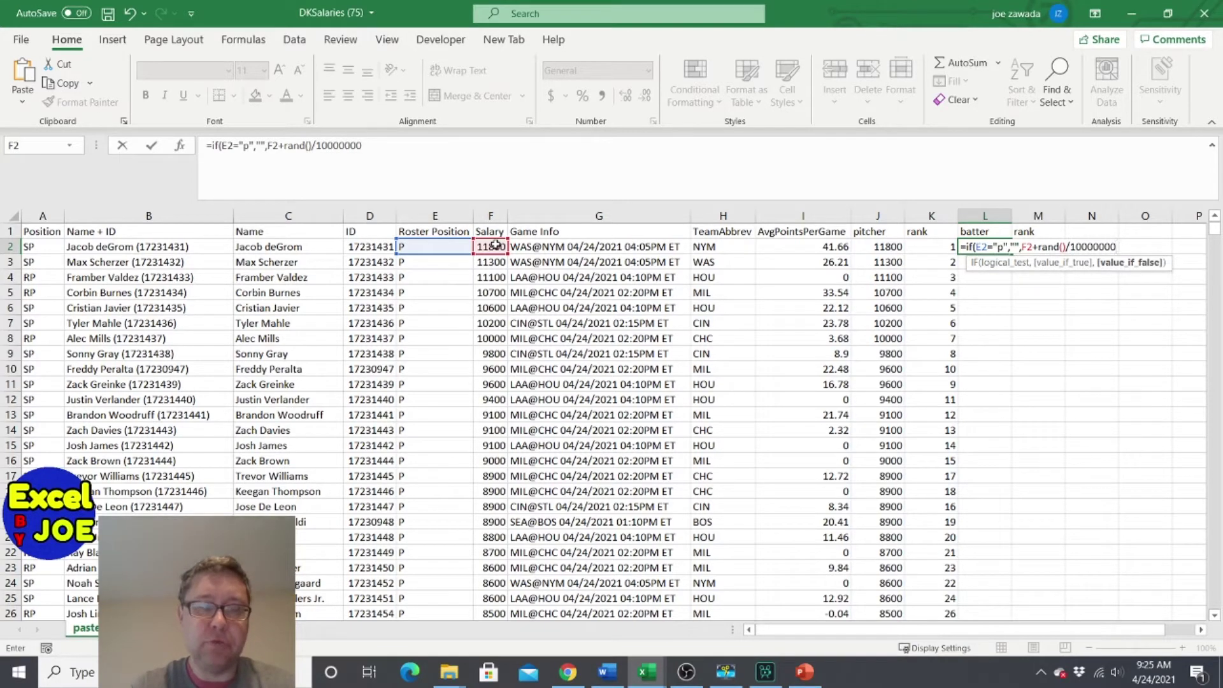
text())
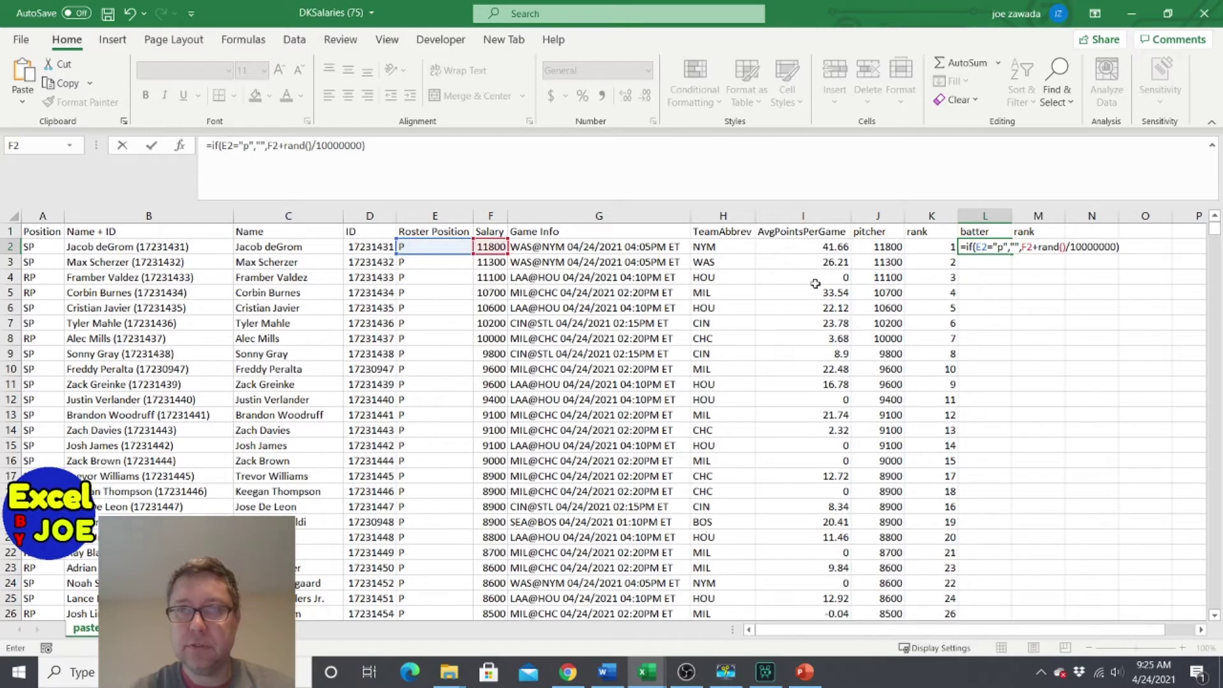
key(ctrl+Return)
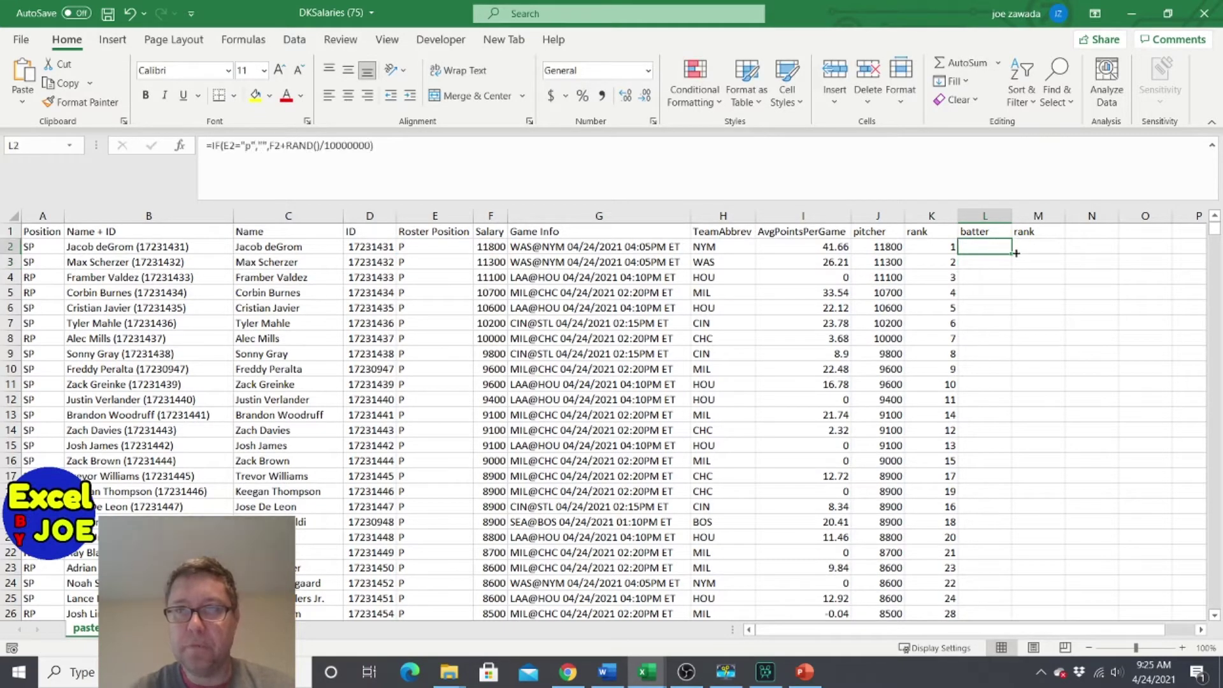
double_click(1015, 253)
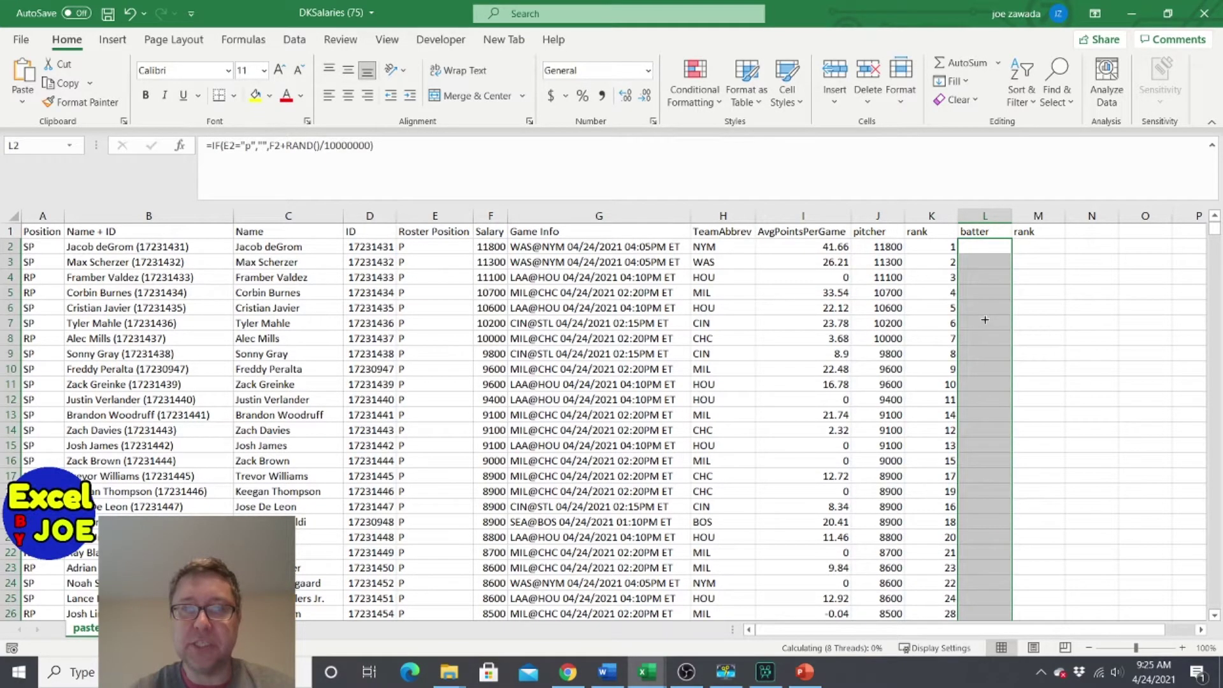
click(990, 354)
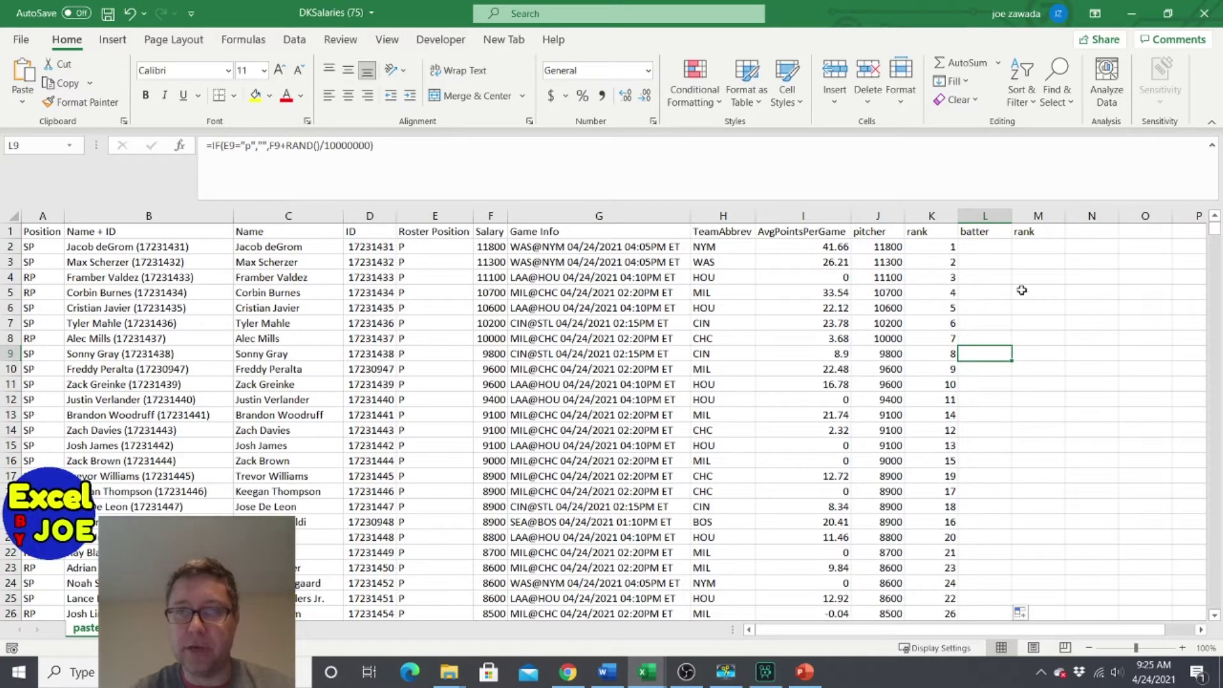
click(996, 251)
- Enter =RANK(L2,L:L) in M2, which shows #VALUE! for the blank first batter cell
click(1036, 247)
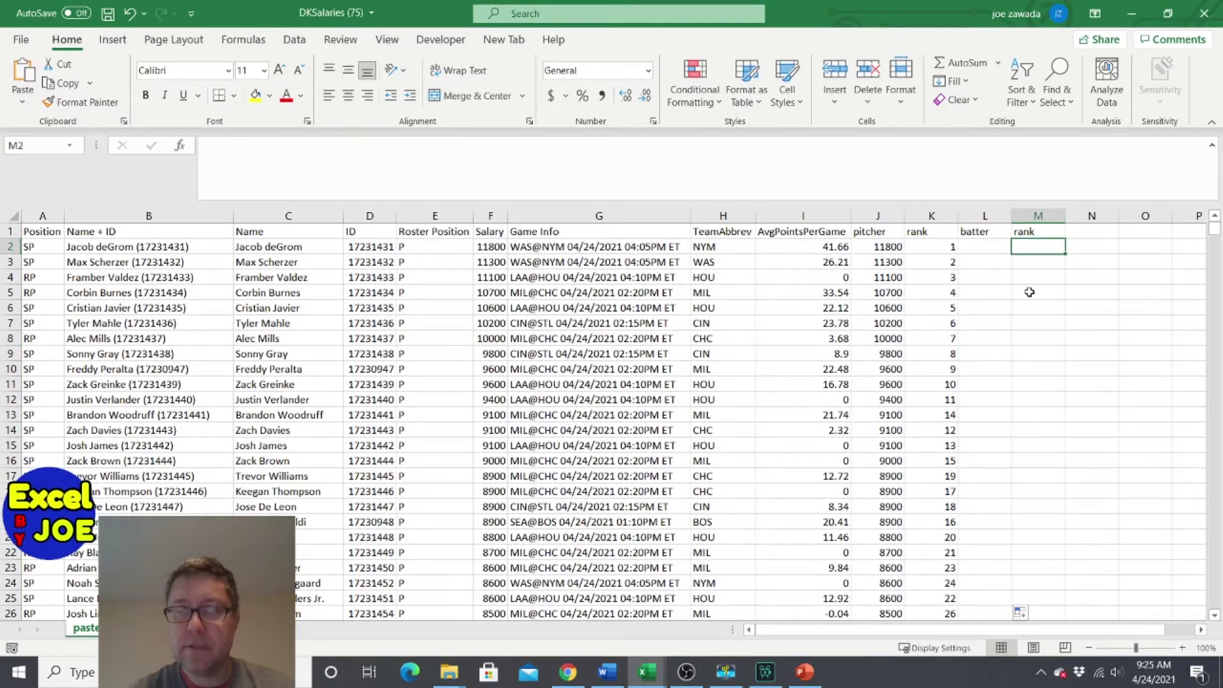
text(=)
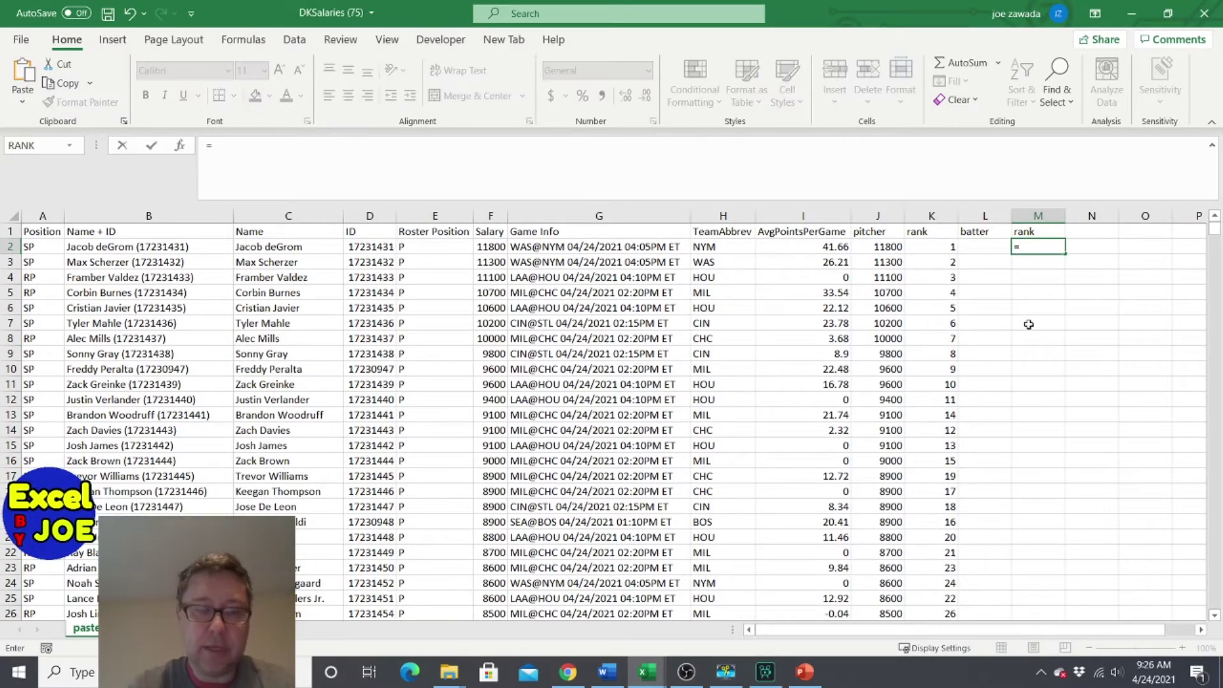
text(rank()
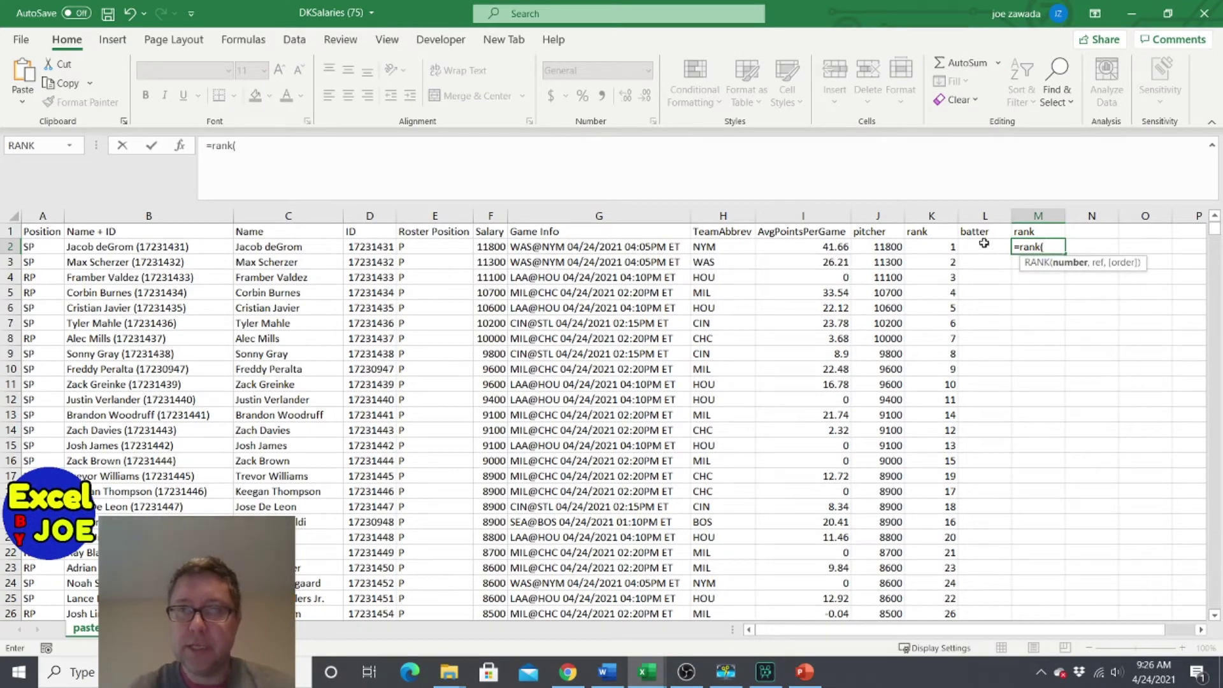
click(985, 246)
text(,)
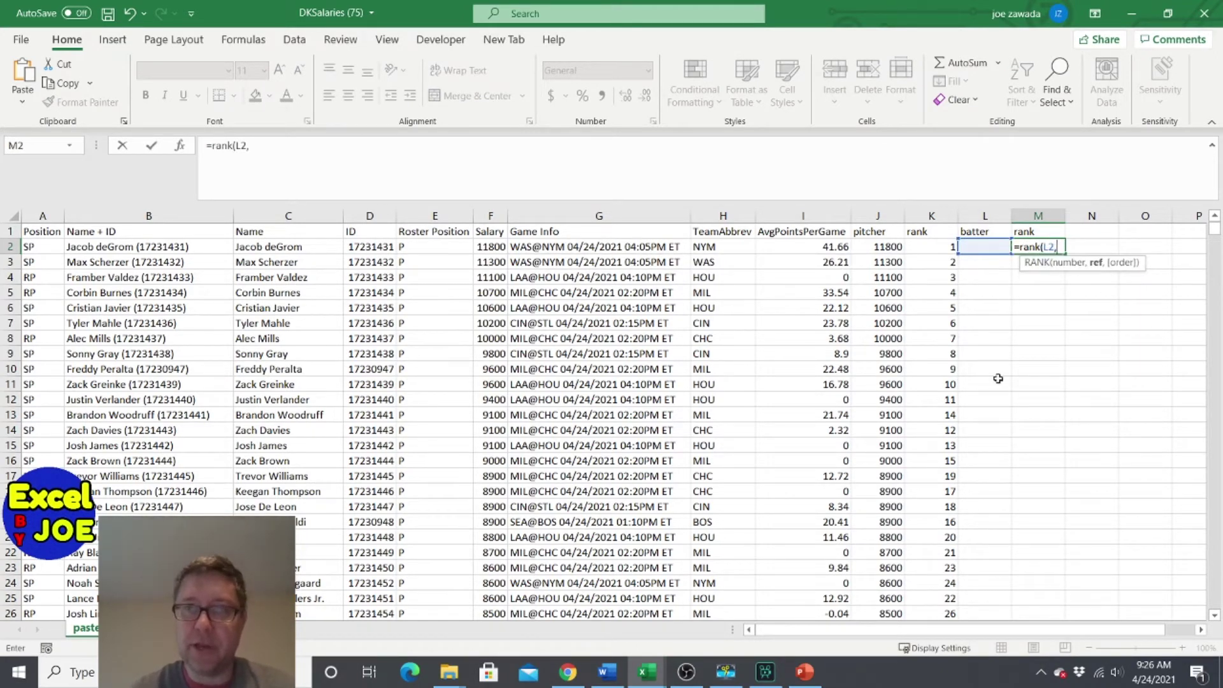
click(984, 216)
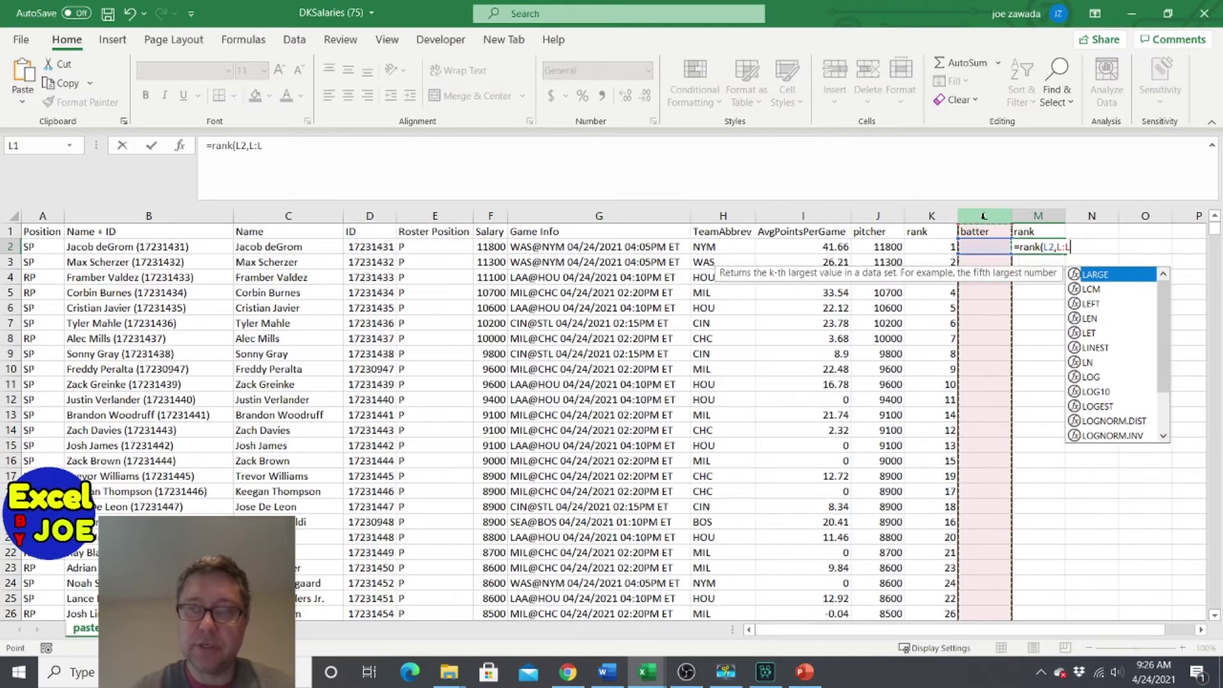
key(Return)
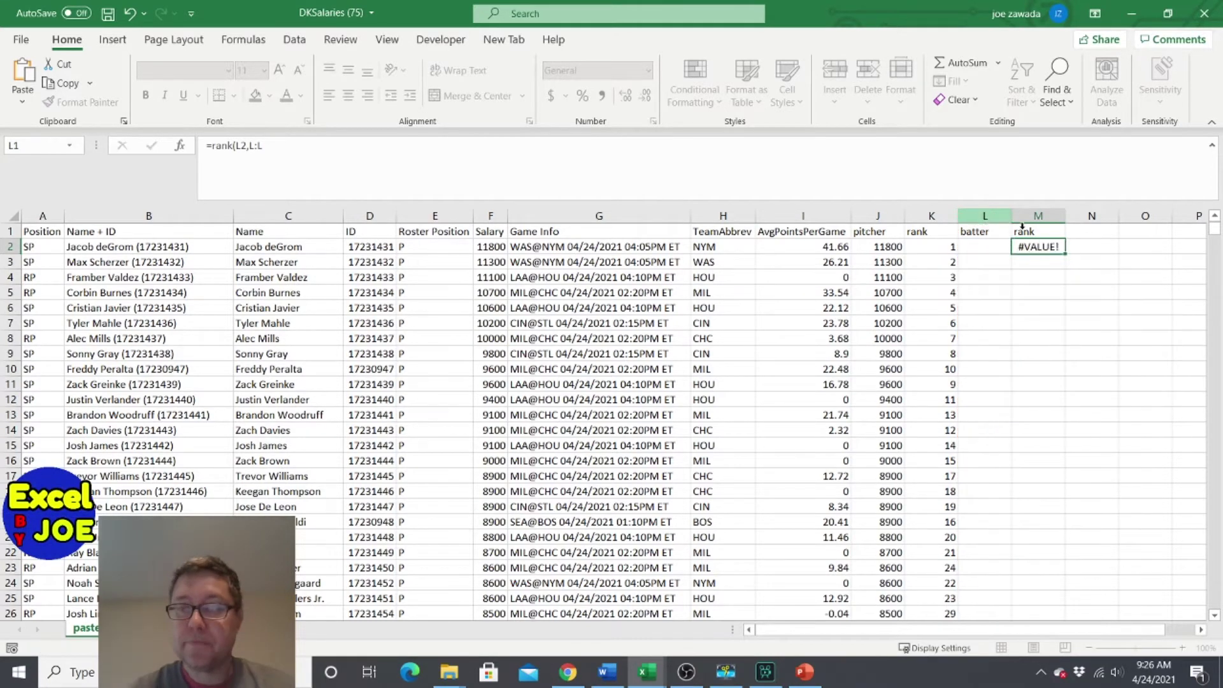
click(1032, 247)
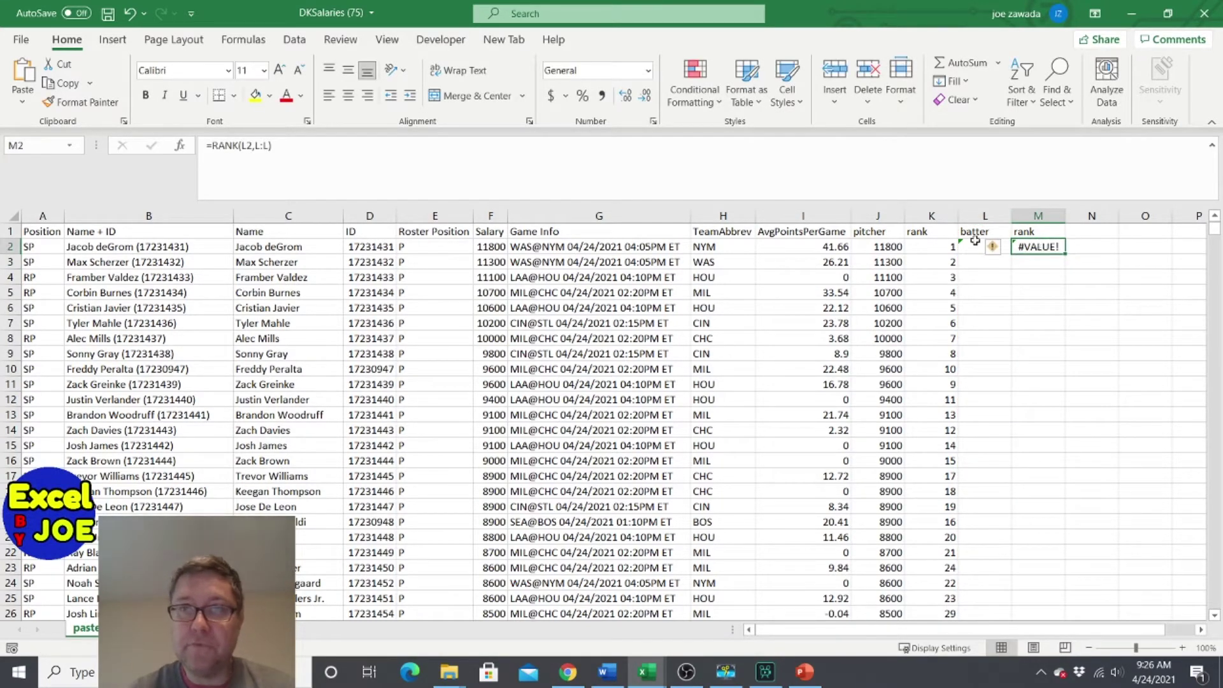
- Wrap M2 as =IFERROR(RANK(L2,L:L),"") and fill it down column M
key(F2)
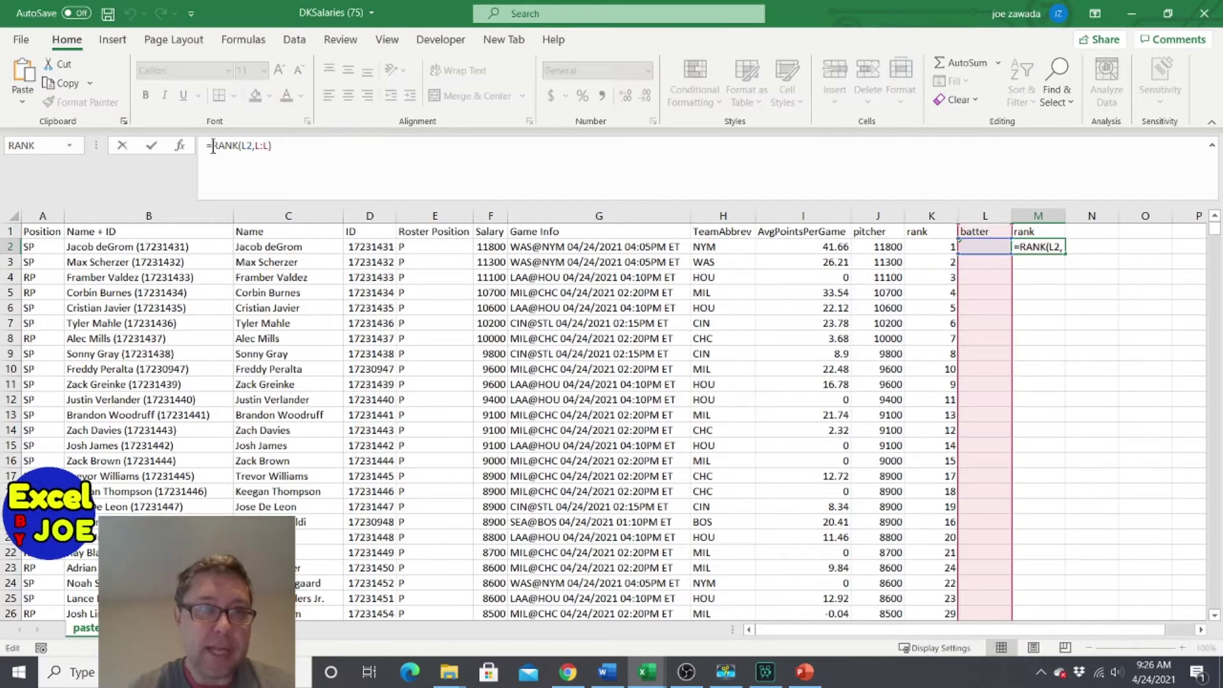
text(iferror()
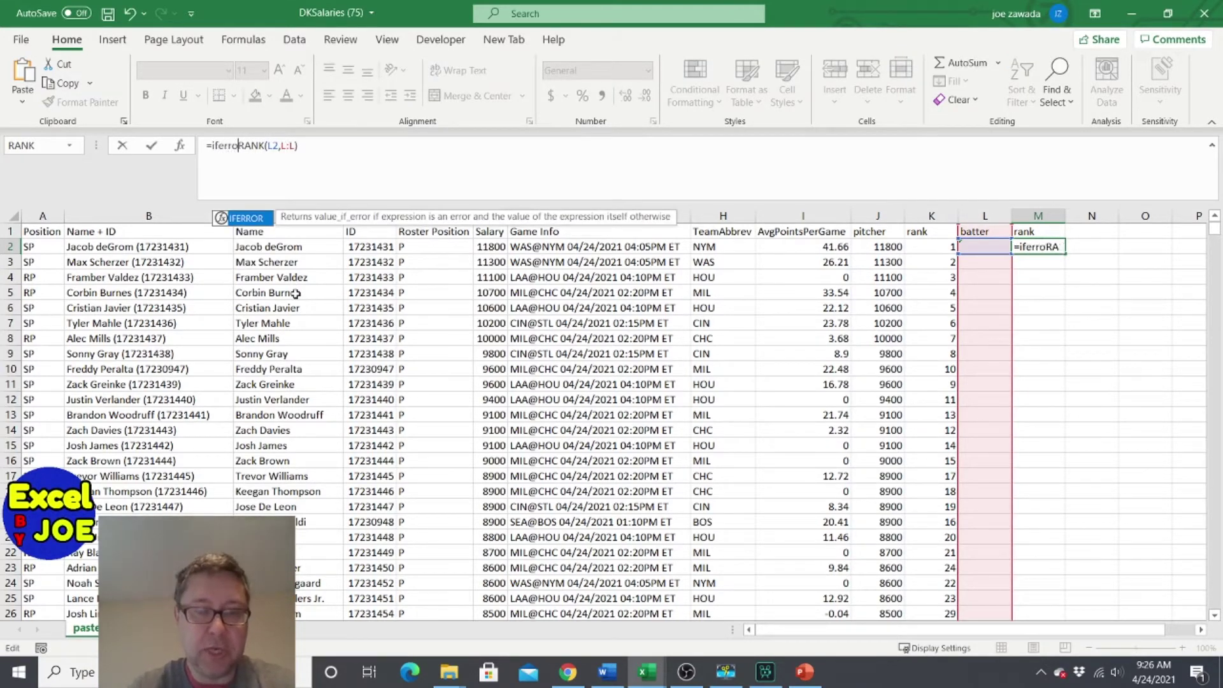
click(333, 155)
text(,)
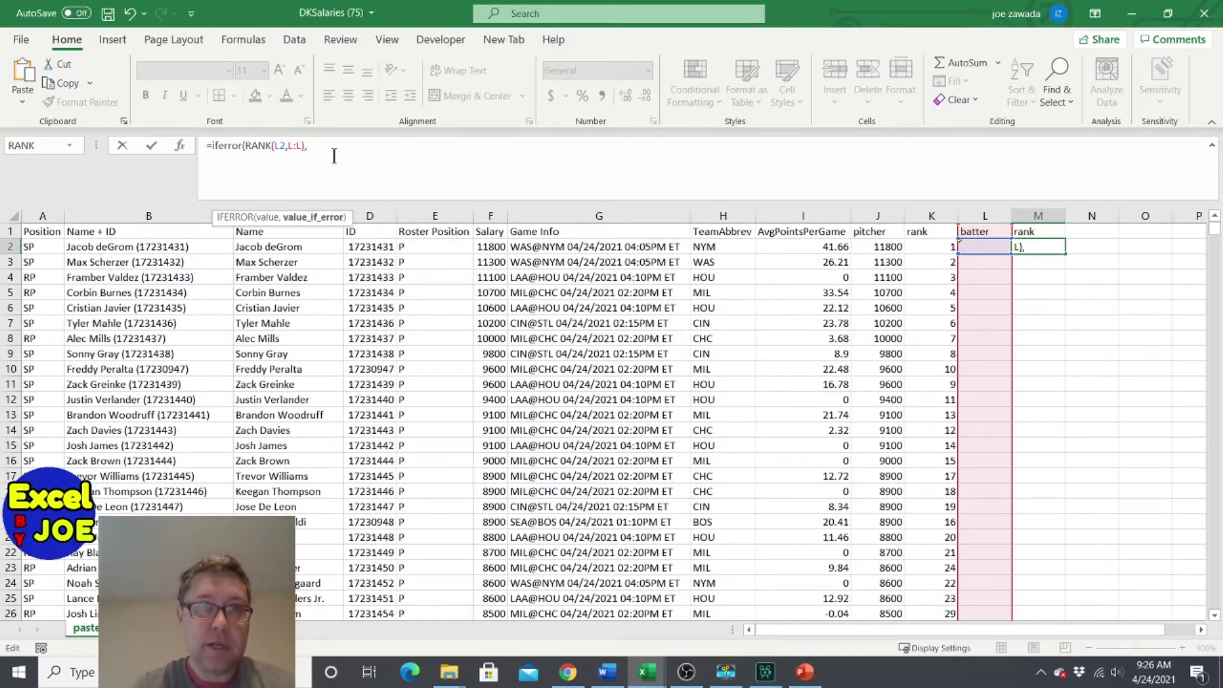
text(""))
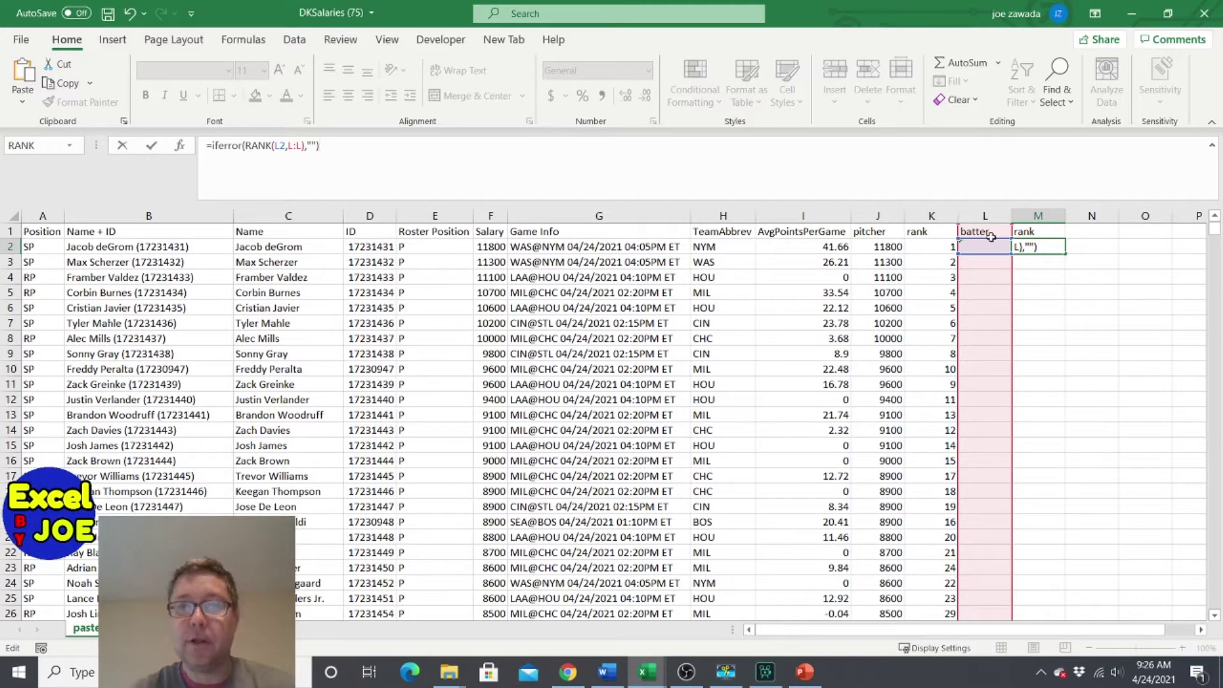
click(1045, 247)
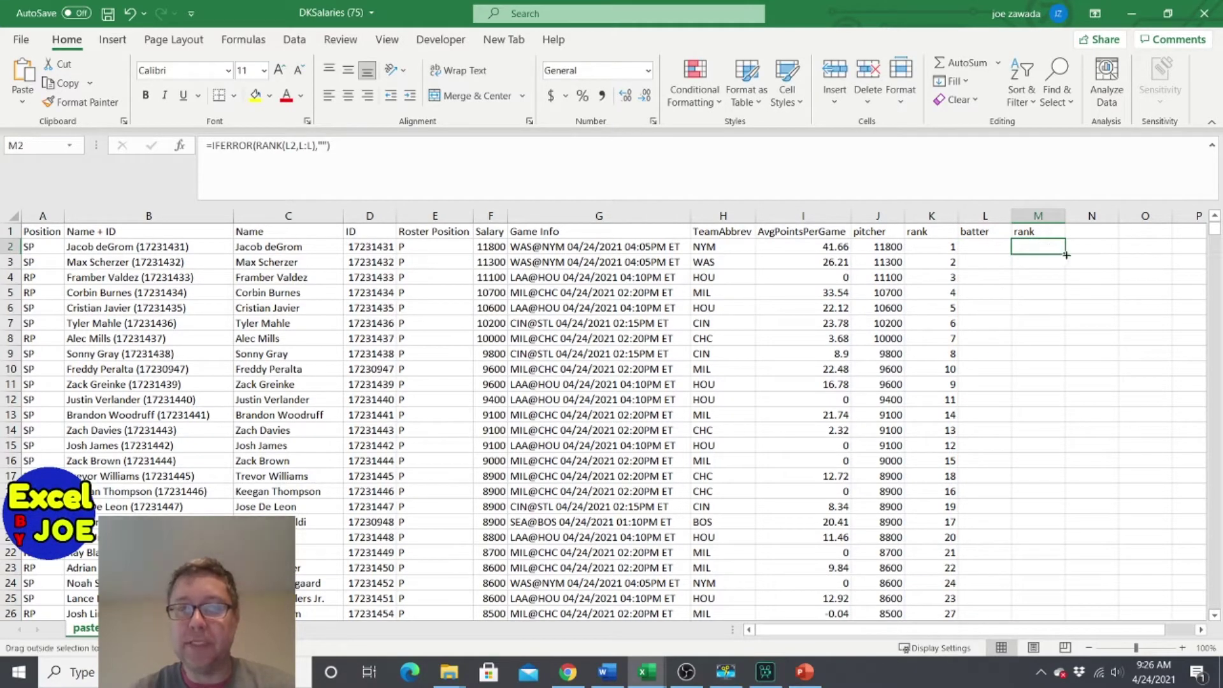
double_click(1064, 254)
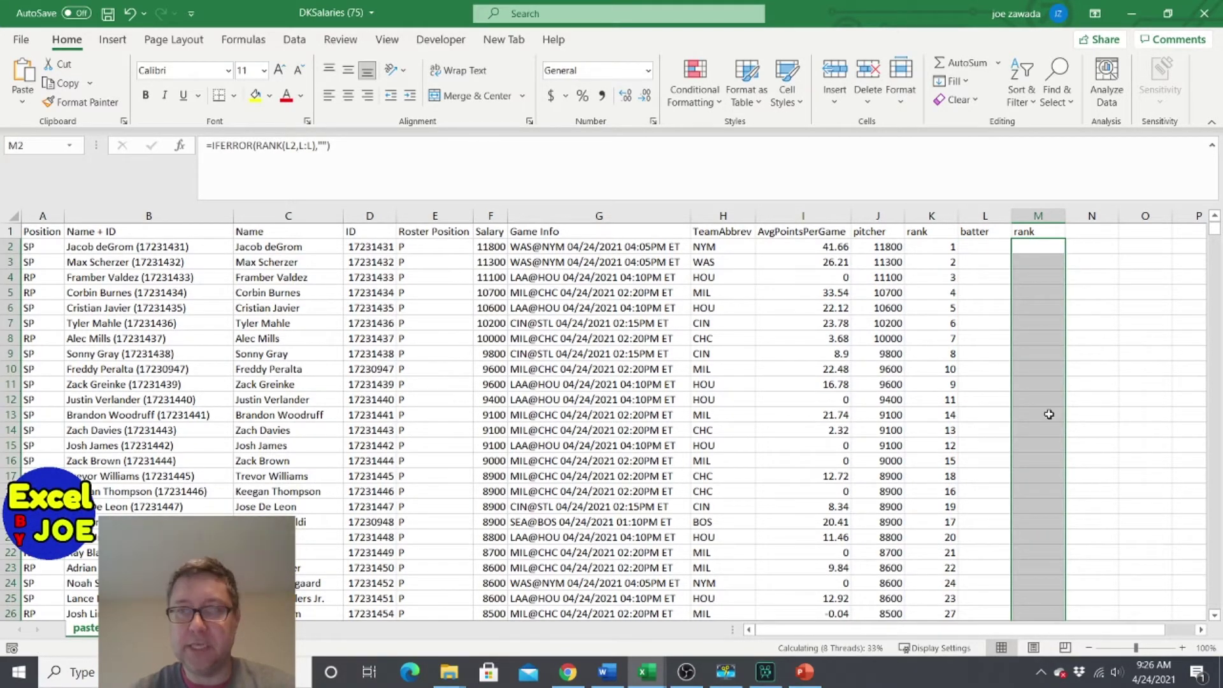
scroll(1218, 476, down, 20)
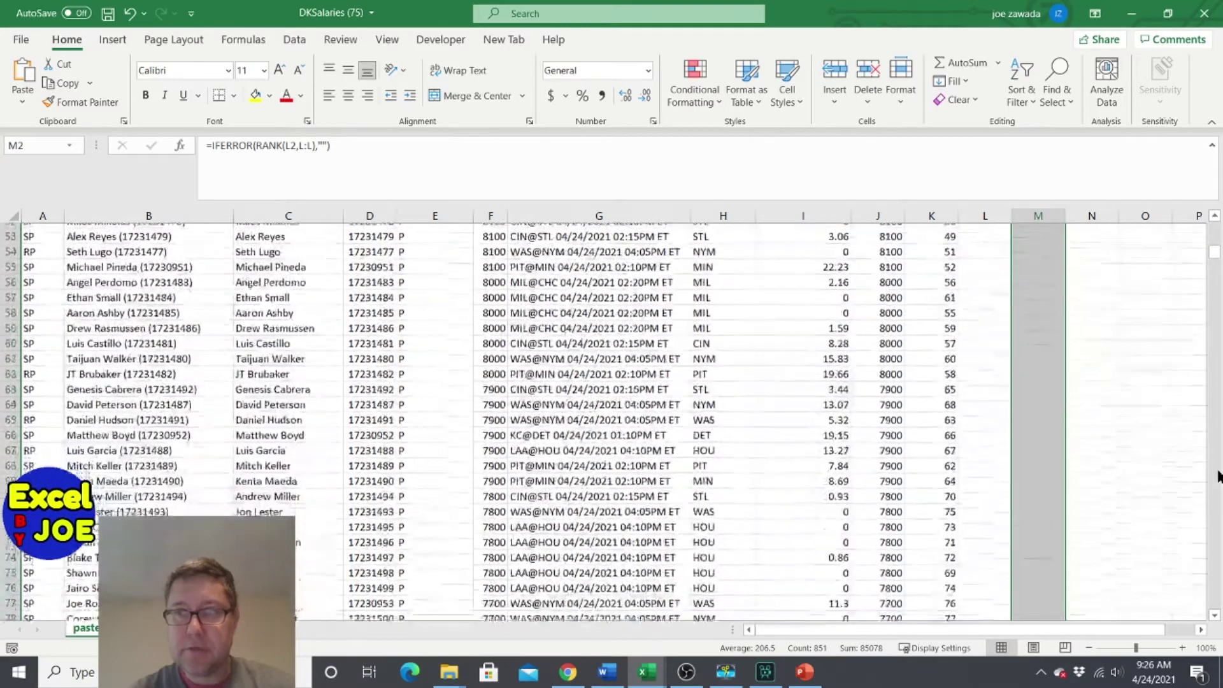
scroll(1219, 477, down, 9)
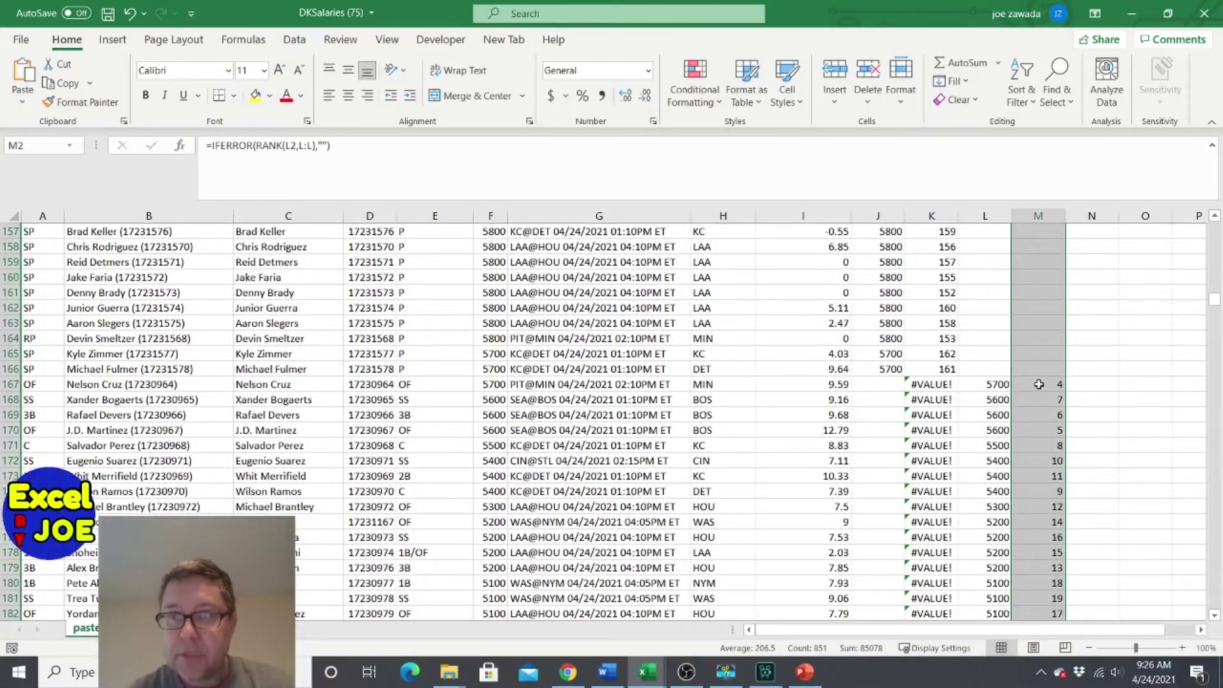
click(996, 386)
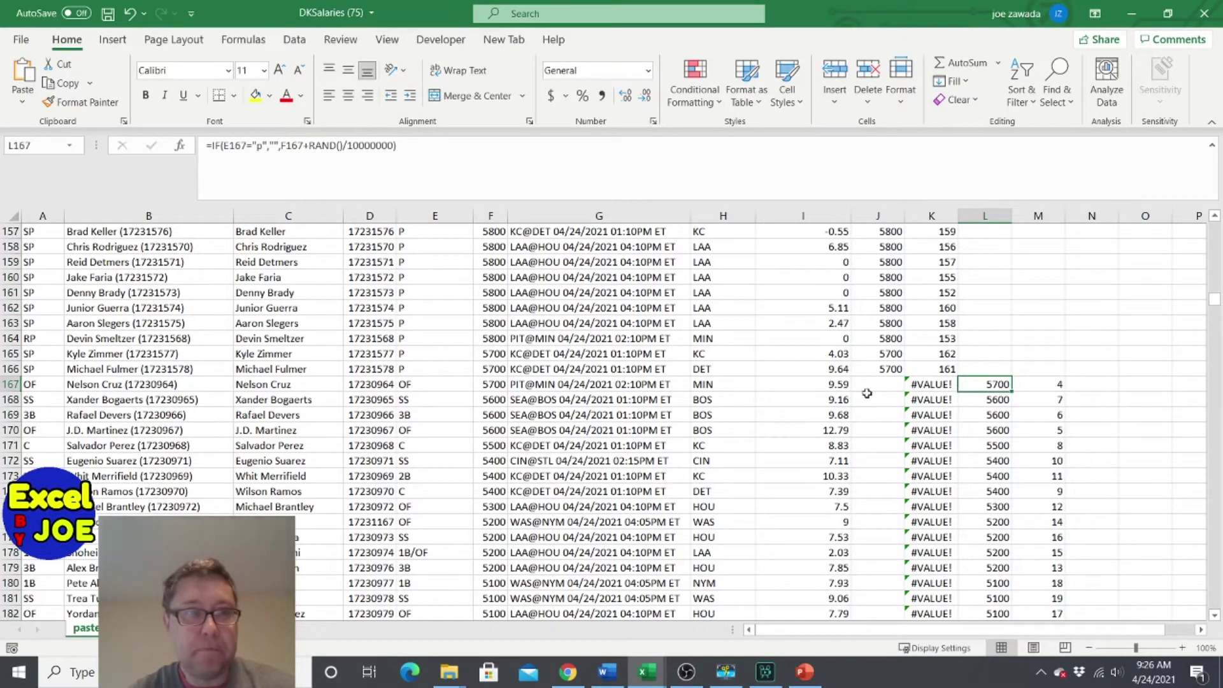
click(997, 403)
click(1037, 417)
click(1040, 436)
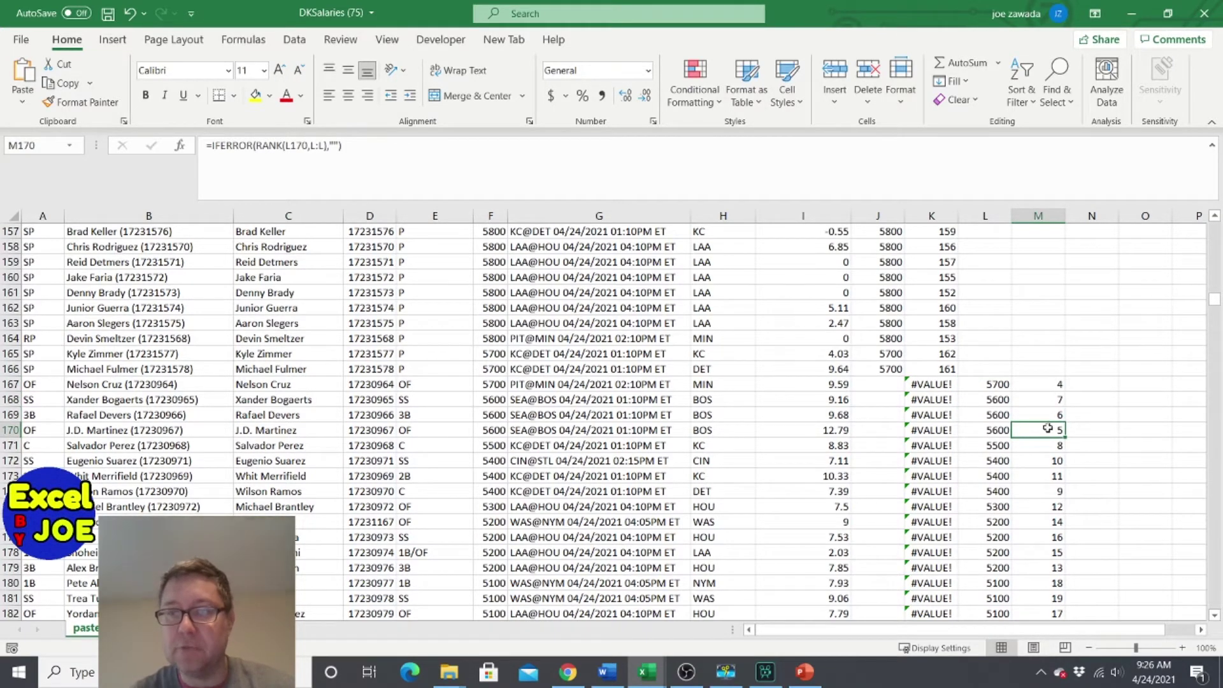
click(933, 385)
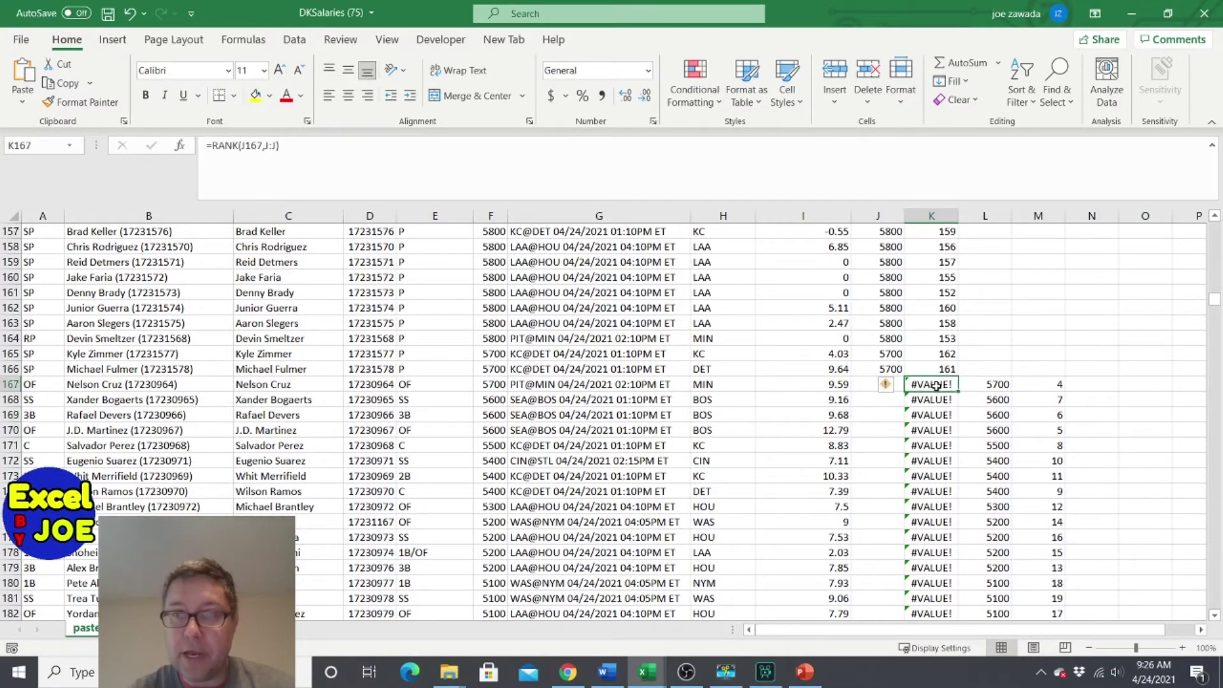
- Change K2 to =IFERROR(RANK(J2,J:J),"") and fill it down column K
drag(1202, 296, 1215, 229)
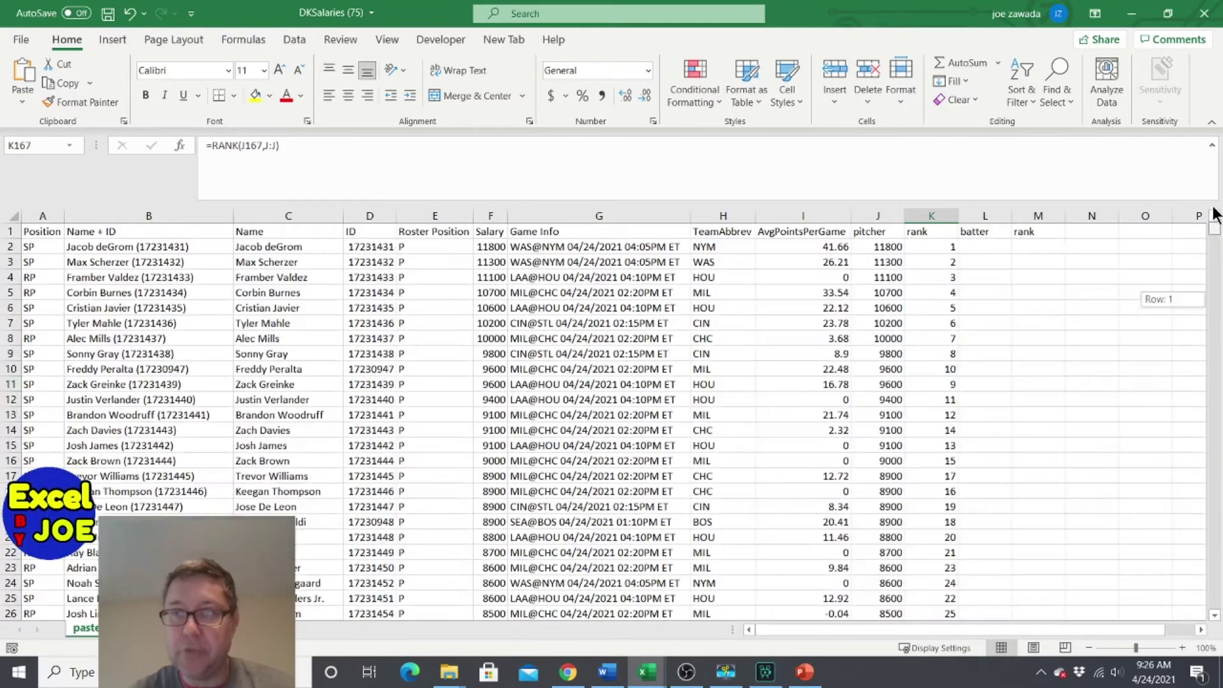
click(931, 247)
click(212, 145)
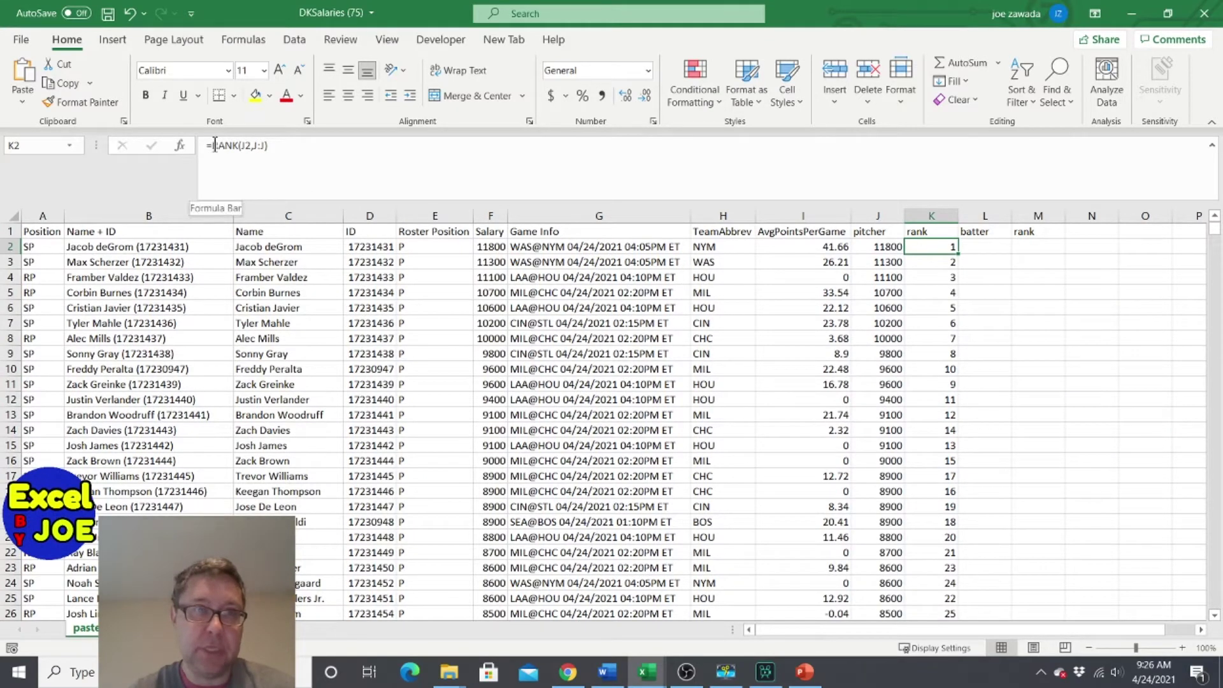
text(iferror()
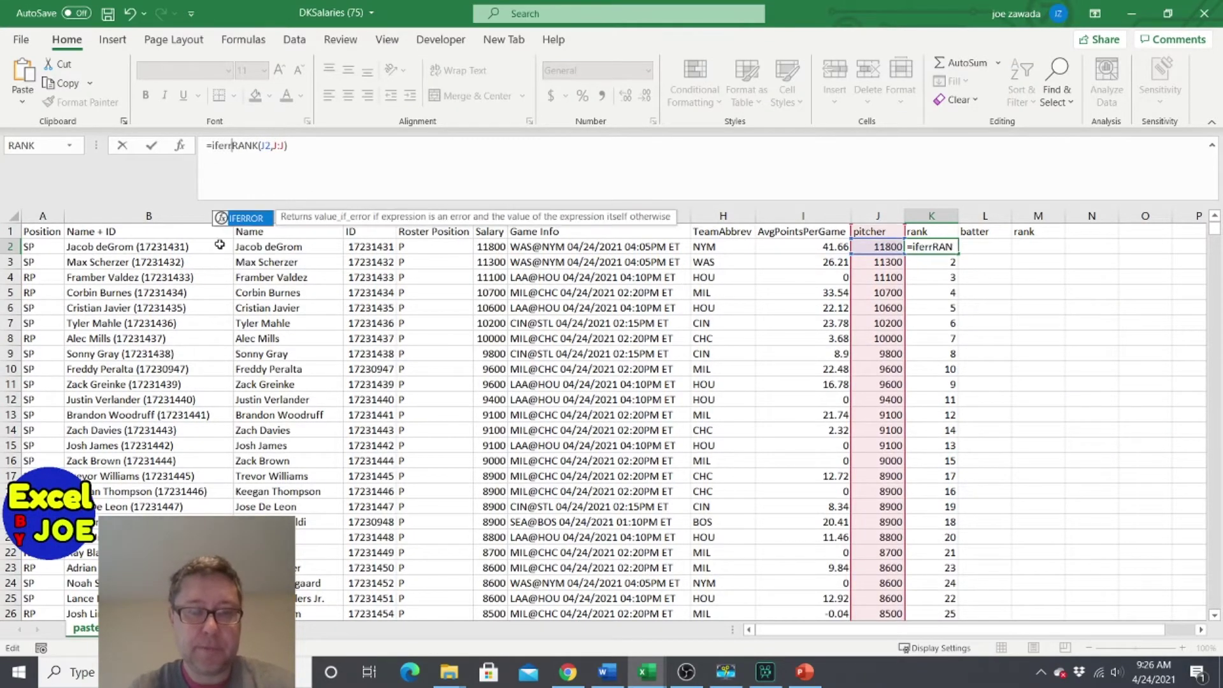
click(338, 165)
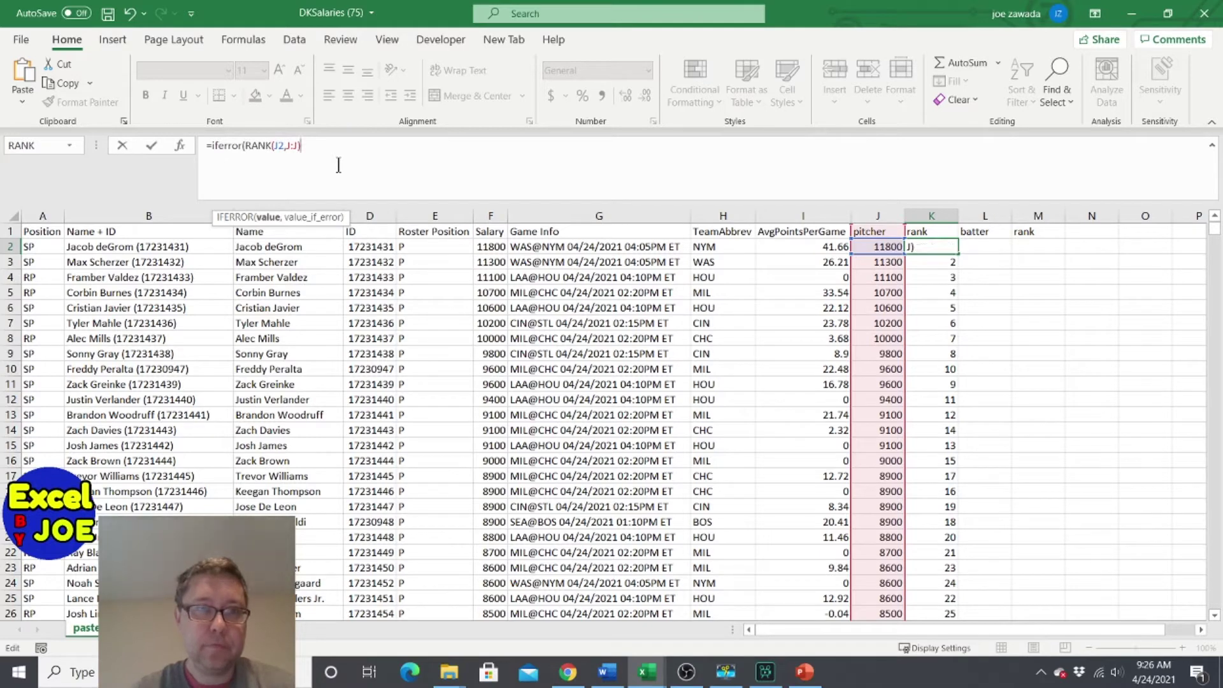
text(,""))
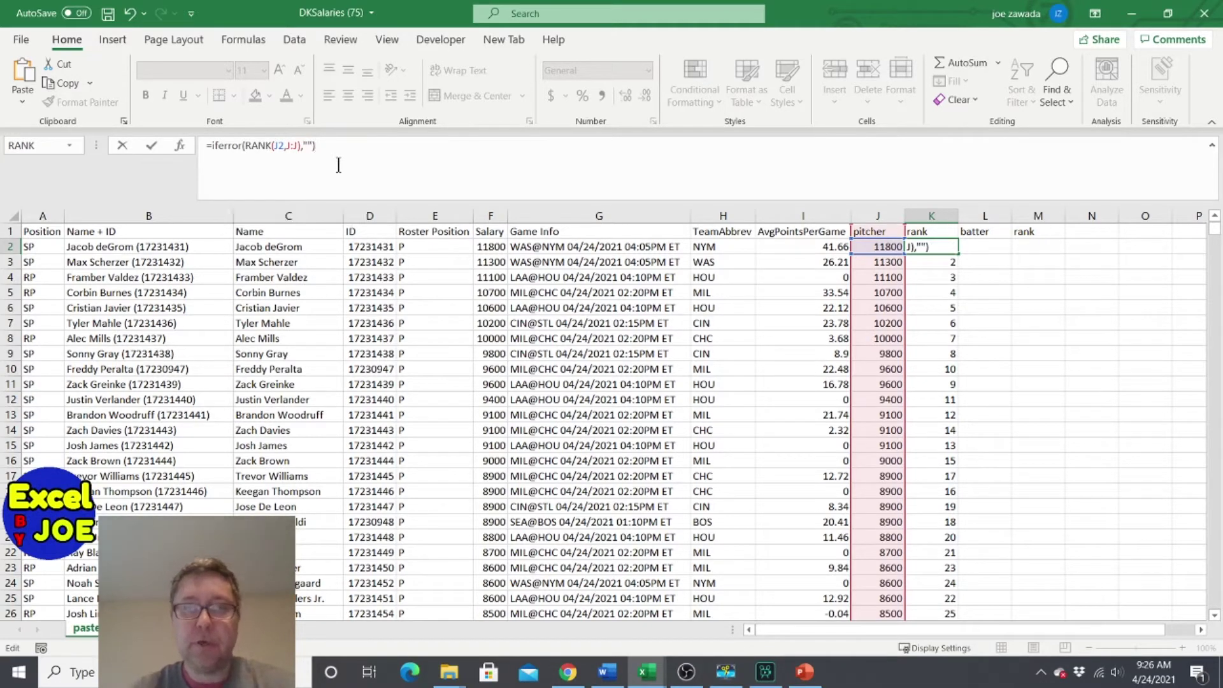
key(Return)
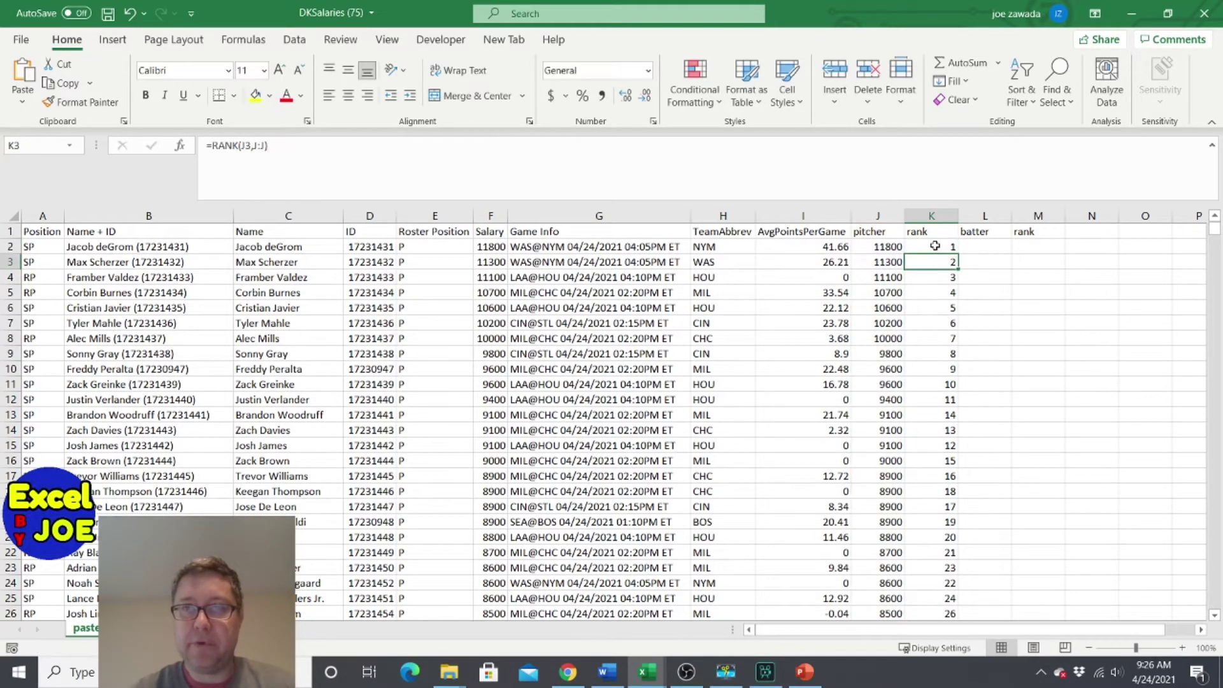
click(935, 246)
double_click(964, 253)
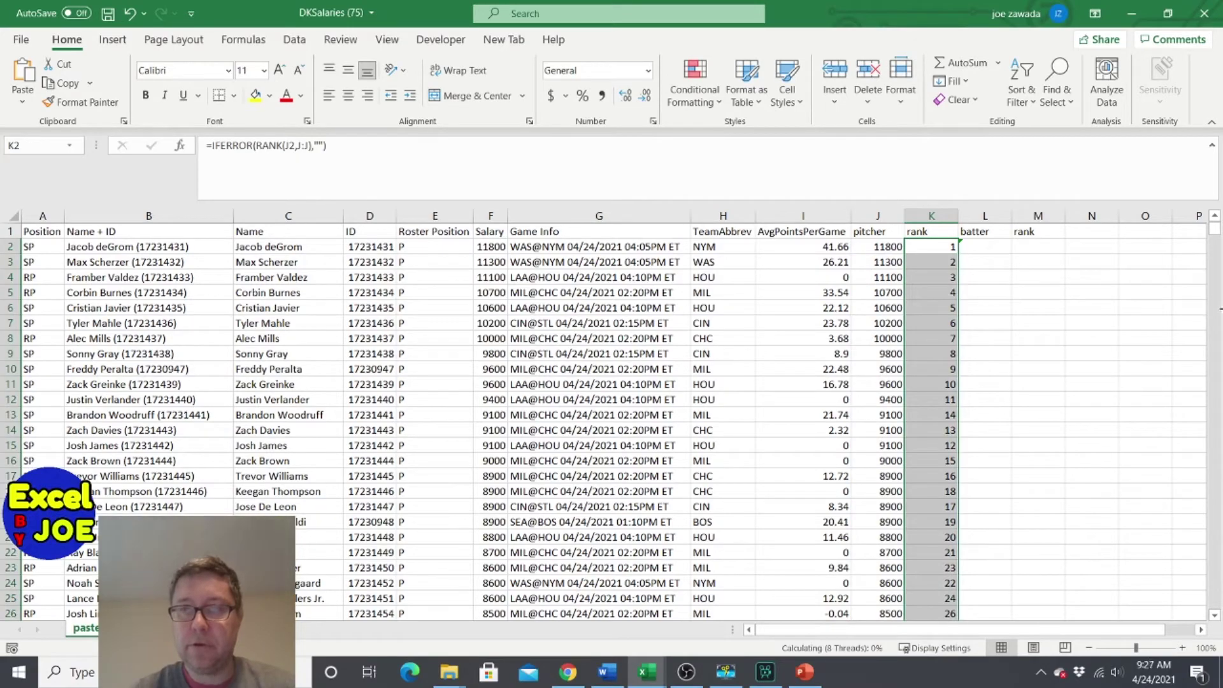
- Review the batter and pitcher value formulas in columns J and L
scroll(1218, 335, down, 20)
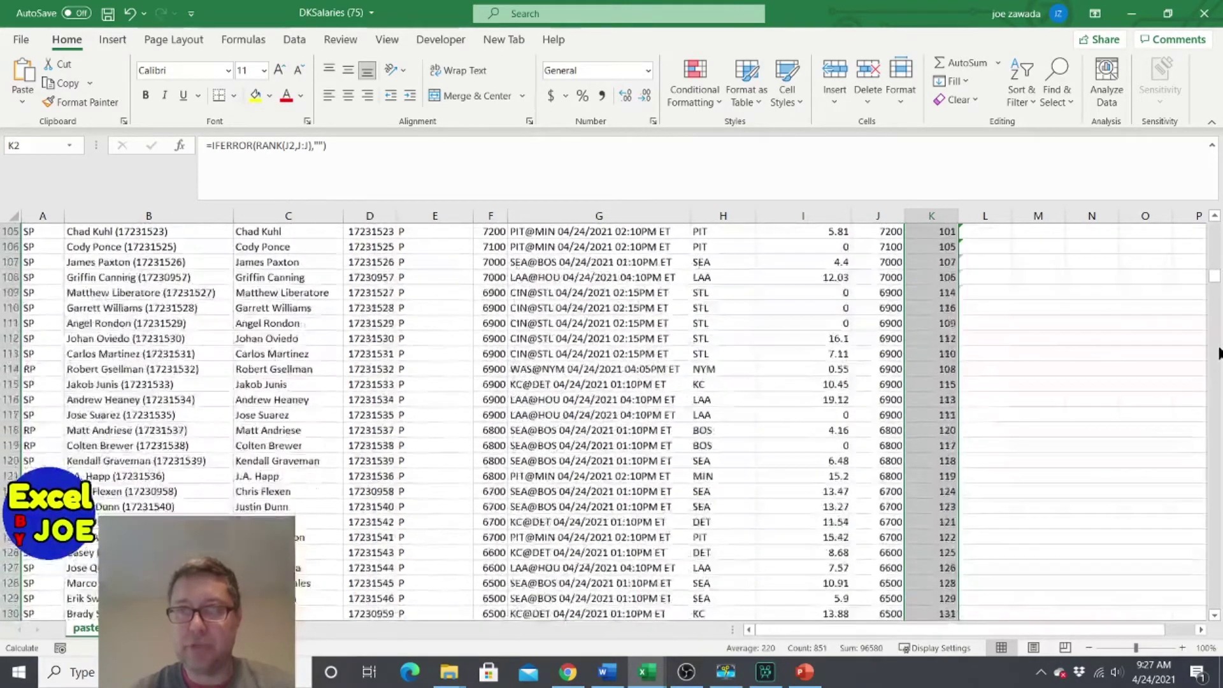
scroll(1218, 352, down, 9)
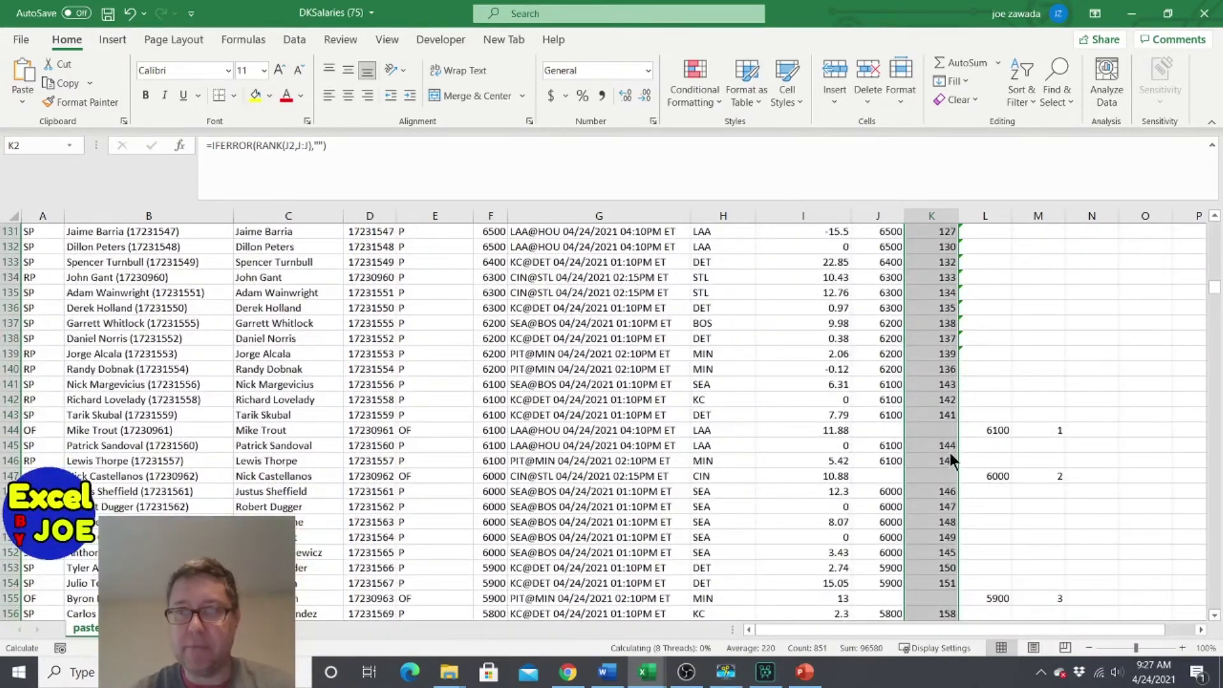
click(1089, 354)
click(996, 430)
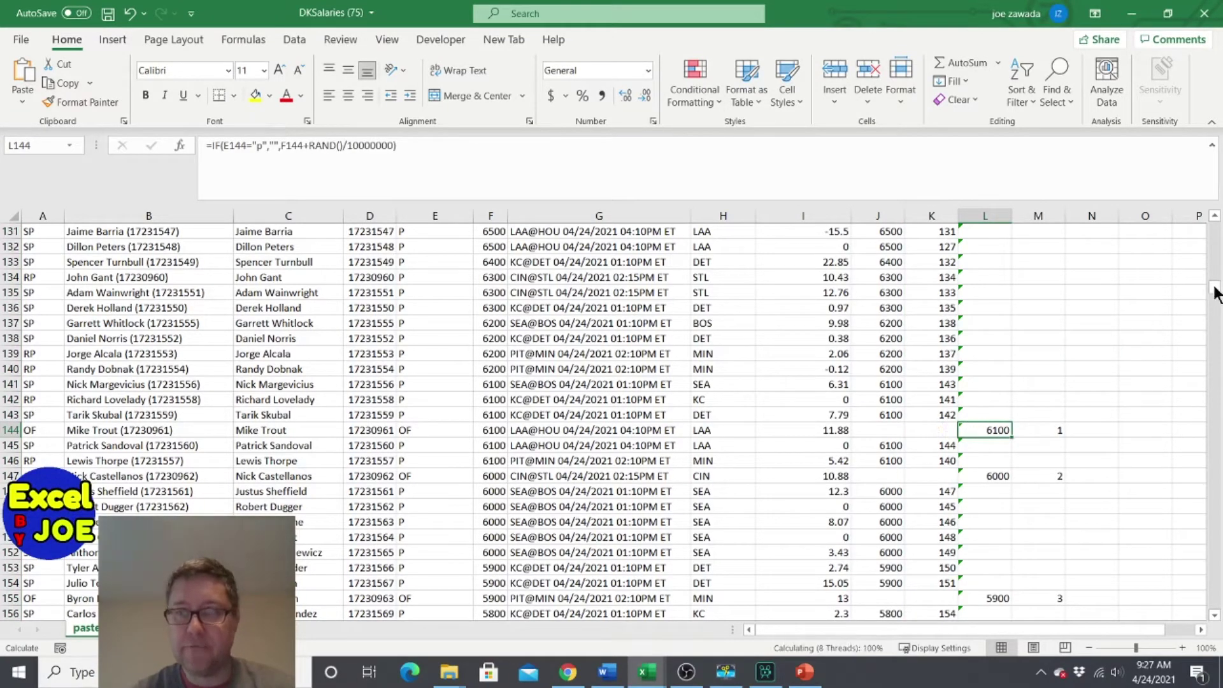
drag(1215, 291, 1213, 203)
click(984, 269)
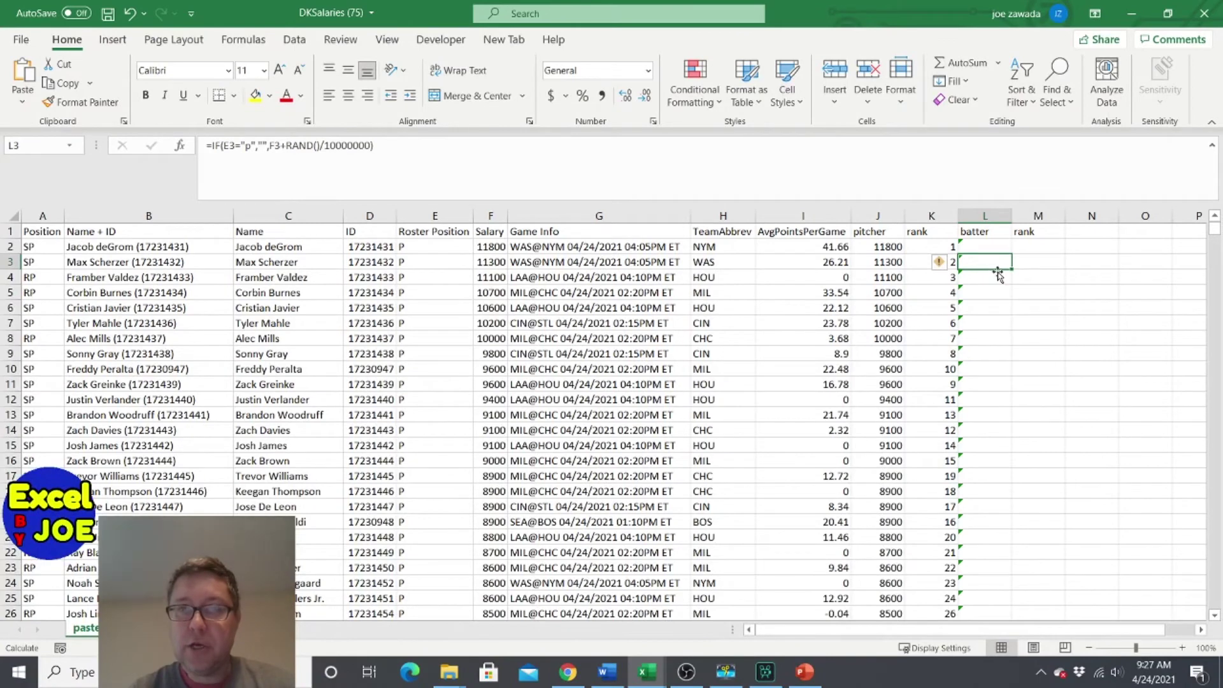
click(885, 295)
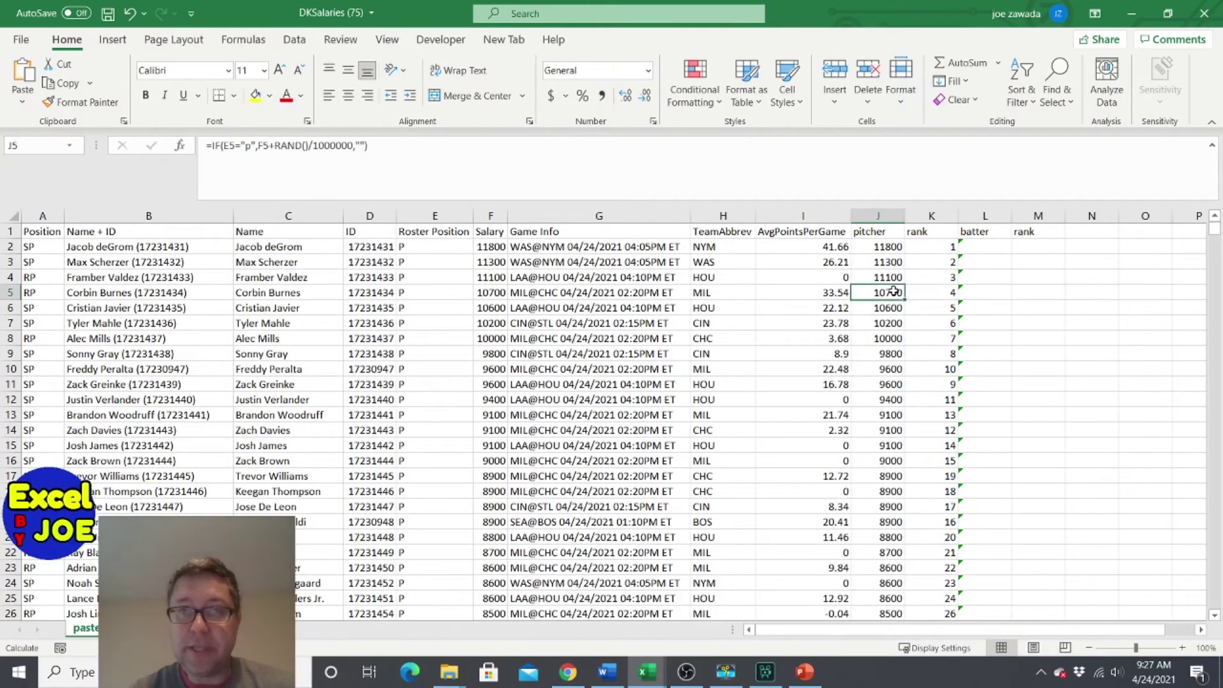
click(882, 247)
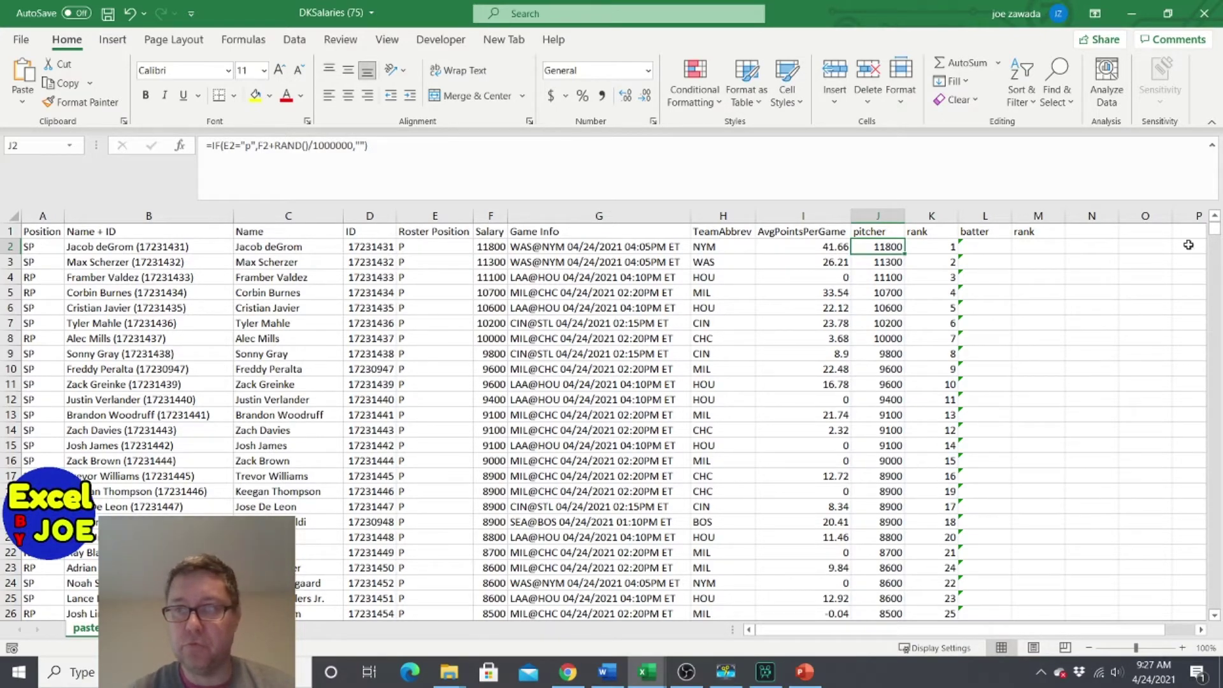
- Look over the game info and player names, then add a new empty worksheet
drag(1214, 231, 1219, 618)
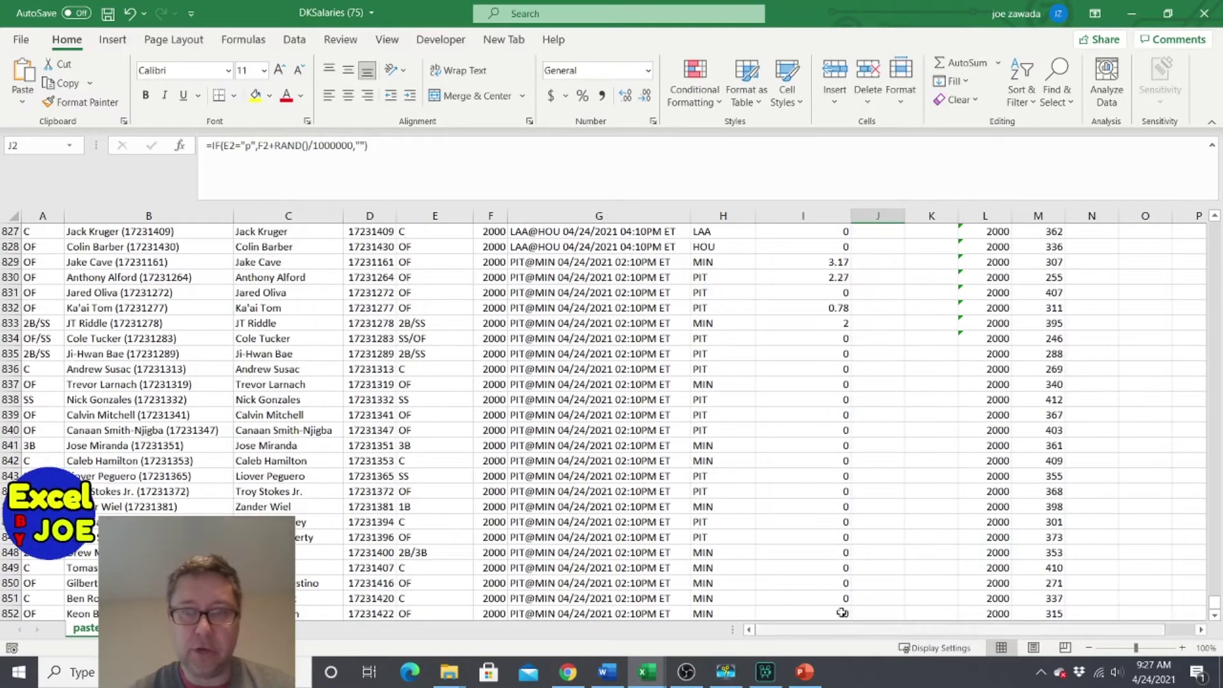
drag(1214, 606, 1202, 210)
click(614, 290)
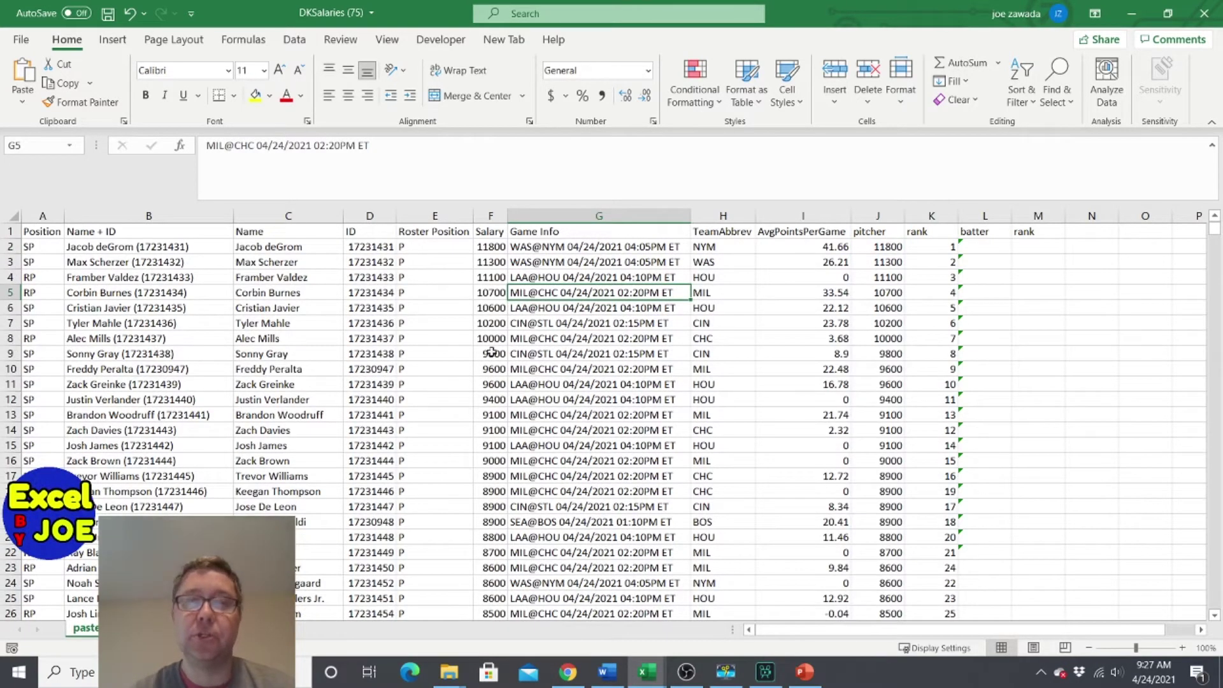
click(273, 280)
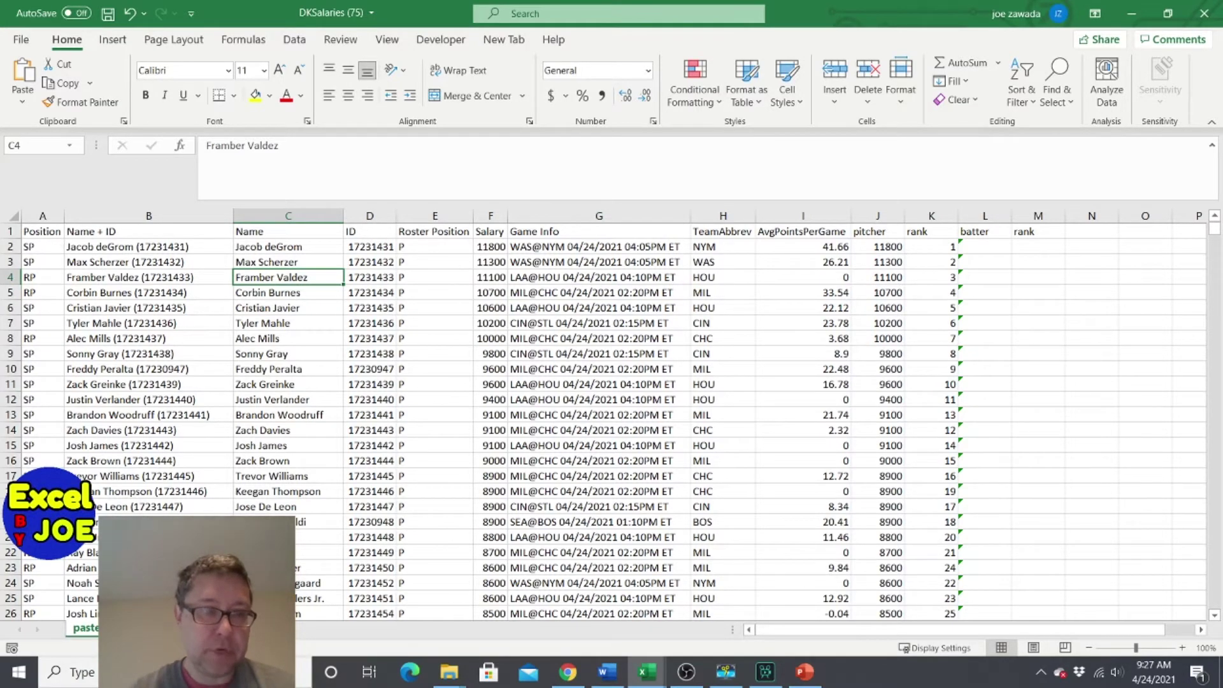
key(ctrl+Page_Down)
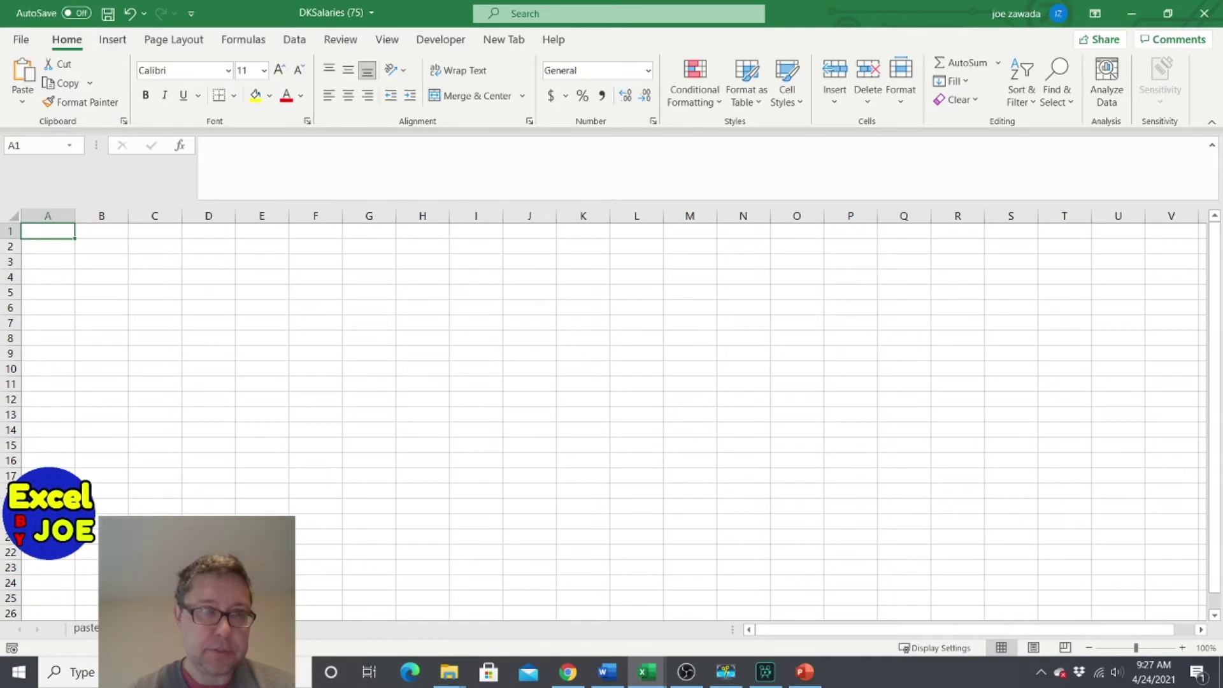
- Enter the header 'rank' in A1 of the new sheet
click(41, 248)
key(Up)
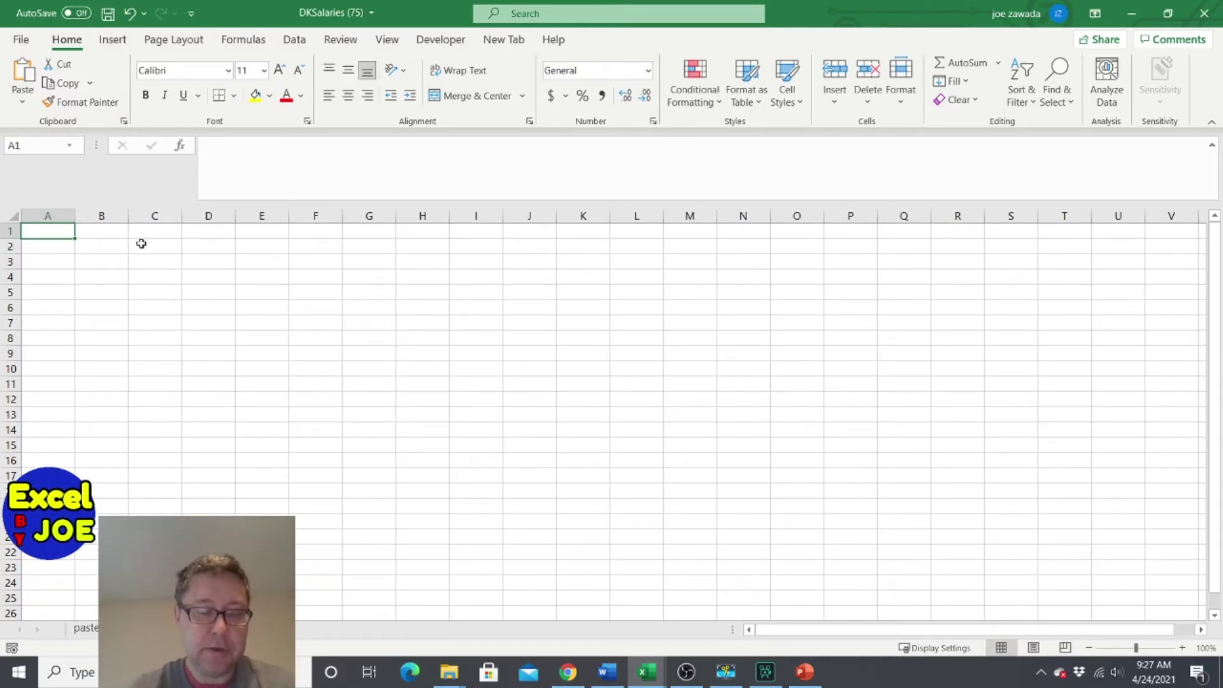
text(rank)
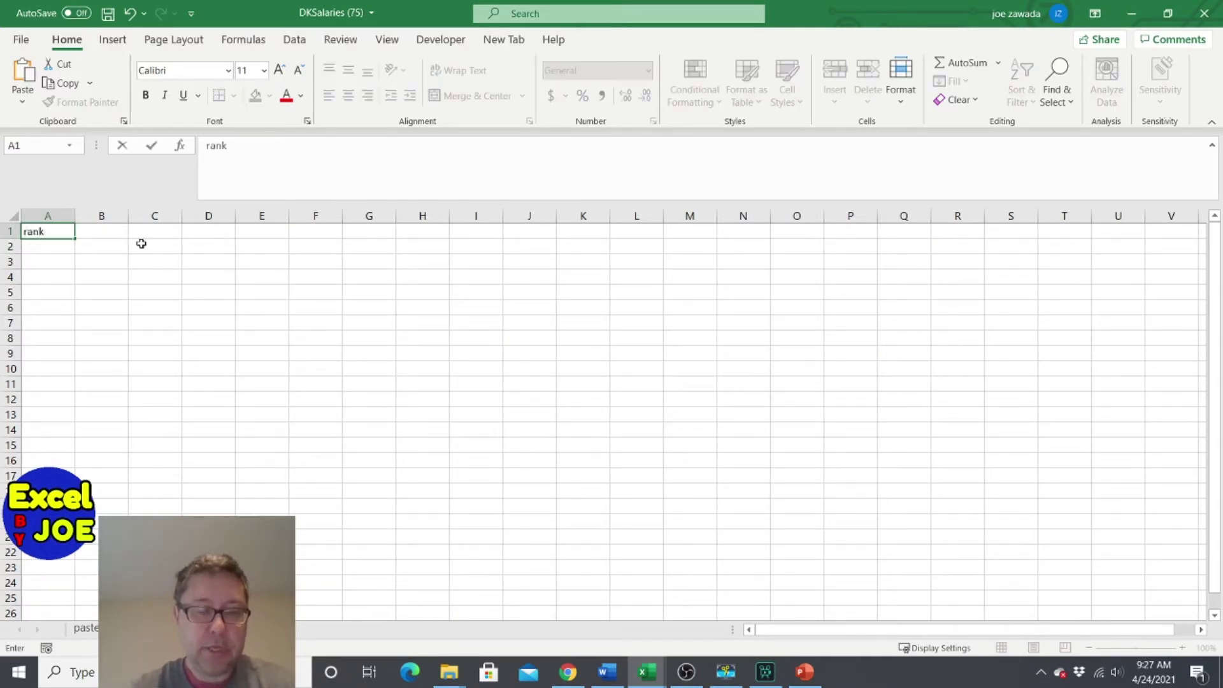
key(Return)
- Fill column A with rank numbers 1 through 635 starting in A2
text(1)
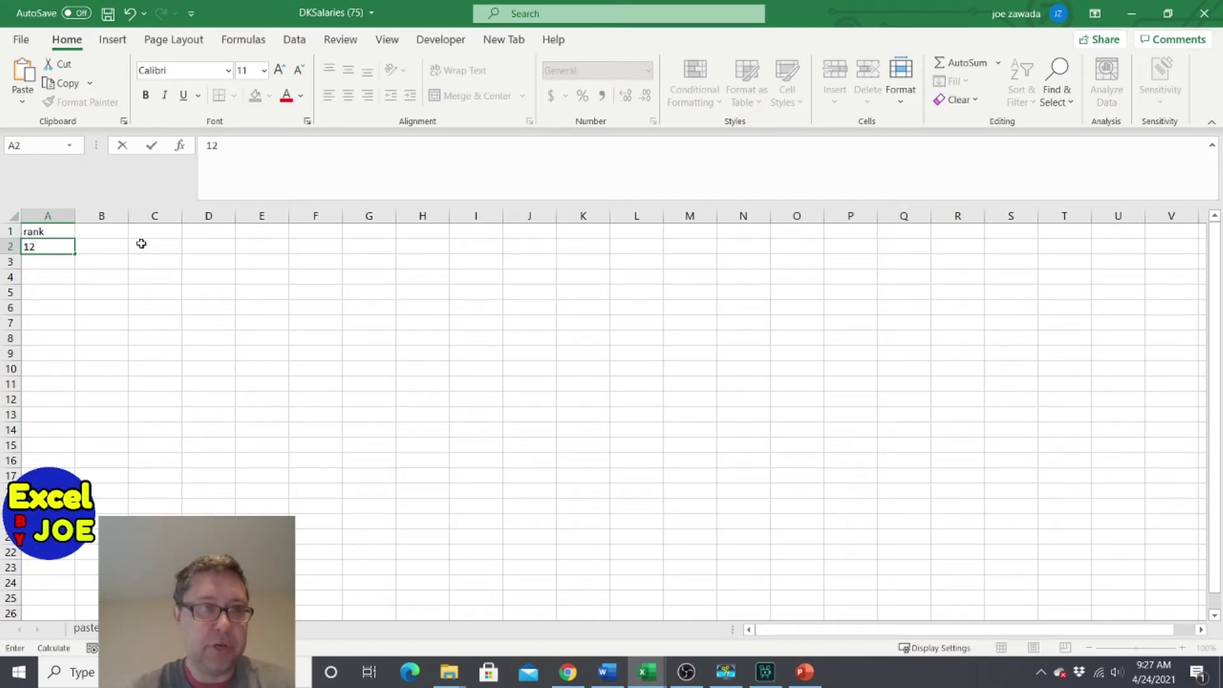
text(2)
key(ctrl+Return)
text(1)
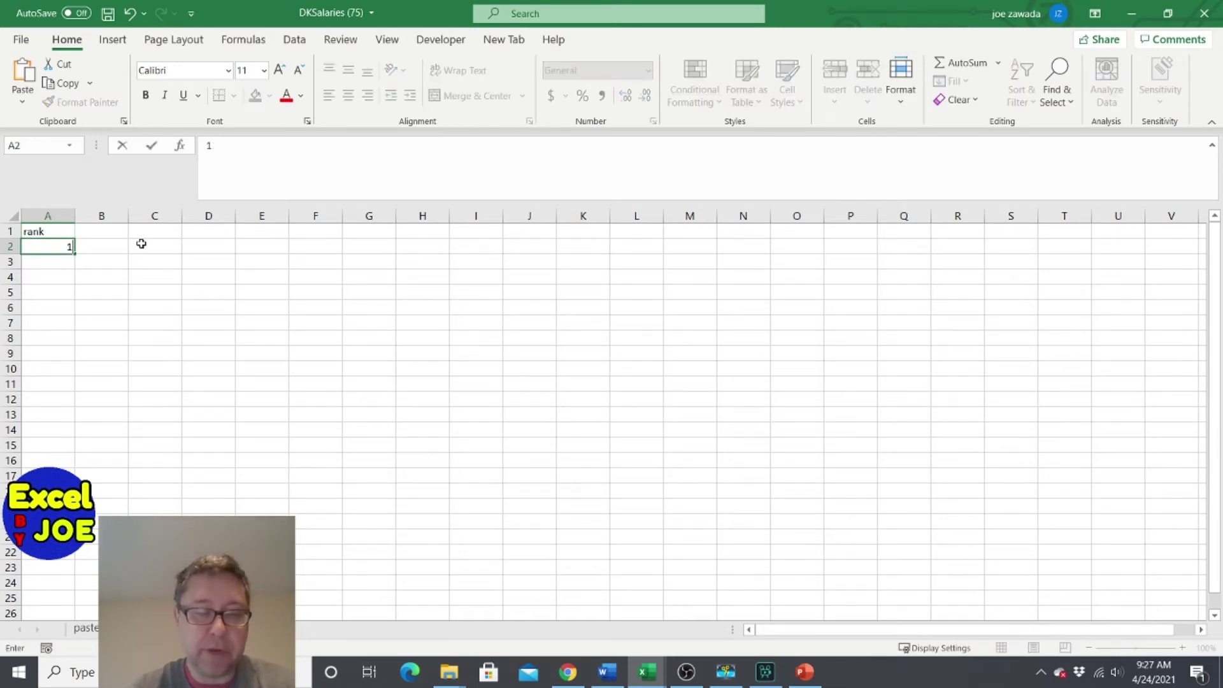
click(51, 248)
mouse_move(74, 253)
mouse_down()
mouse_move(67, 631)
mouse_move(77, 684)
mouse_move(83, 588)
mouse_move(80, 685)
mouse_up()
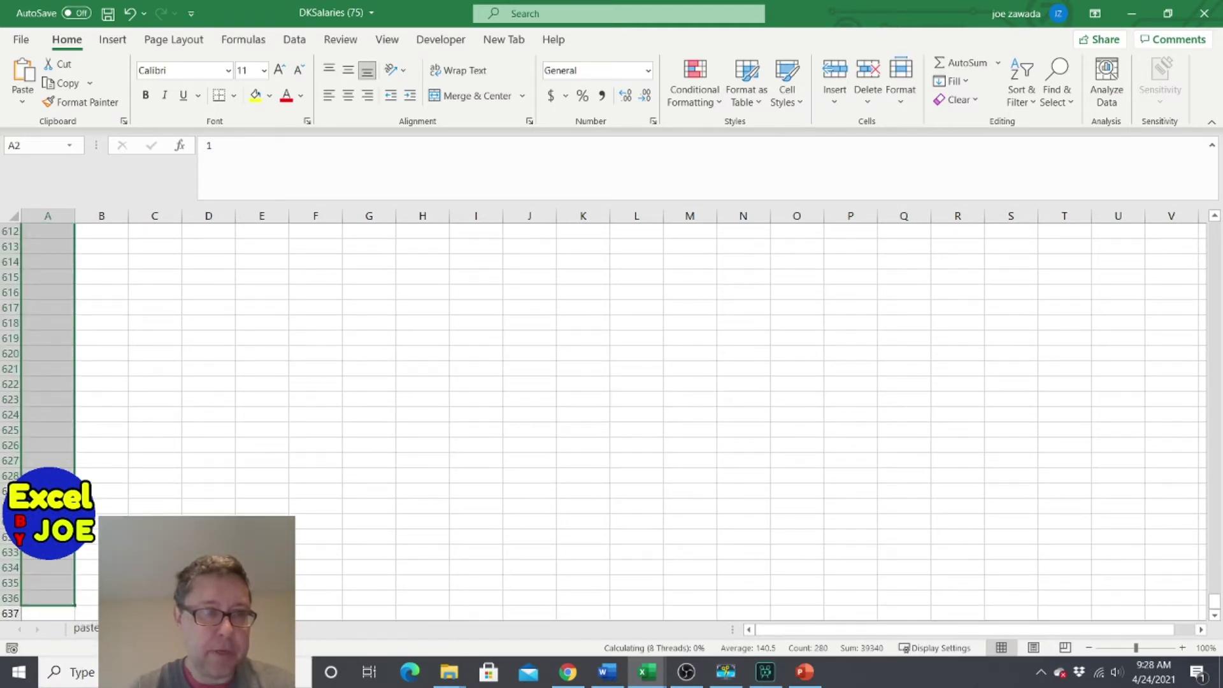
click(152, 513)
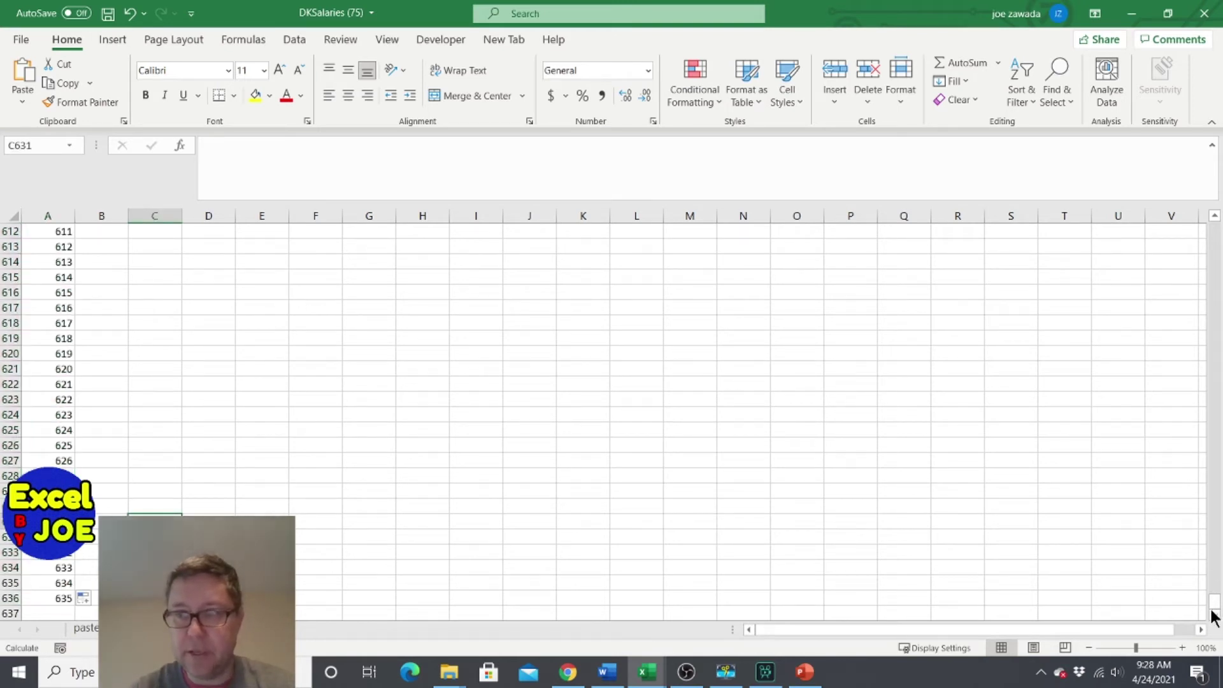
drag(1211, 611, 1200, 216)
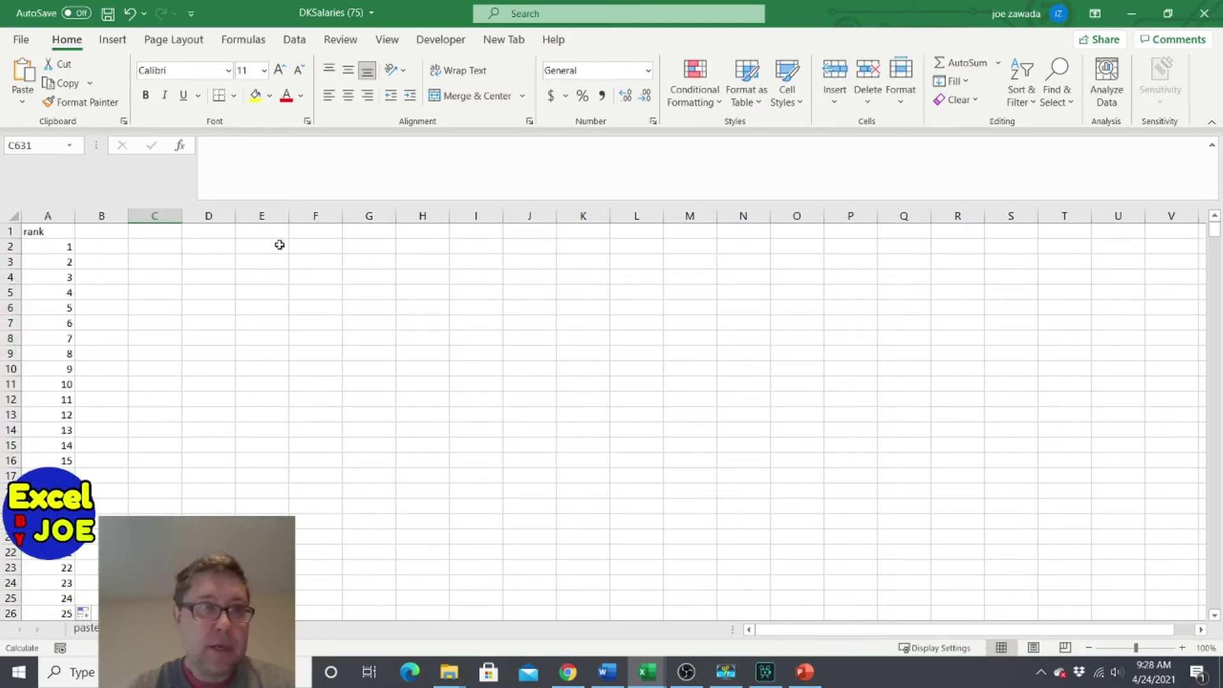
click(102, 232)
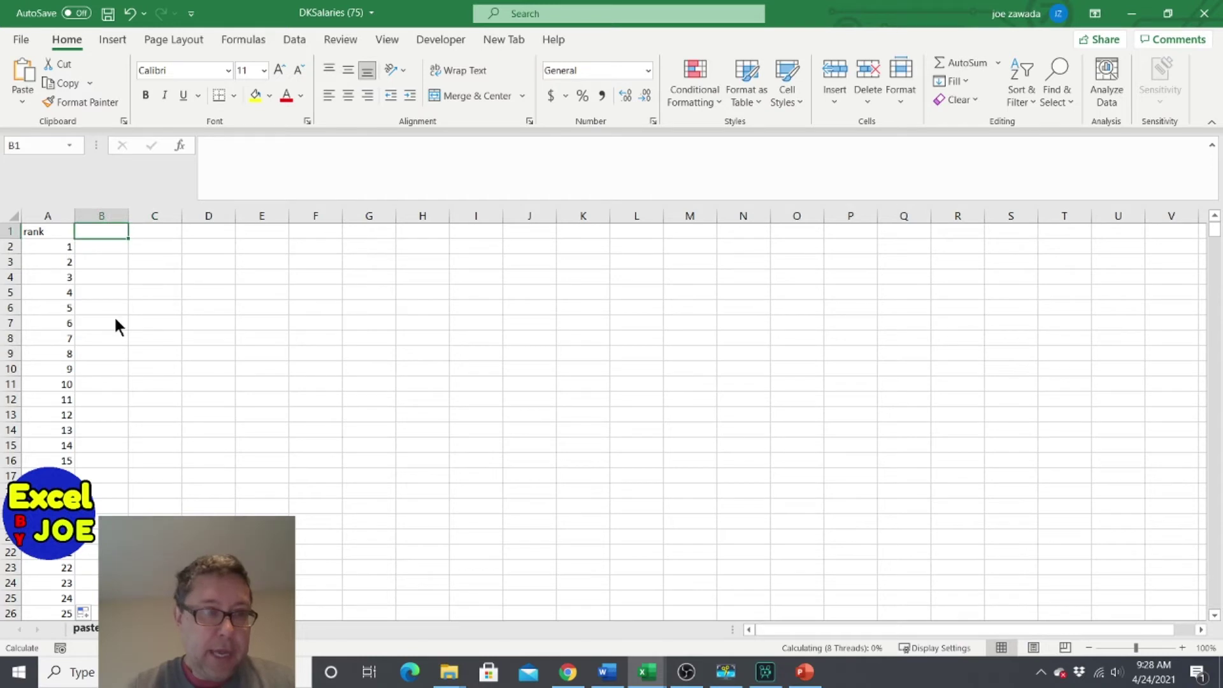
- Copy the paste sheet's headers Position through AvgPointsPerGame into B1:J1 and autofit columns B–J
key(ctrl+Page_Down)
drag(49, 233, 826, 221)
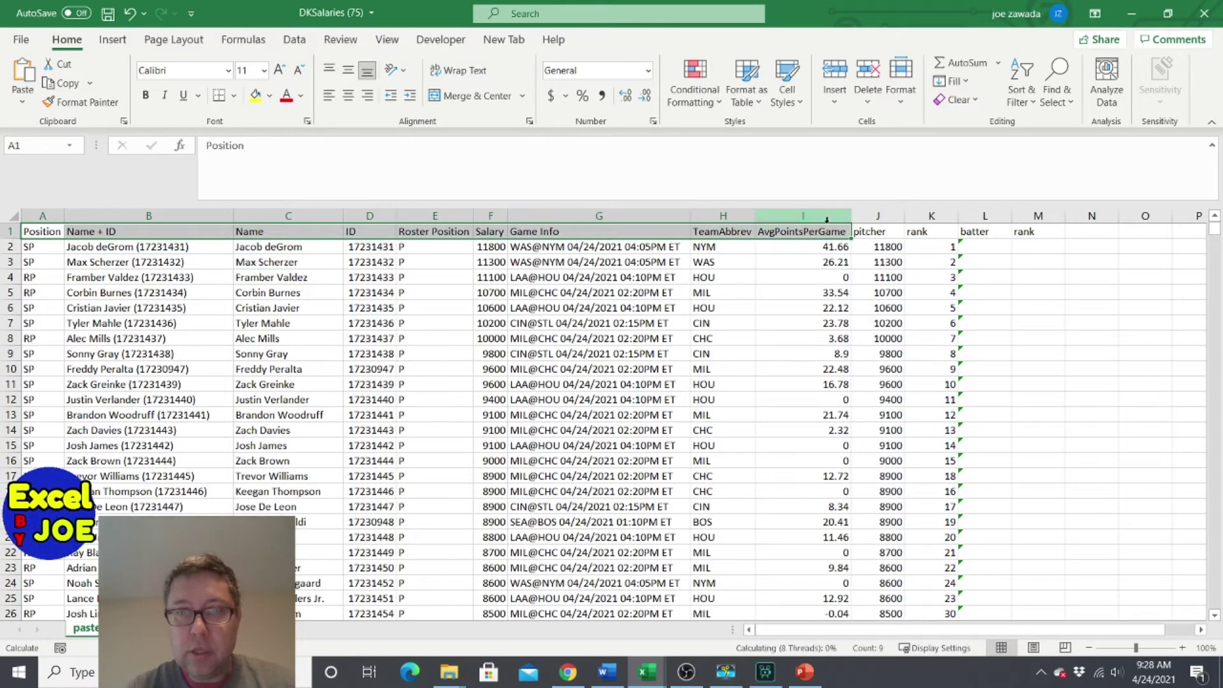
key(ctrl+c)
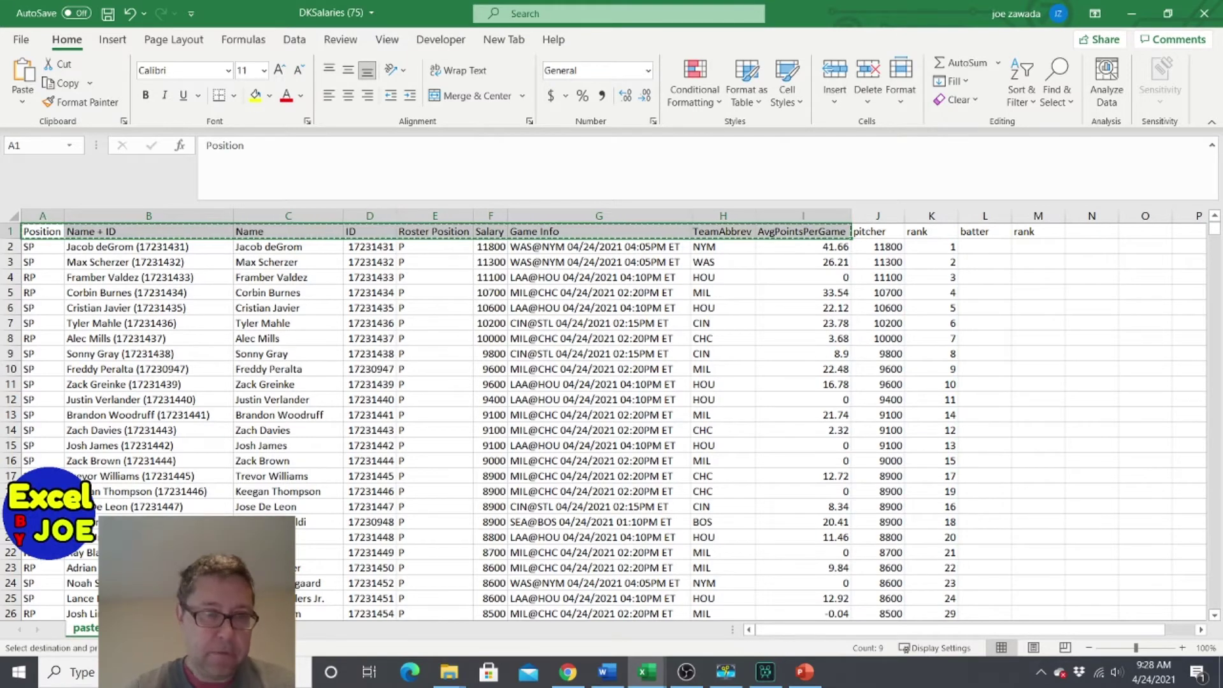
key(ctrl+Page_Up)
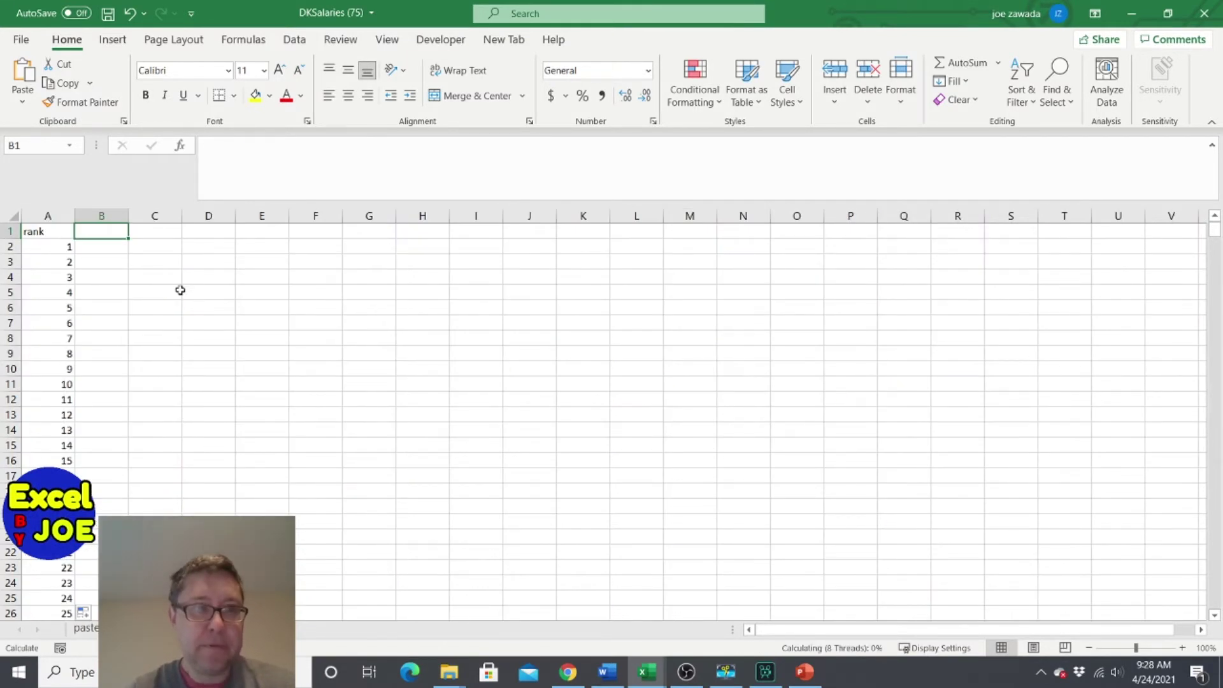
key(Return)
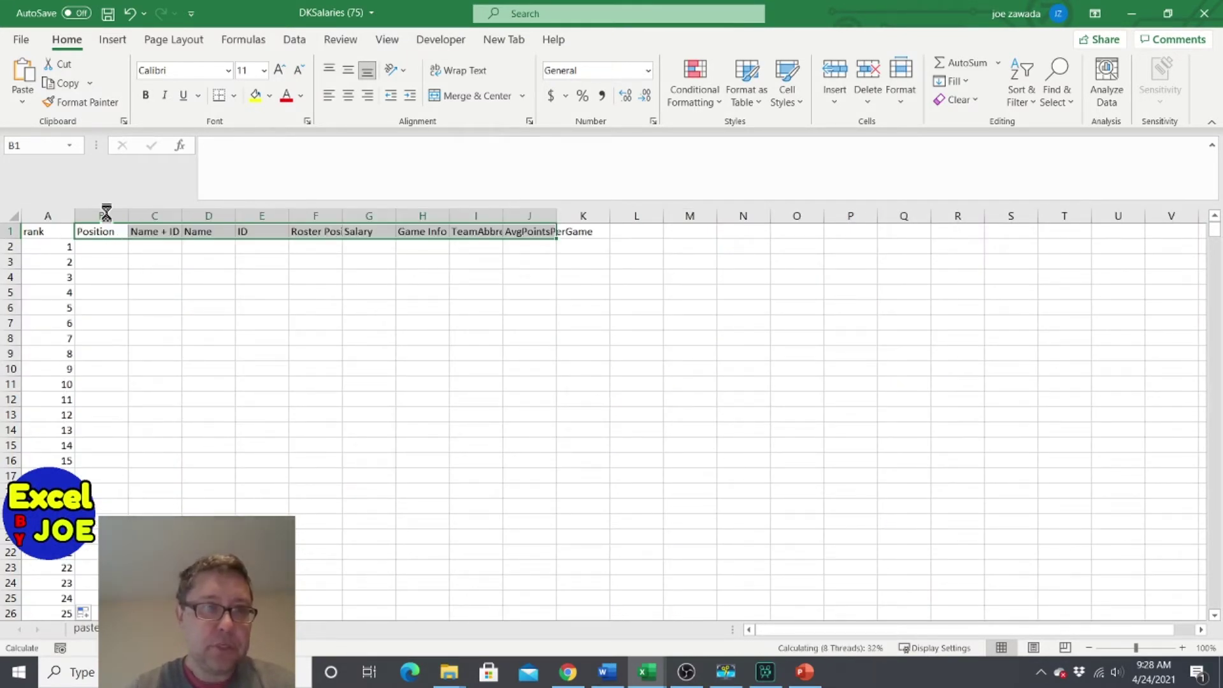
drag(106, 212, 502, 214)
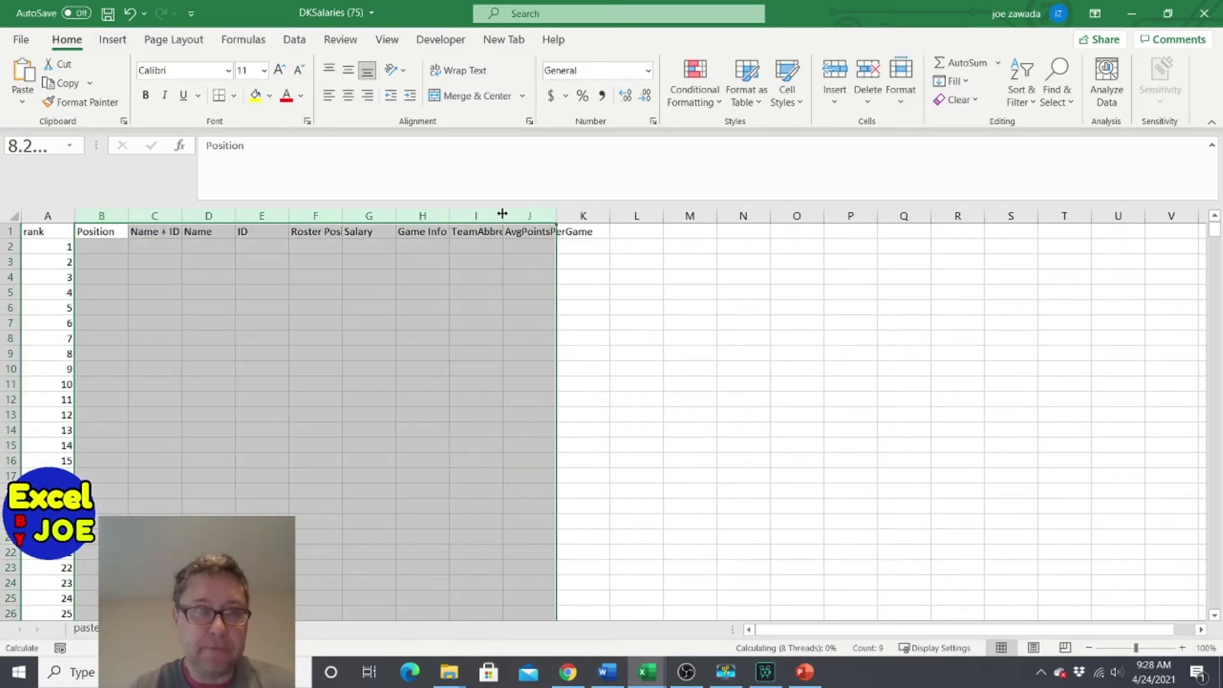
double_click(502, 213)
click(127, 306)
- Review the pitcher rank formulas in column K of the paste sheet and cancel the pending copy
click(86, 628)
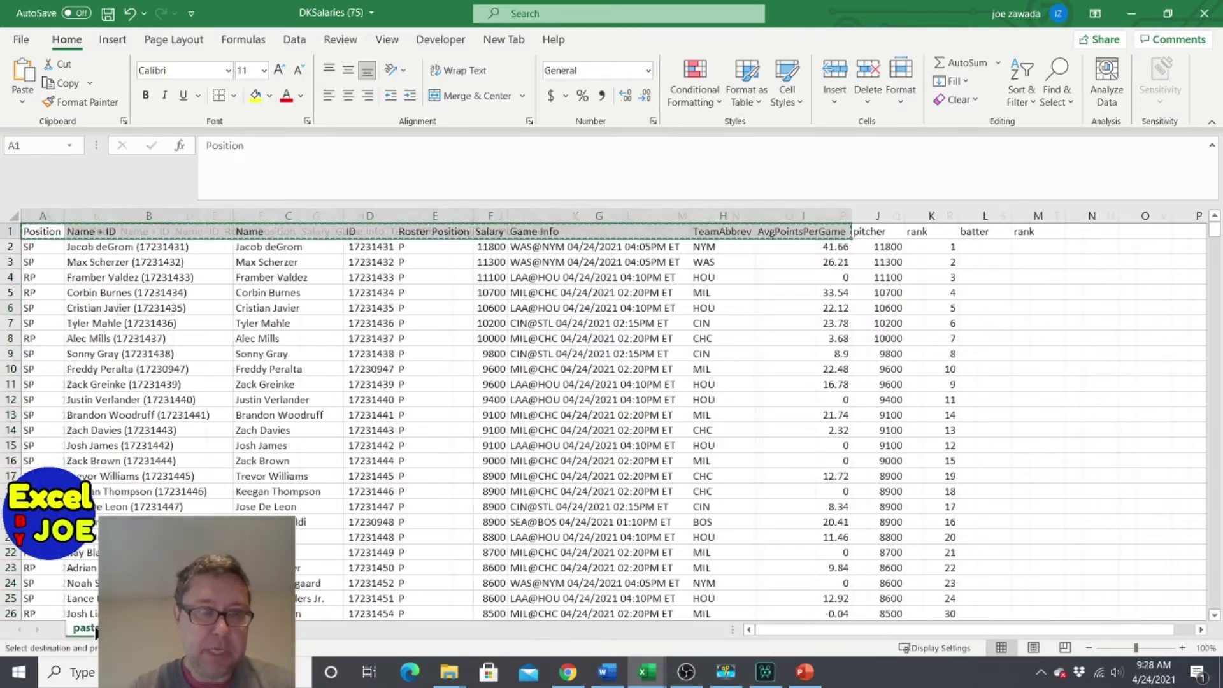
click(943, 306)
key(Down)
key(Down)
click(933, 280)
click(933, 247)
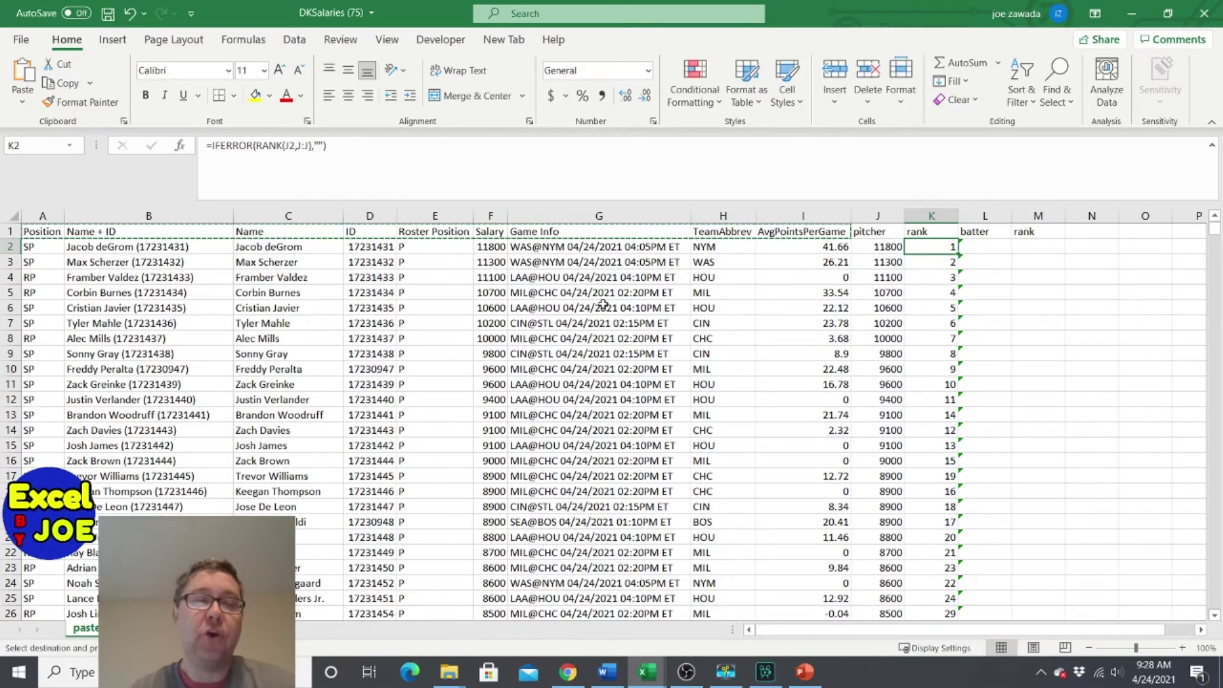
key(Escape)
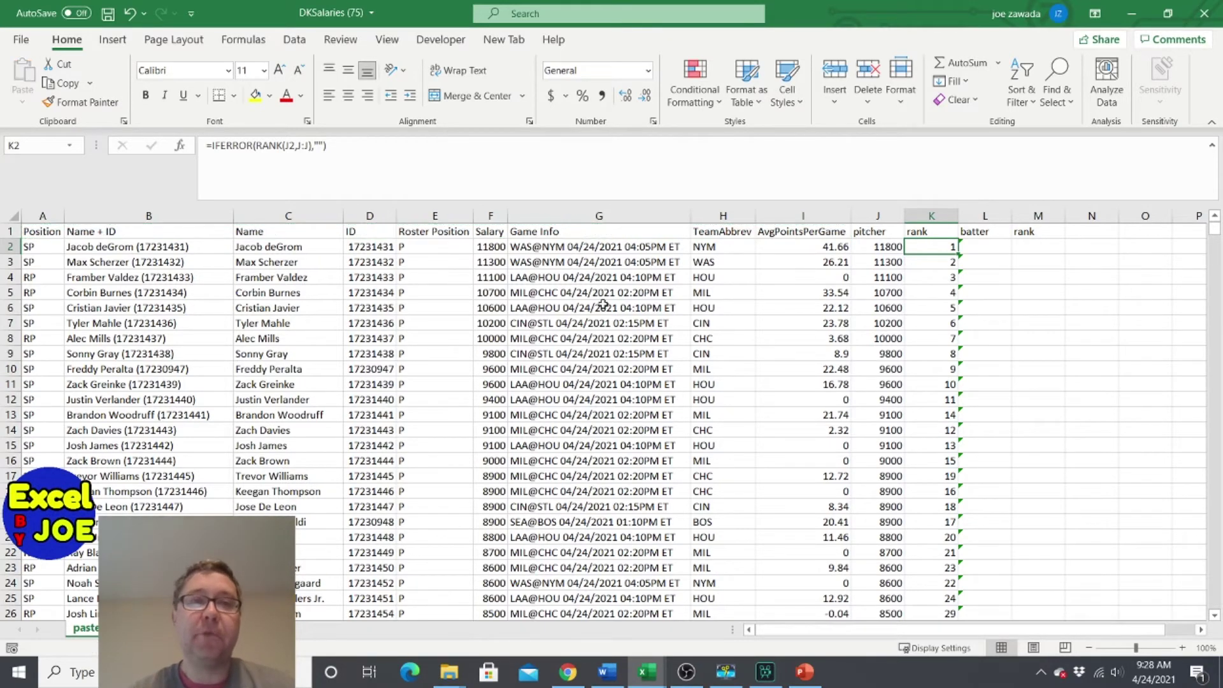
- Review the batter rank formulas in column M, starting at M2, then return to the rank sheet
click(1029, 322)
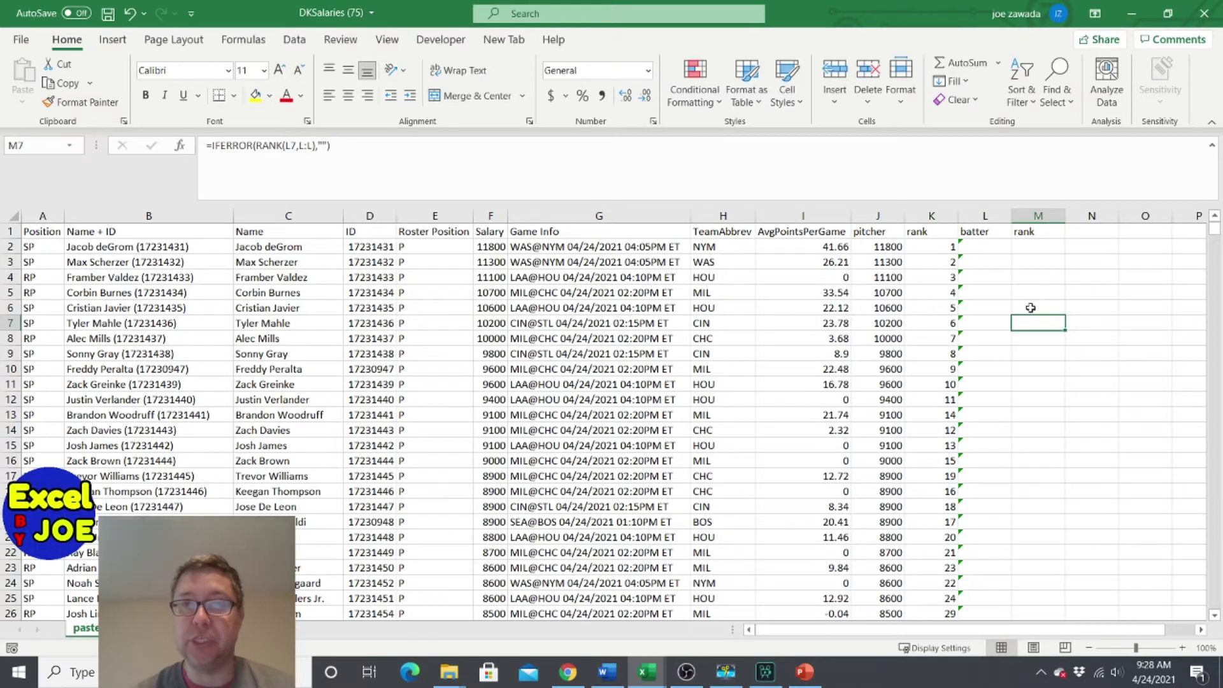
click(1039, 247)
click(1036, 292)
click(1034, 246)
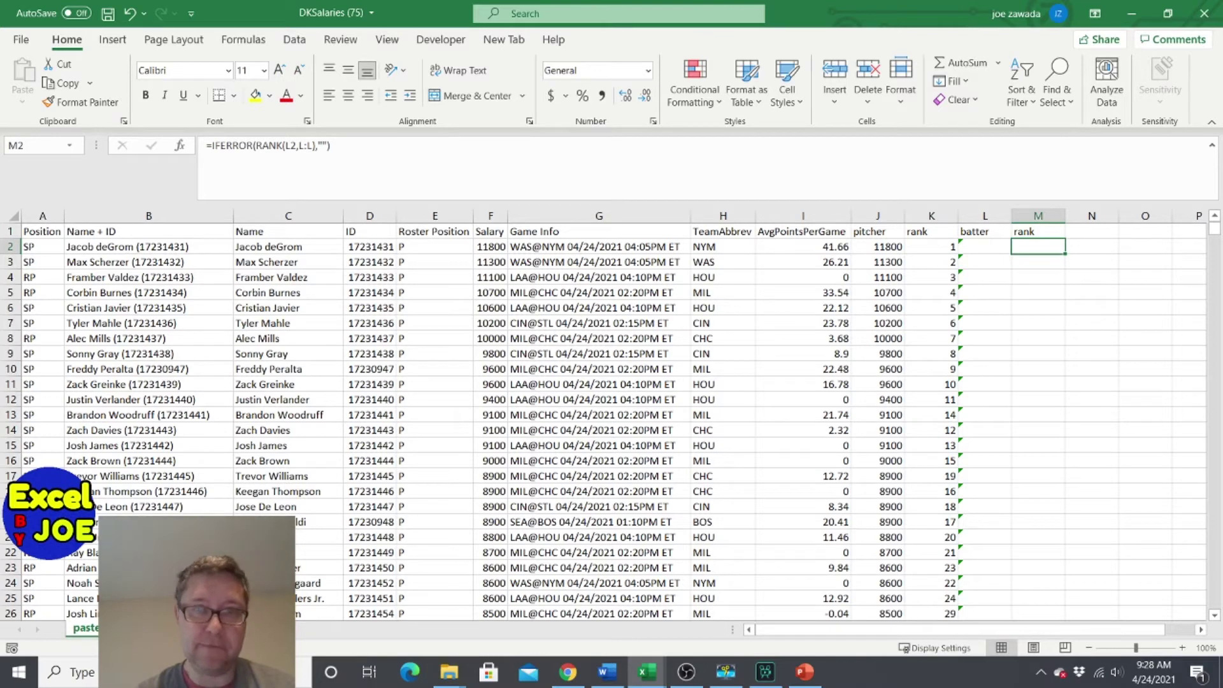
key(ctrl+Page_Down)
- Enter =XLOOKUP(A2,paste!M:M,paste!A:A) in B2, returning OF for the rank-1 batter
click(97, 246)
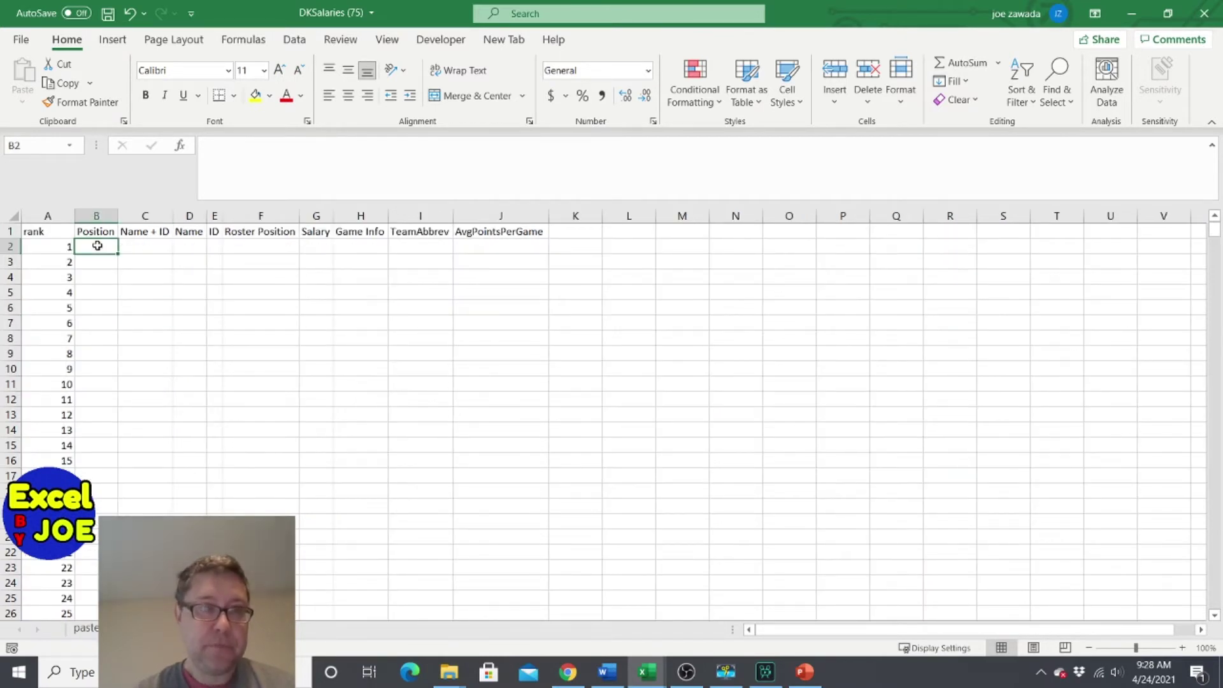
text(=)
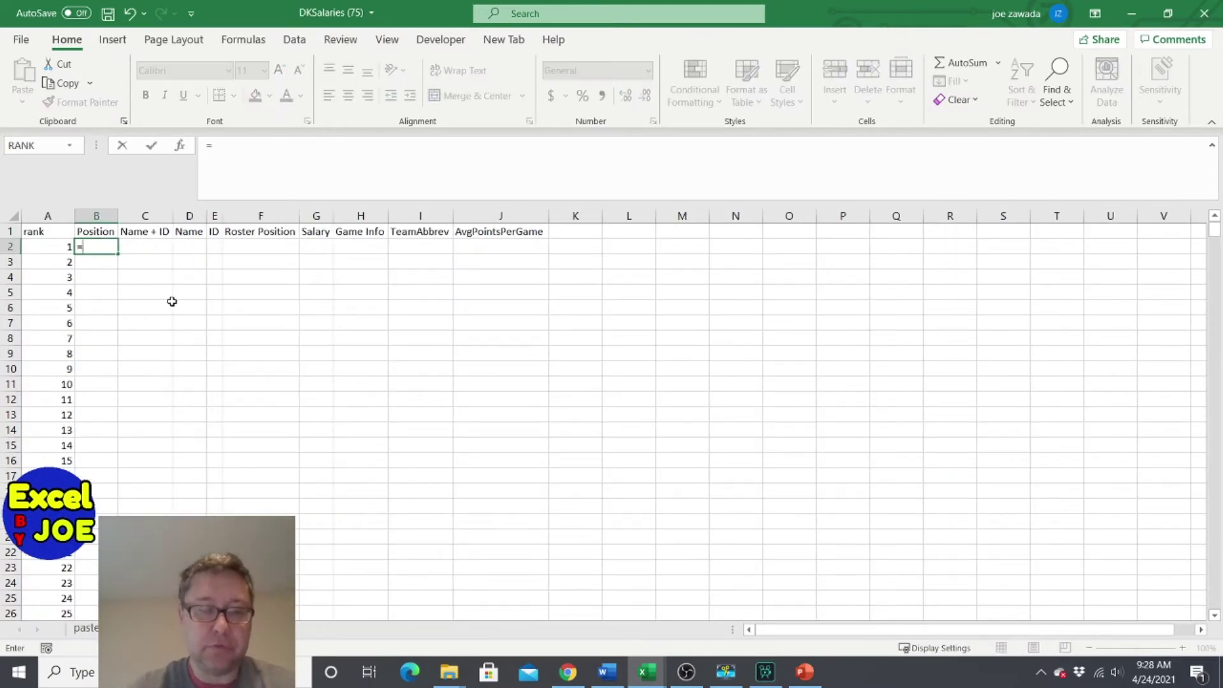
text(xlook)
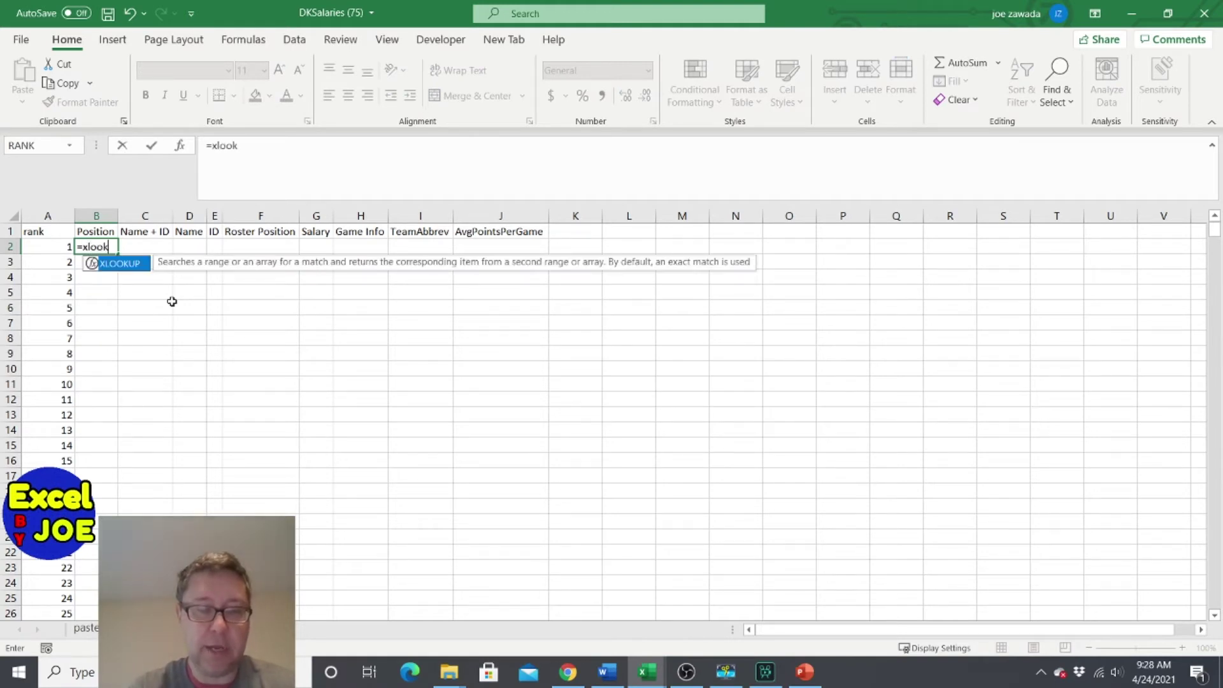
text(up()
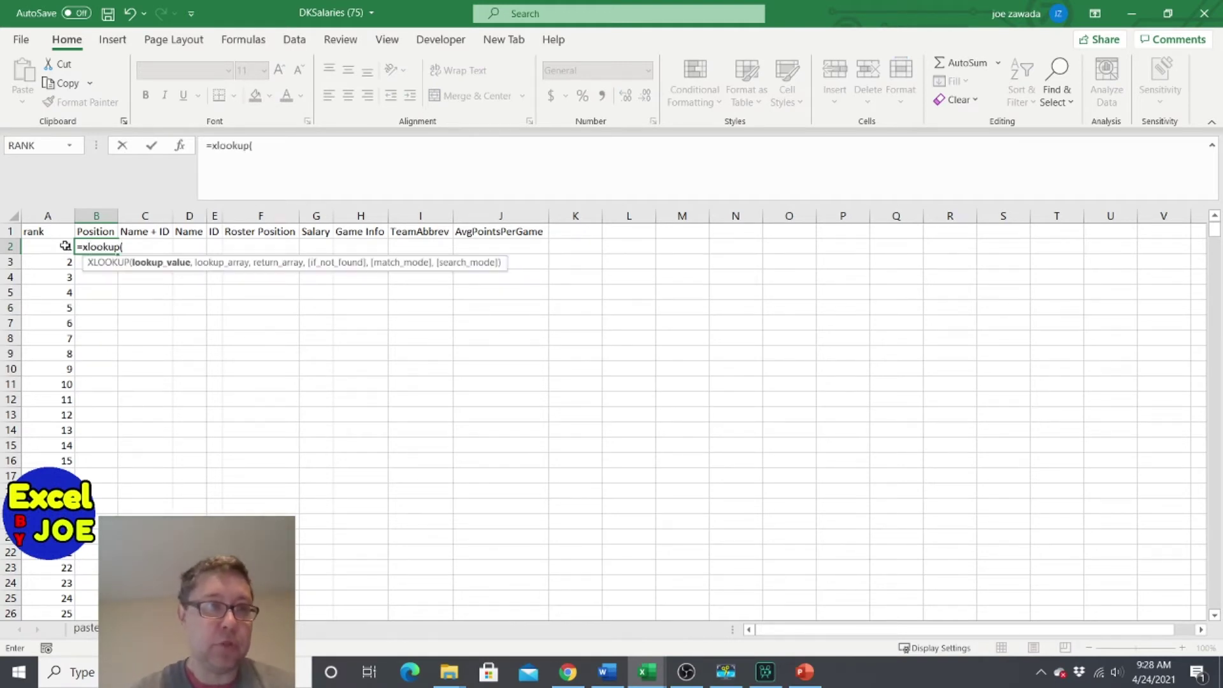
click(53, 246)
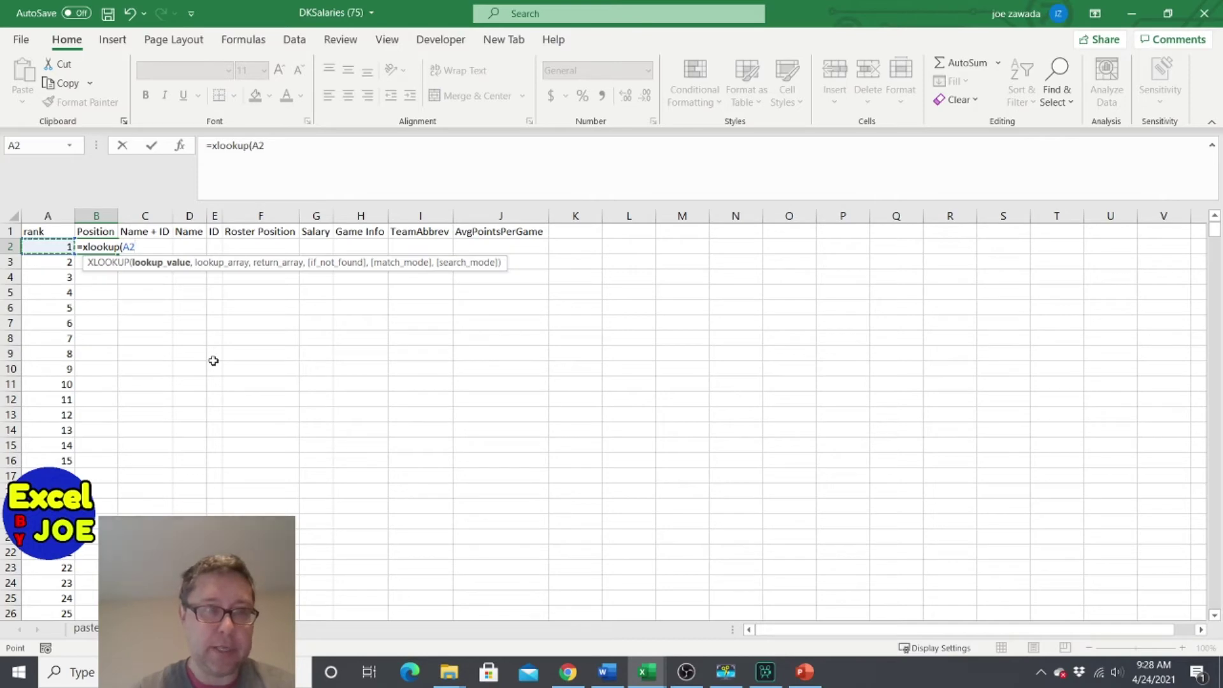
text(,)
click(89, 632)
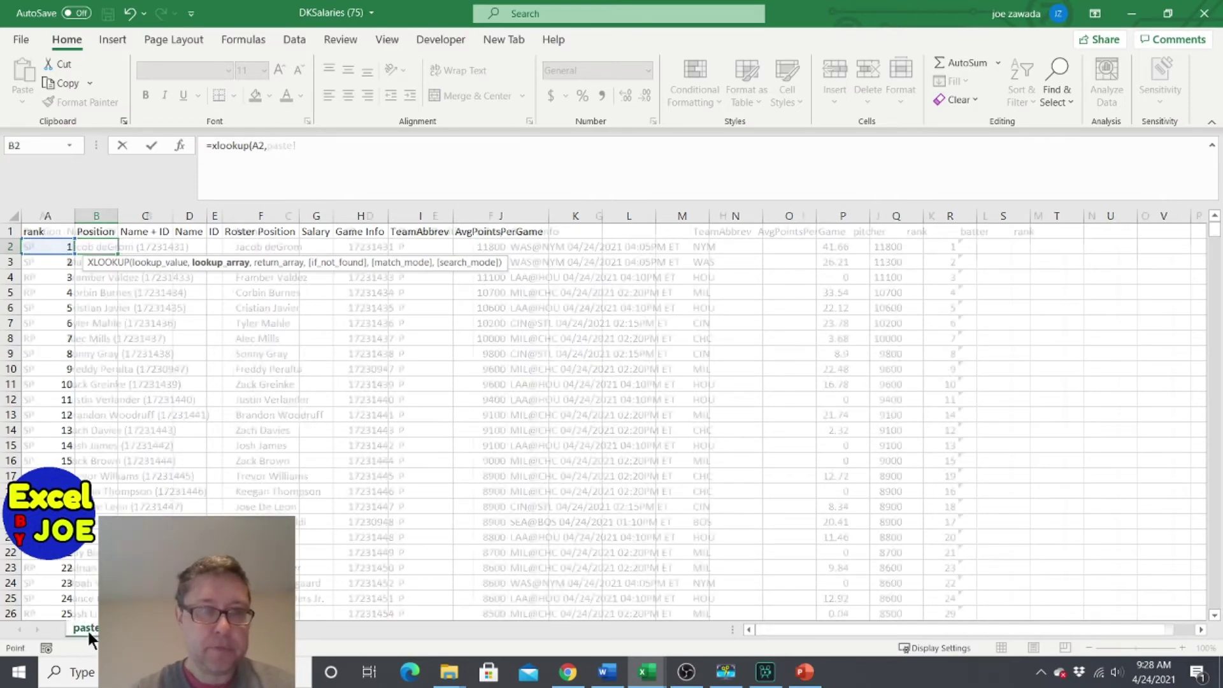
click(1039, 215)
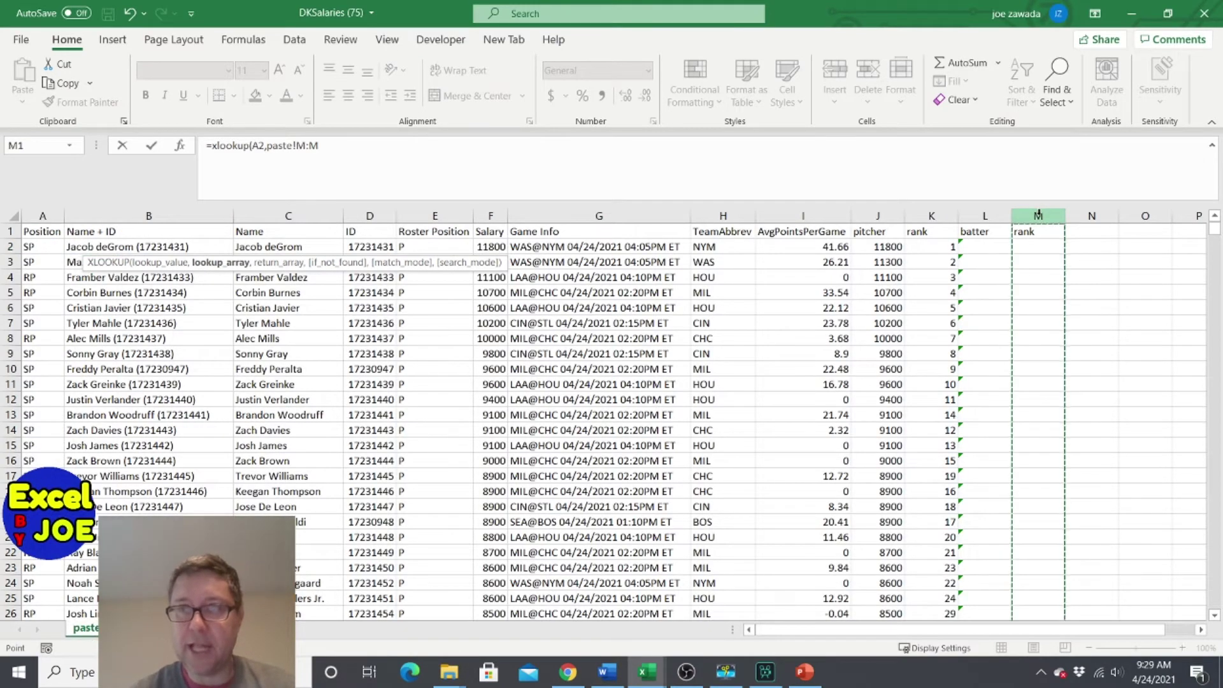
text(,)
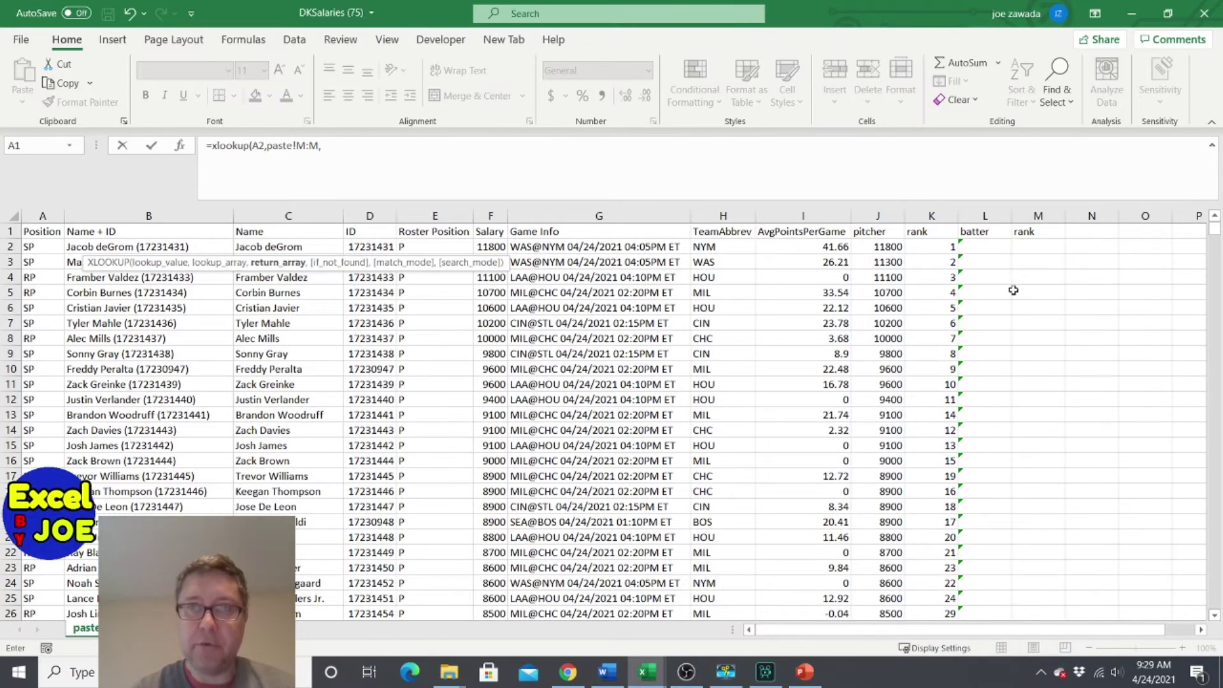
click(42, 216)
key(Return)
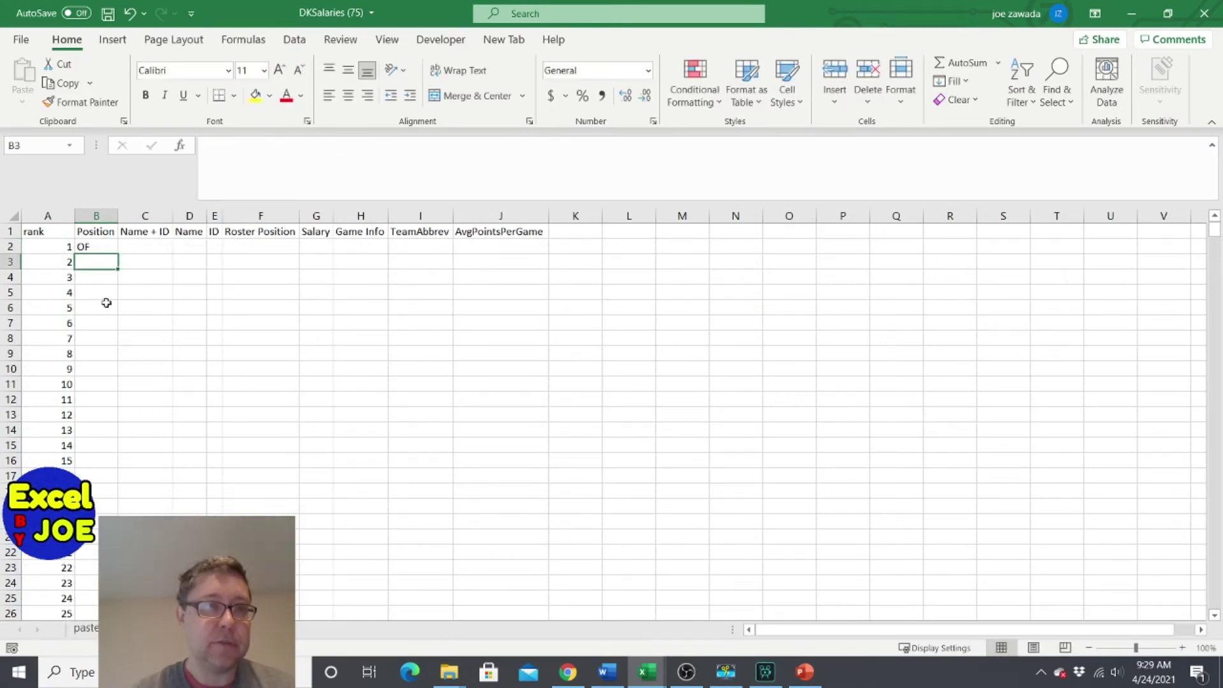
- Try wrapping B2's lookup in an IF on A2, then abandon that edit
click(92, 248)
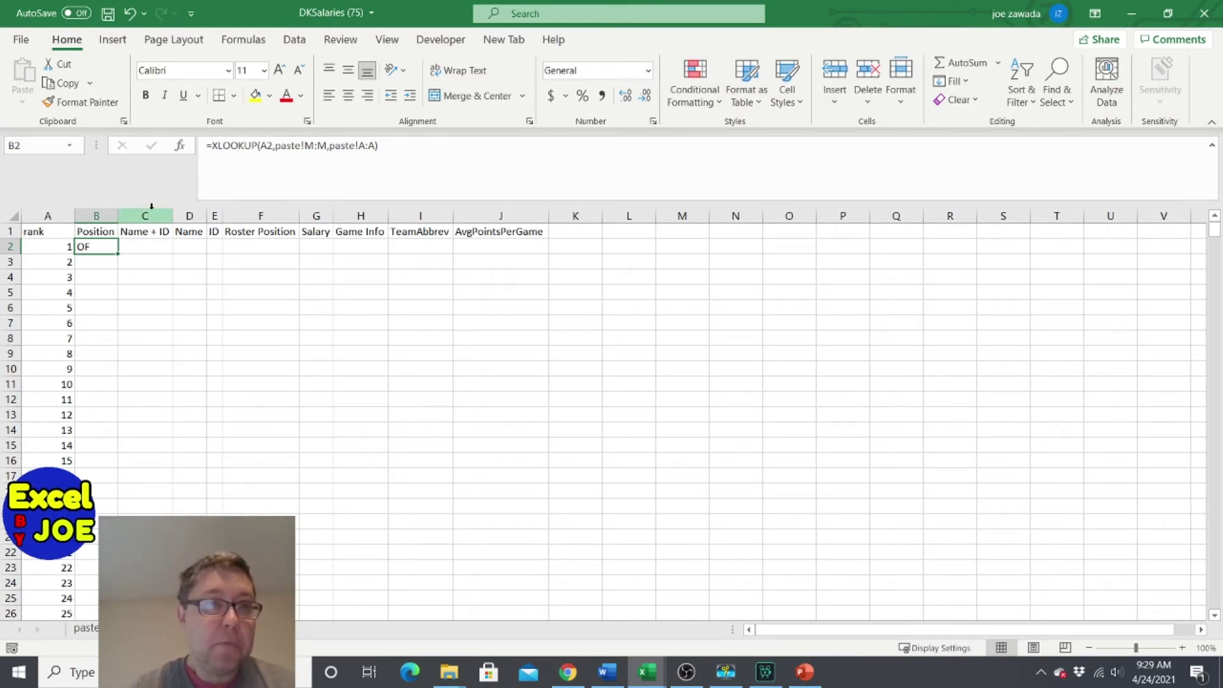
click(213, 146)
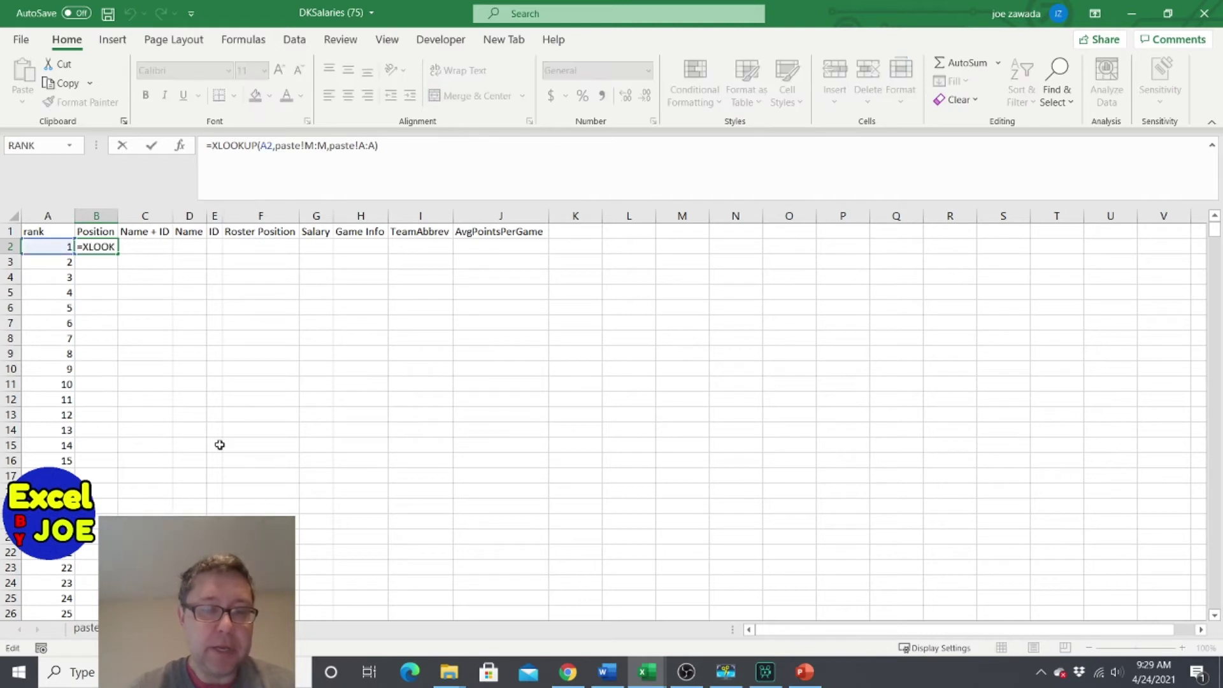
text(if)
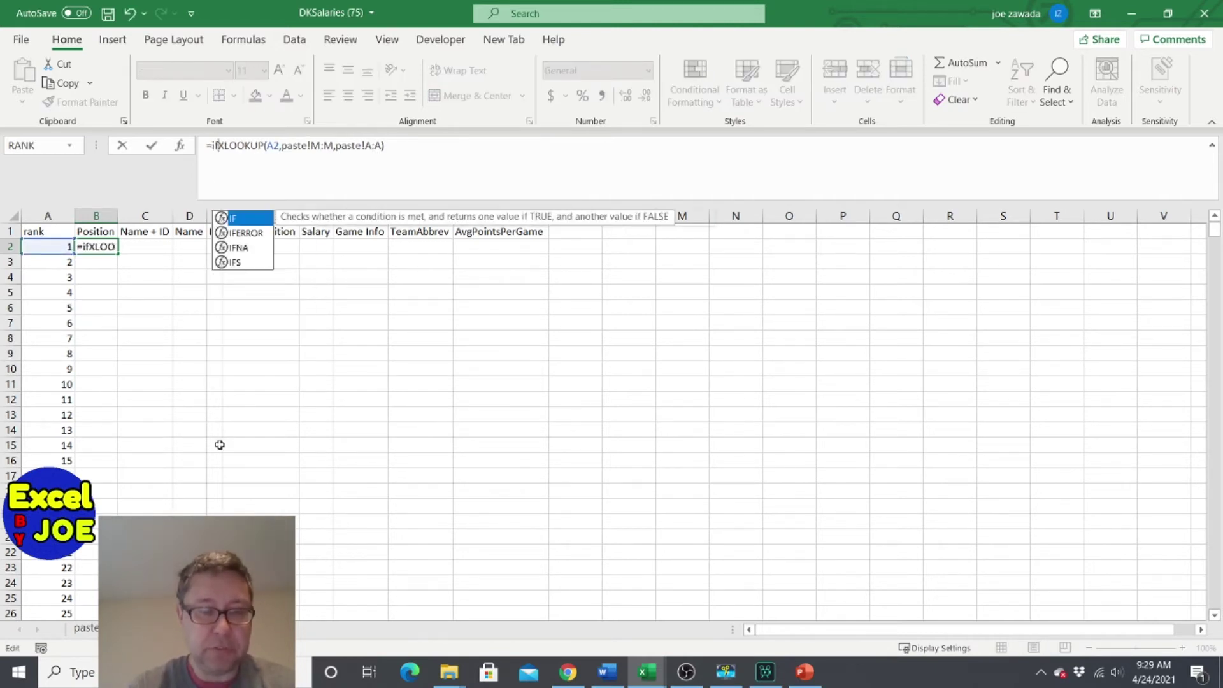
text(()
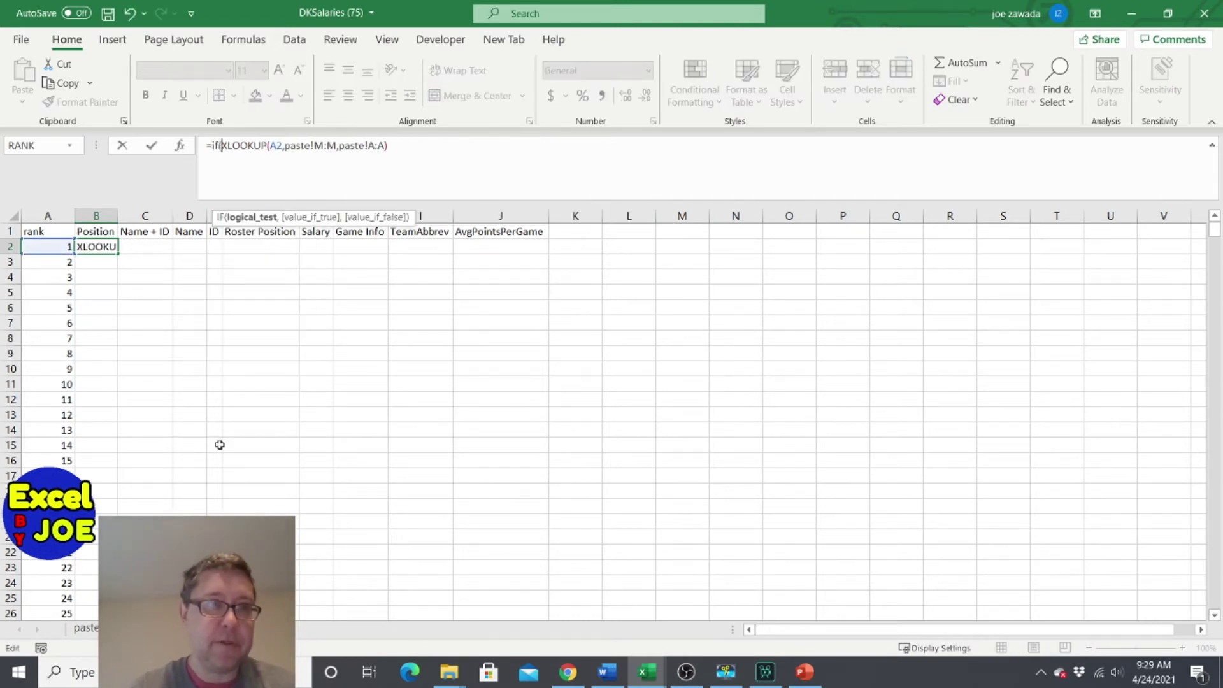
click(46, 248)
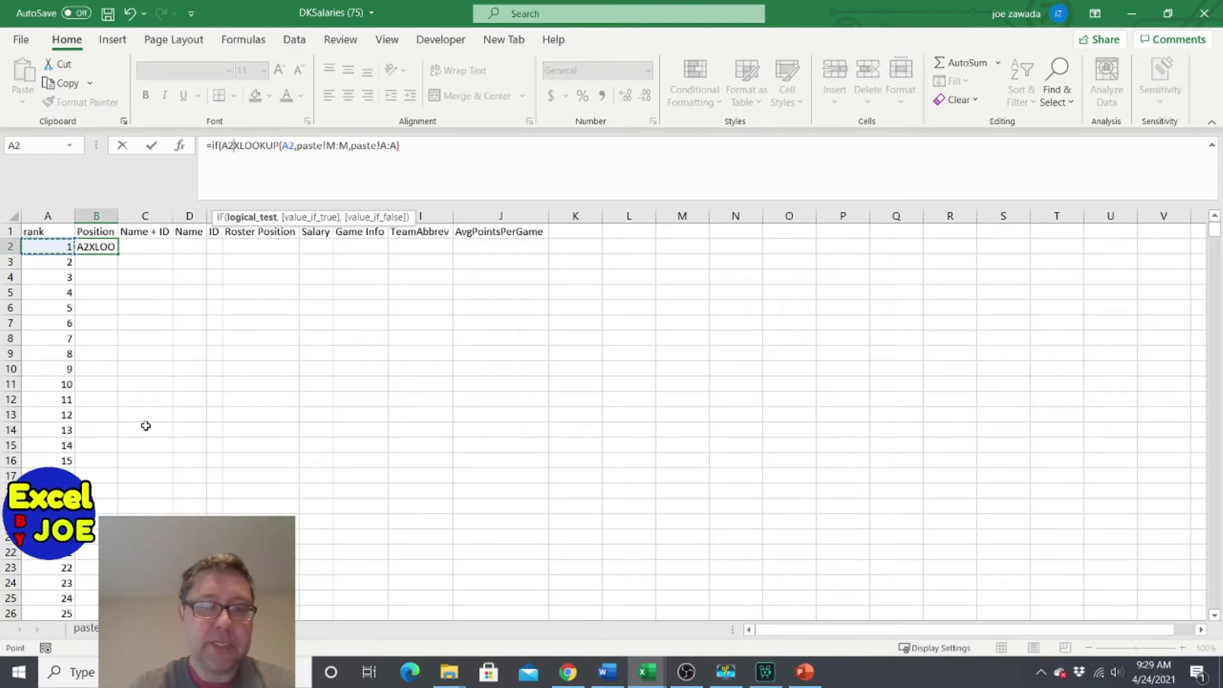
key(BackSpace)
key(BackSpace)
key(BackSpace)
key(BackSpace)
key(BackSpace)
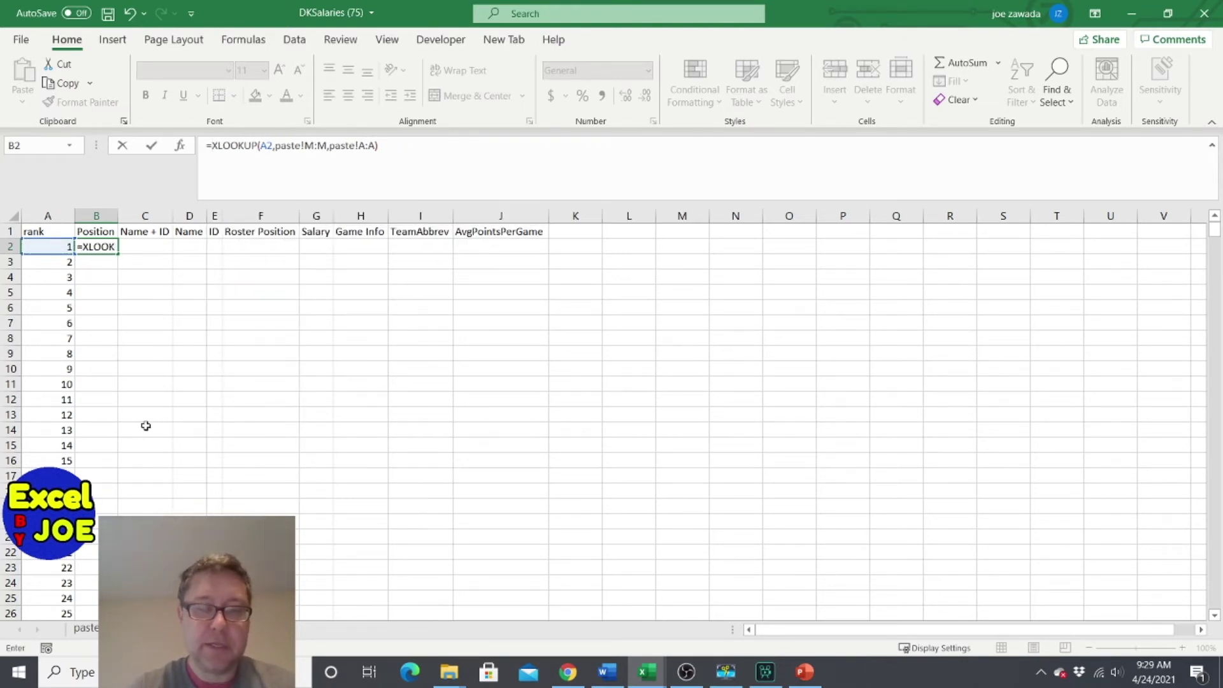
key(Return)
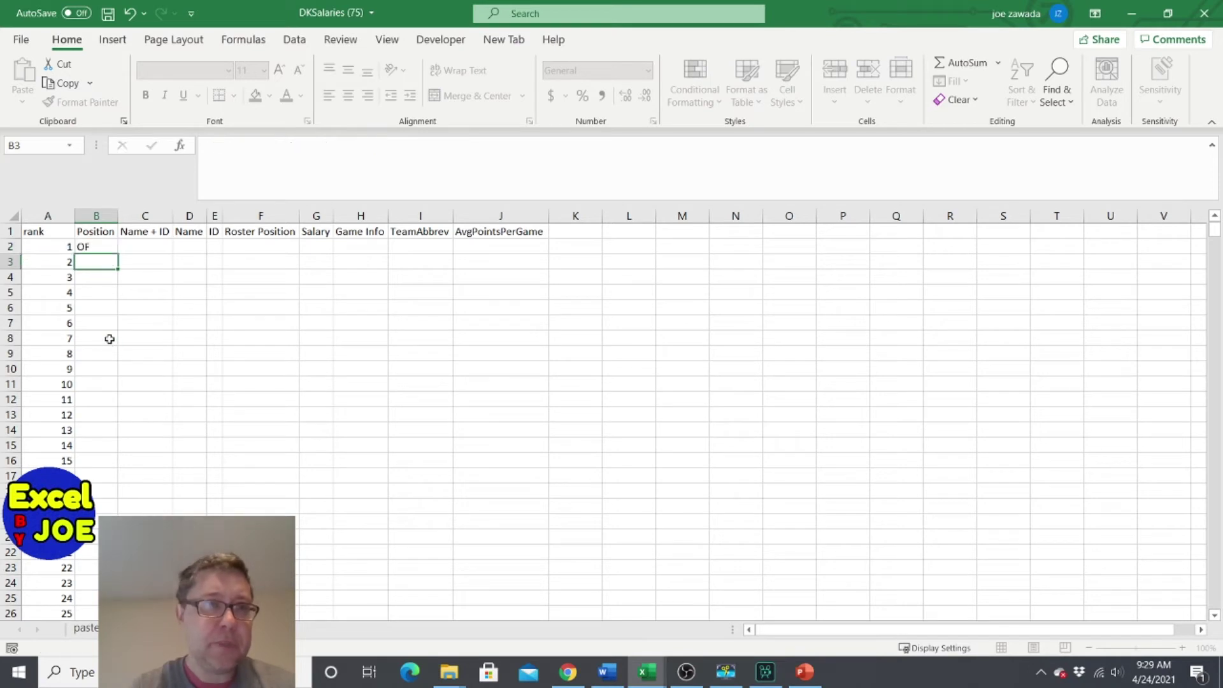
- Lock B2's references to $A2 and paste!$M:$M and commit the XLOOKUP
click(96, 248)
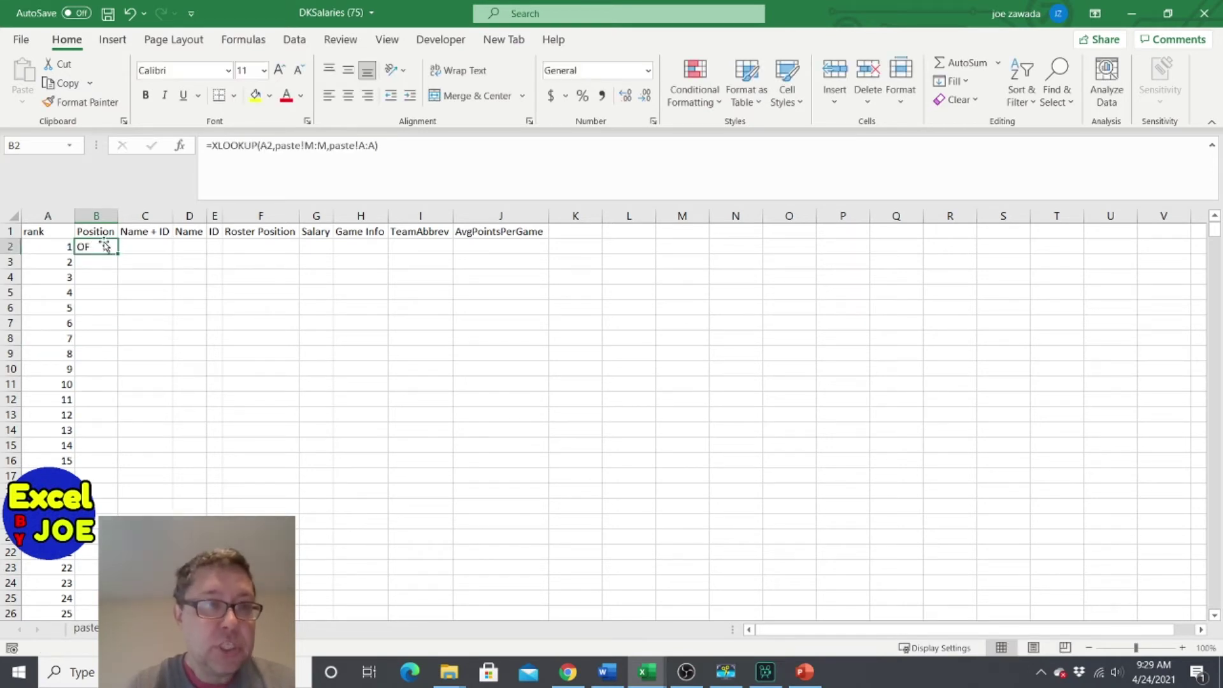
click(258, 145)
text($)
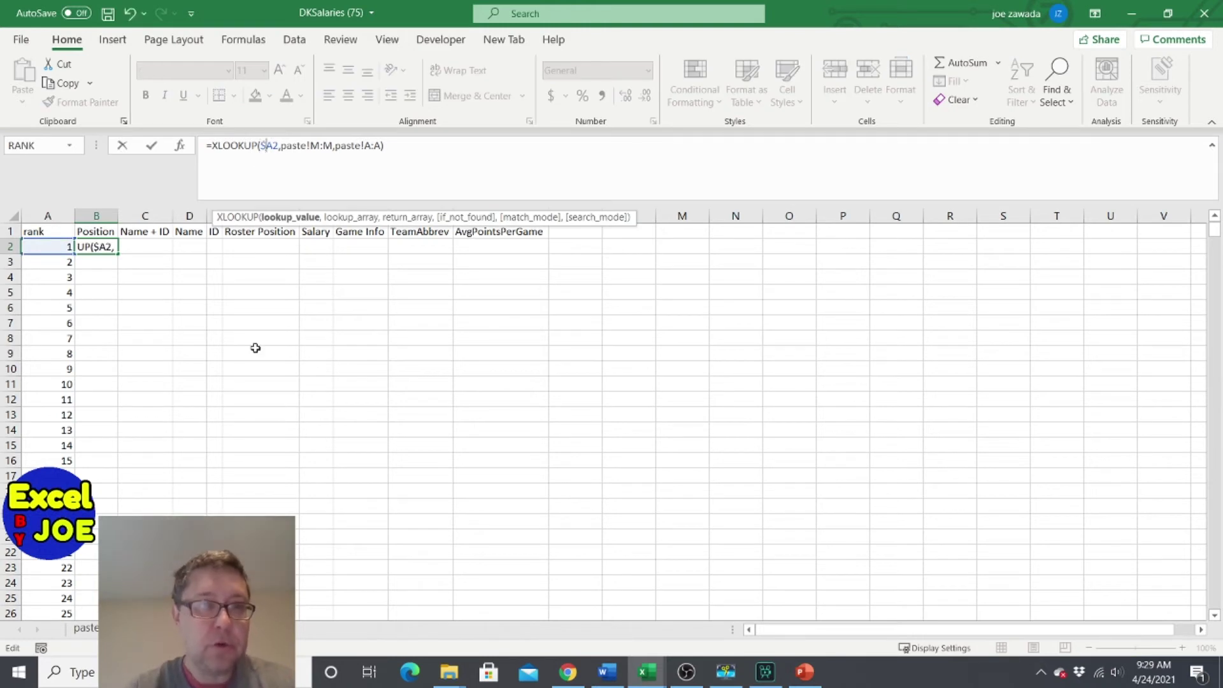
click(309, 146)
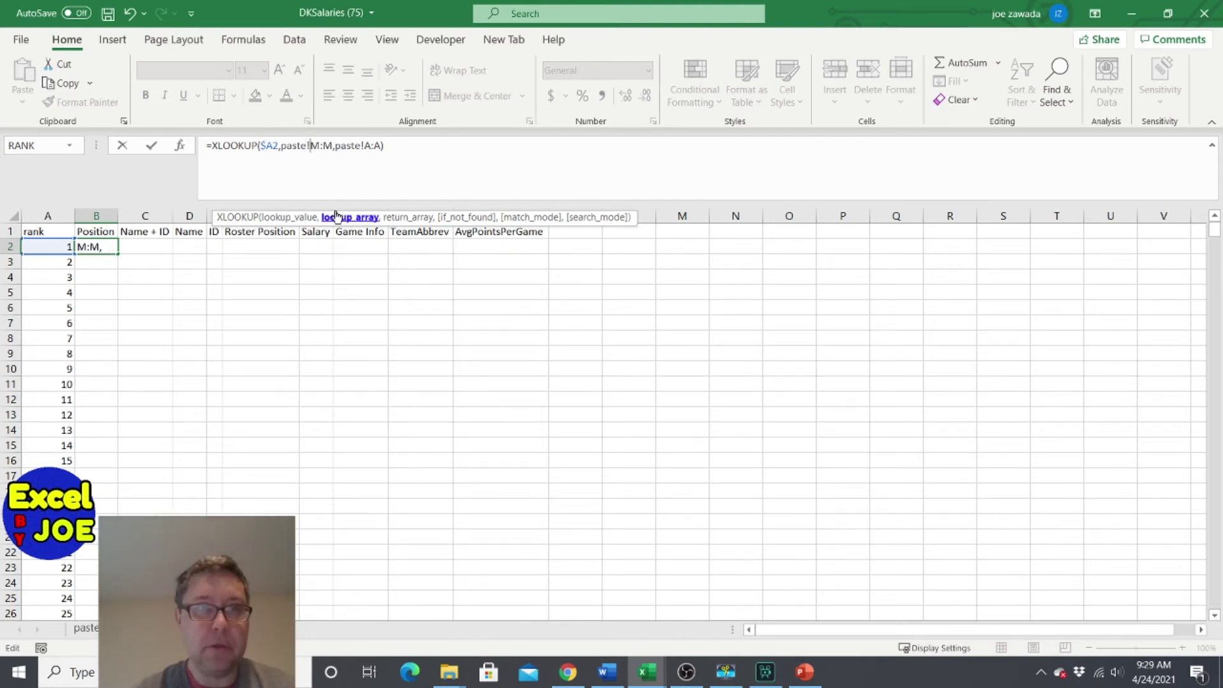
text($M:$)
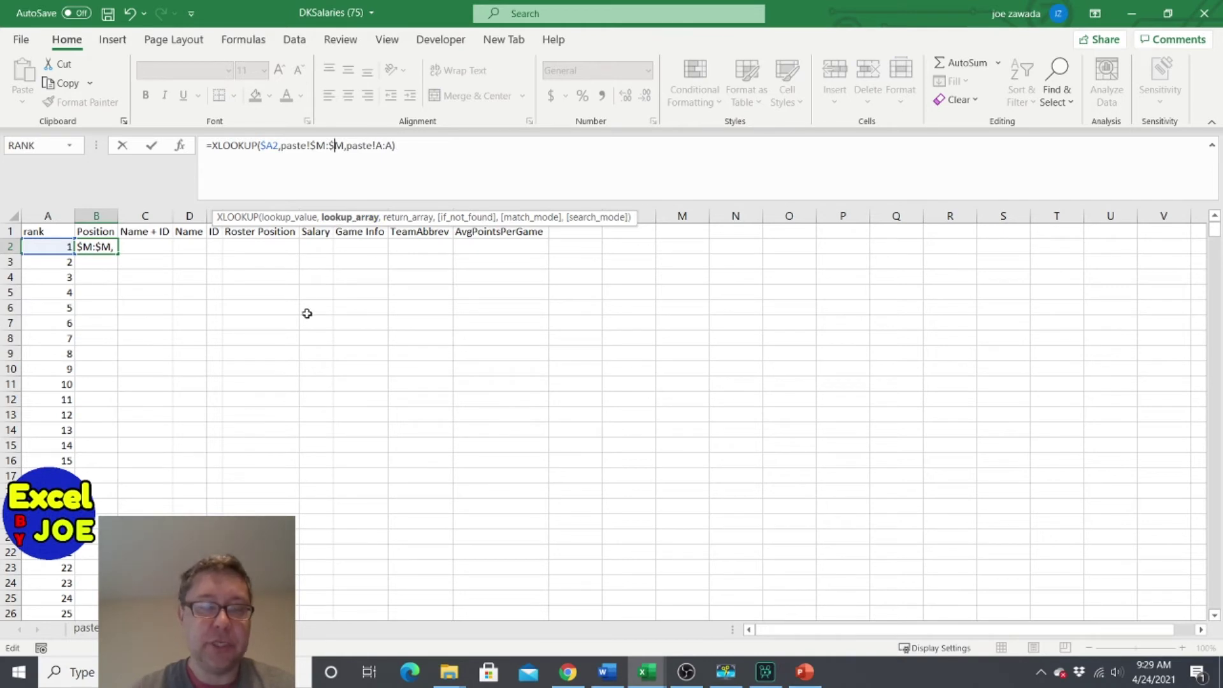
key(Return)
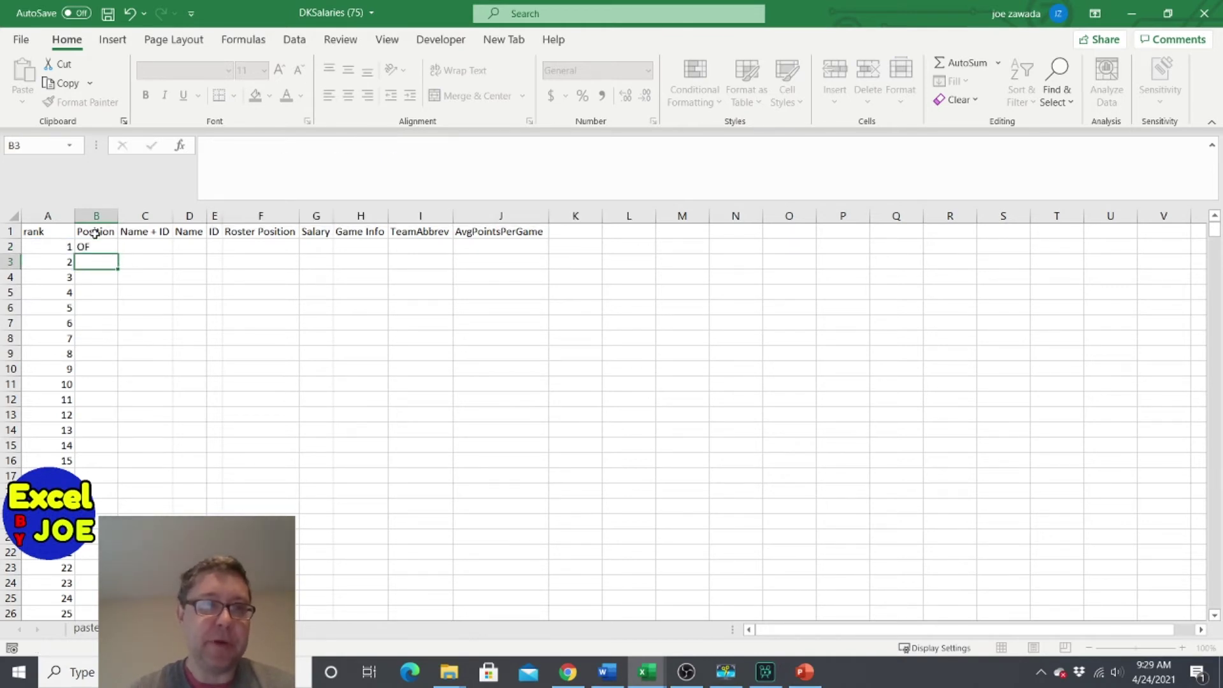
click(109, 253)
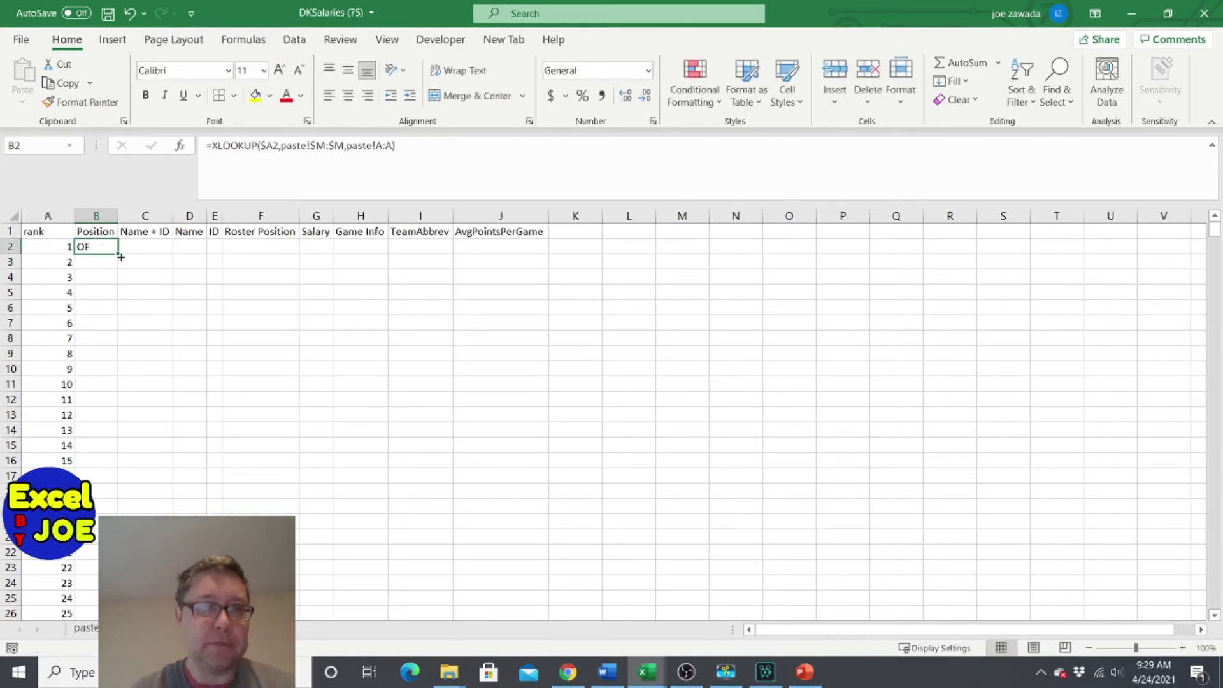
- Copy B2's XLOOKUP across to J2 and autofit columns B–J
drag(121, 257, 509, 266)
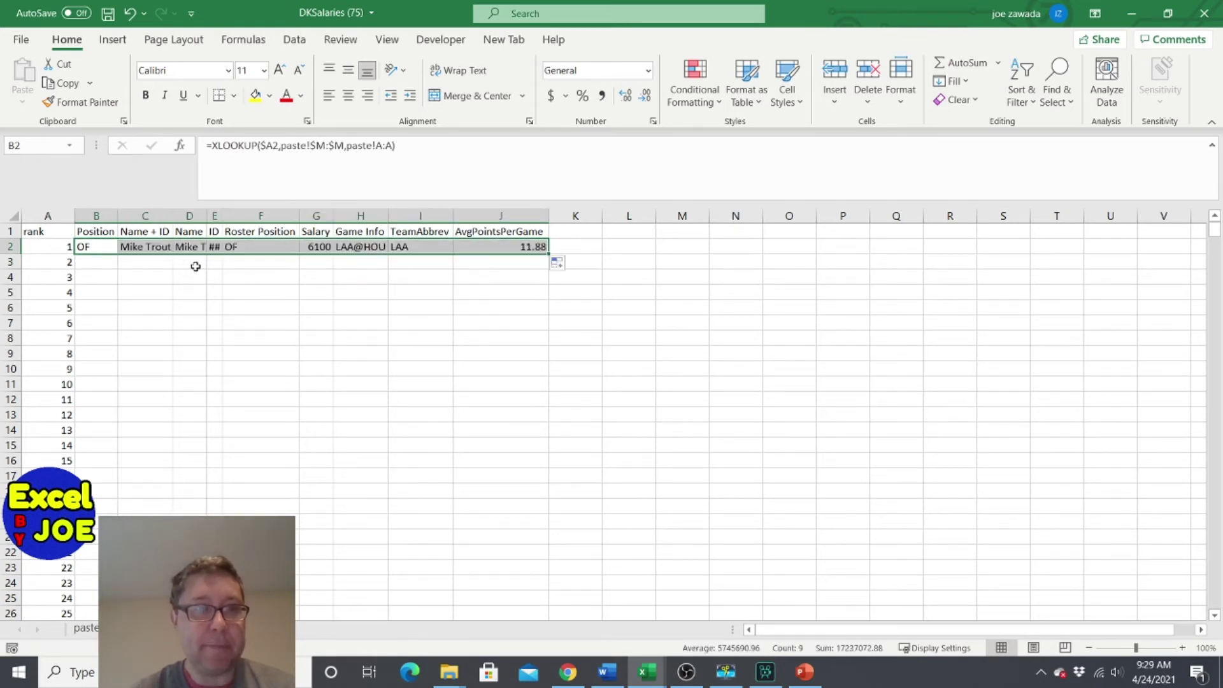
drag(96, 216, 510, 217)
double_click(453, 216)
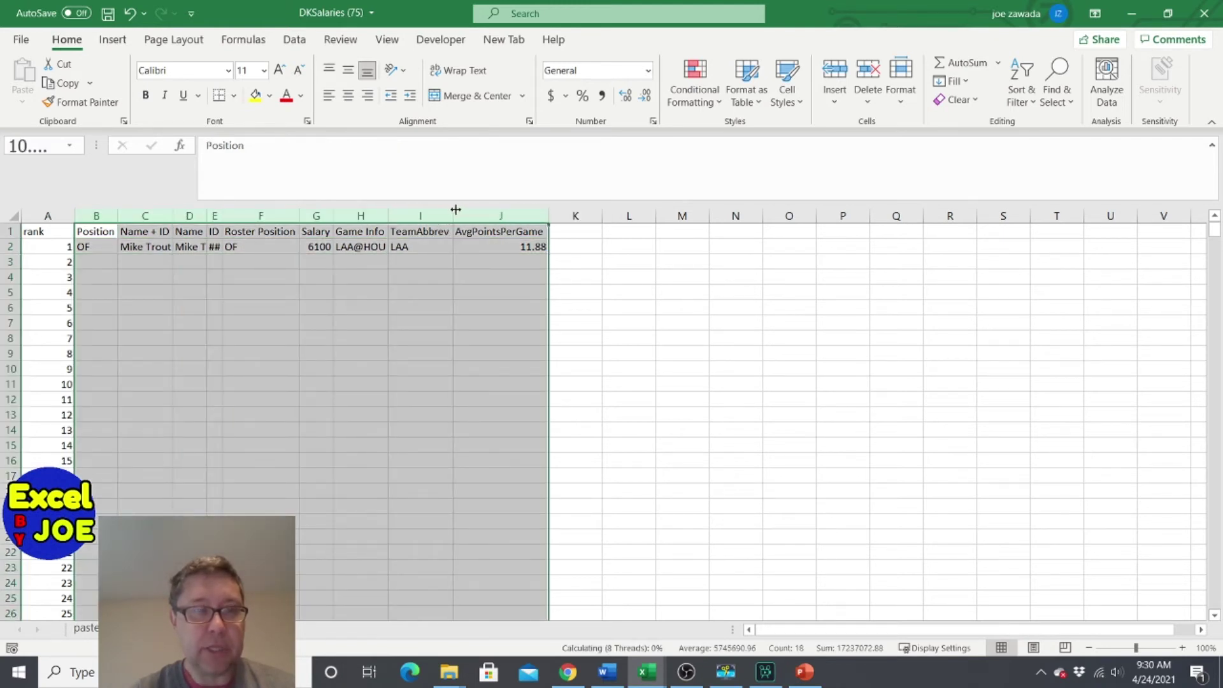
click(176, 268)
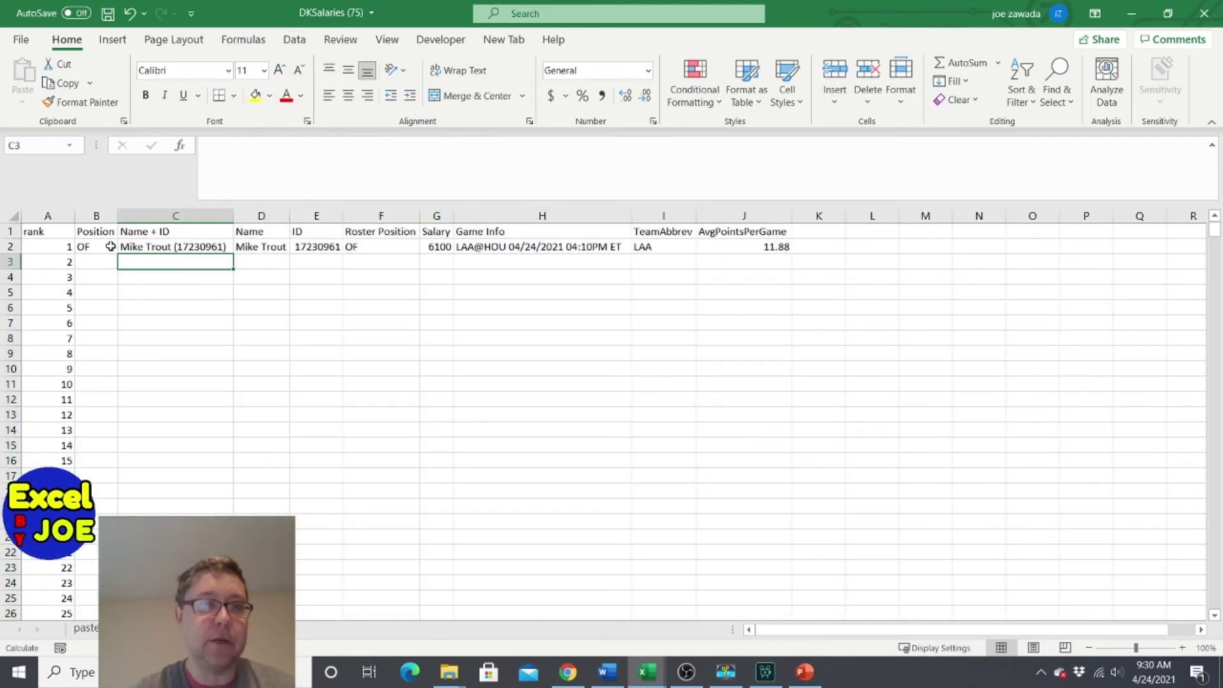
- Fill the B2:J2 lookups down through row 113, widening the Name + ID column
drag(96, 247, 793, 255)
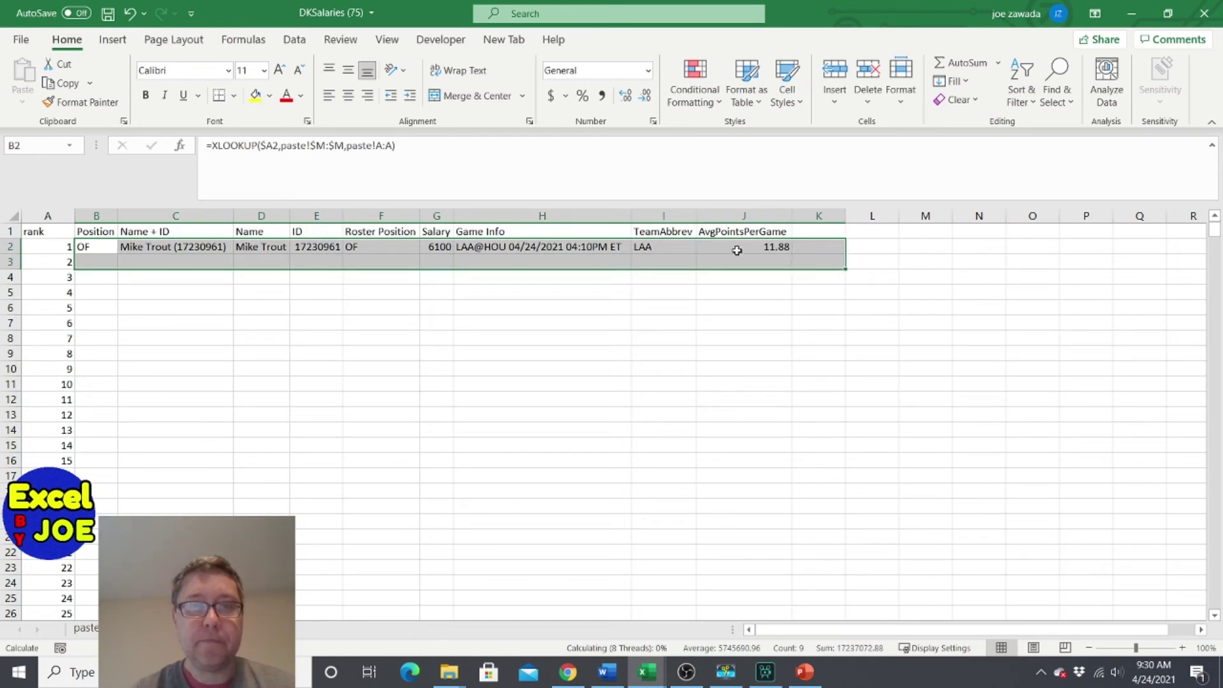
drag(95, 249, 790, 602)
mouse_move(804, 672)
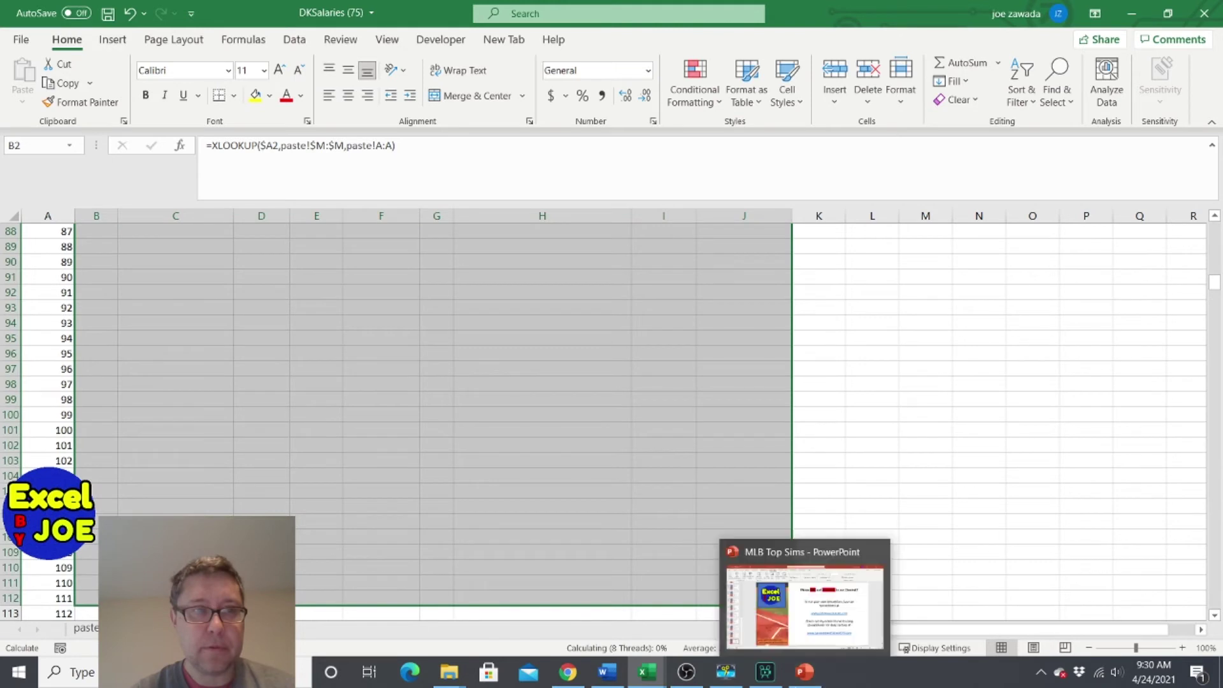
click(513, 487)
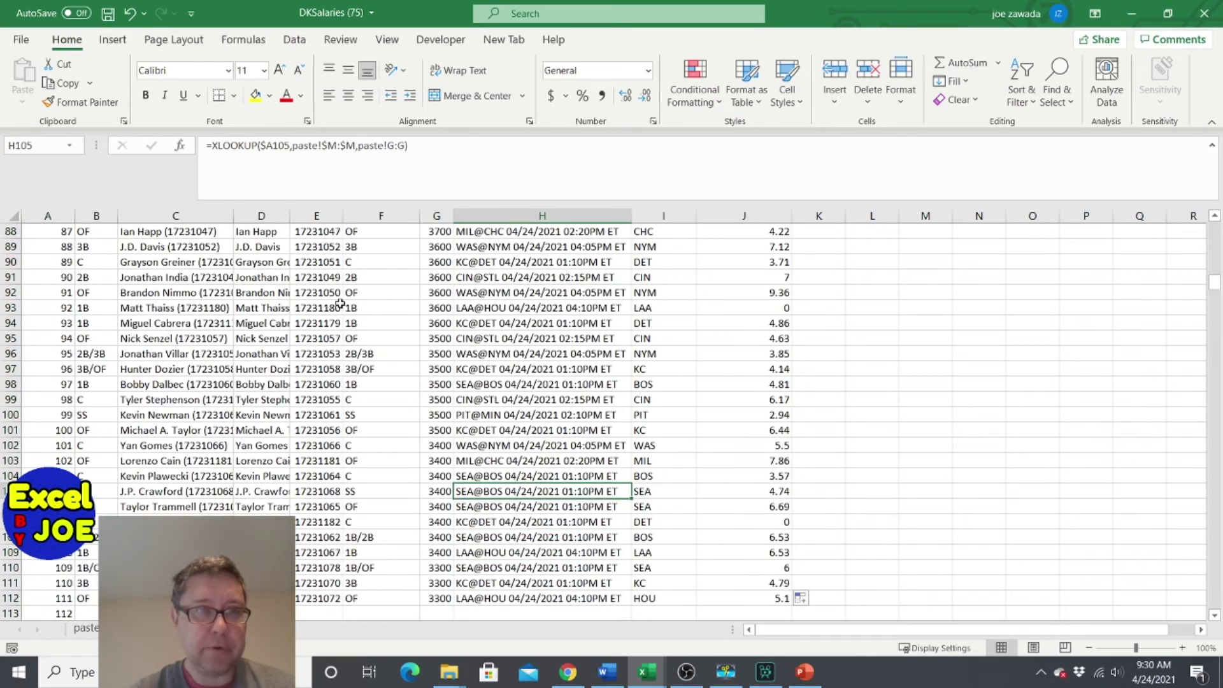
drag(232, 217, 275, 217)
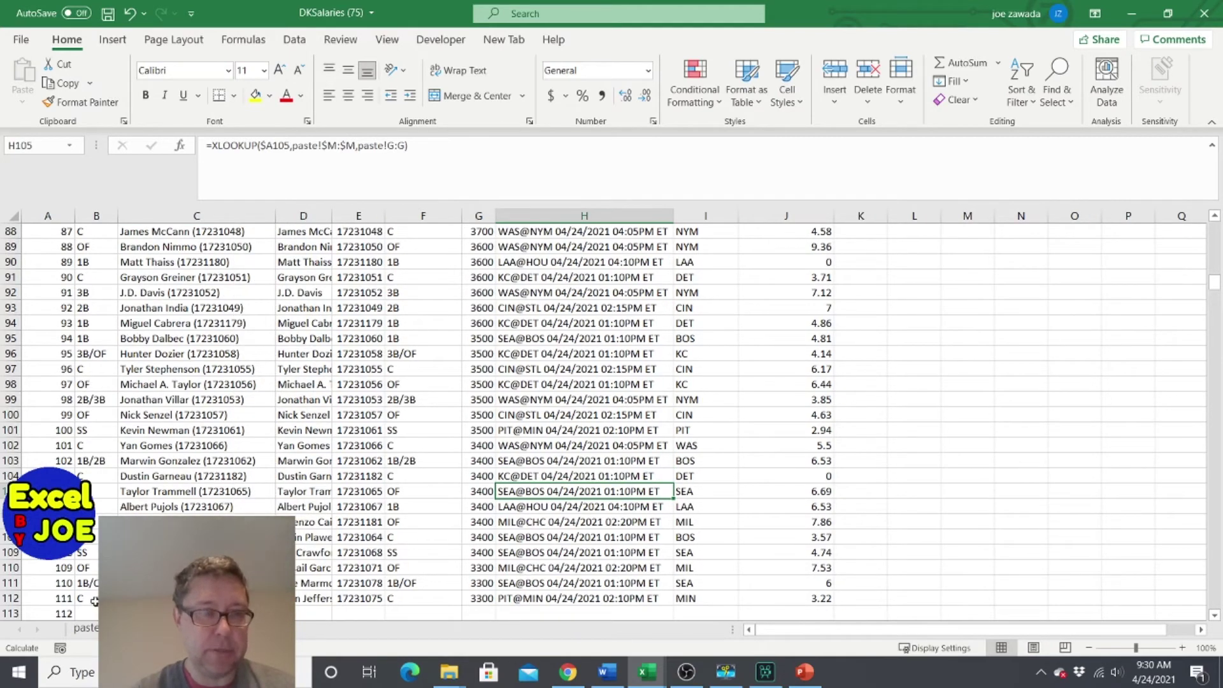
drag(92, 599, 832, 606)
double_click(833, 607)
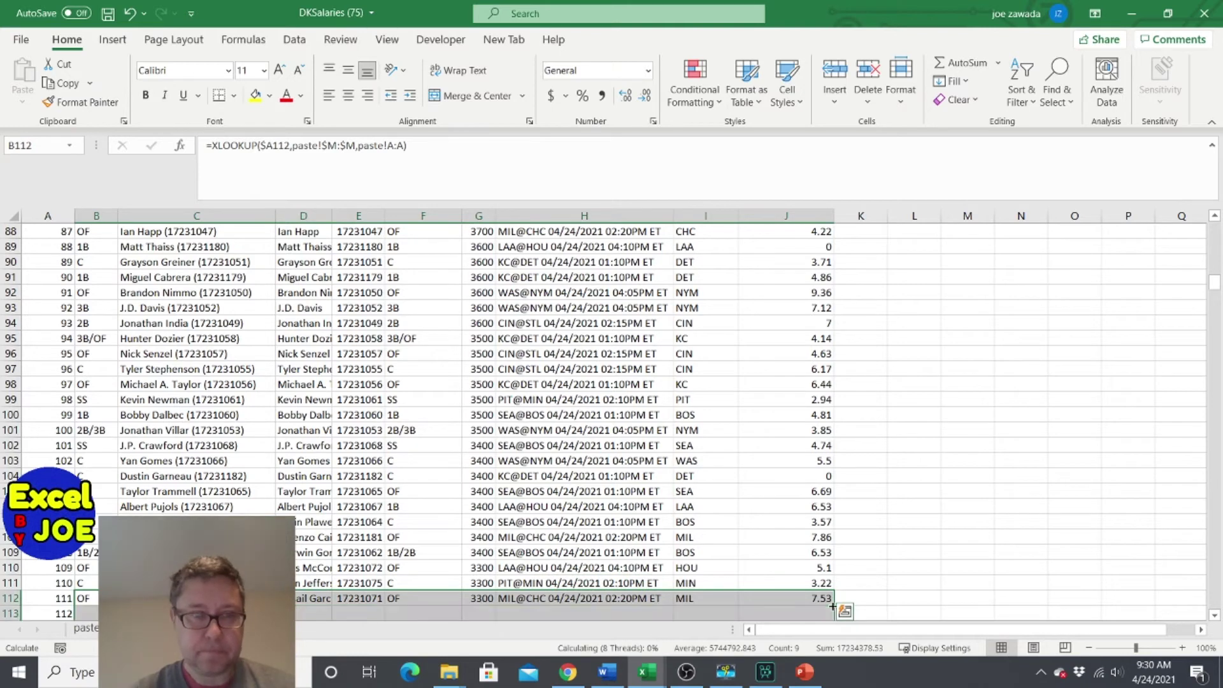
click(369, 552)
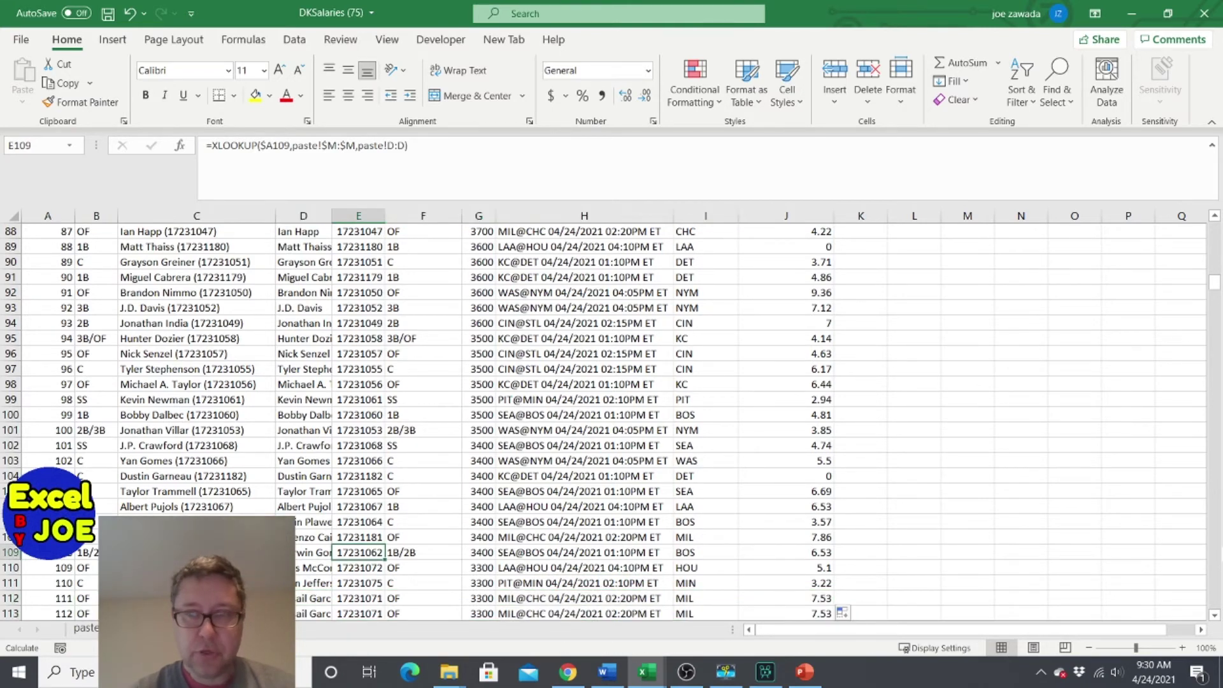
- Autofit the Name column so full player names show
scroll(1215, 577, down, 16)
scroll(1215, 578, down, 2)
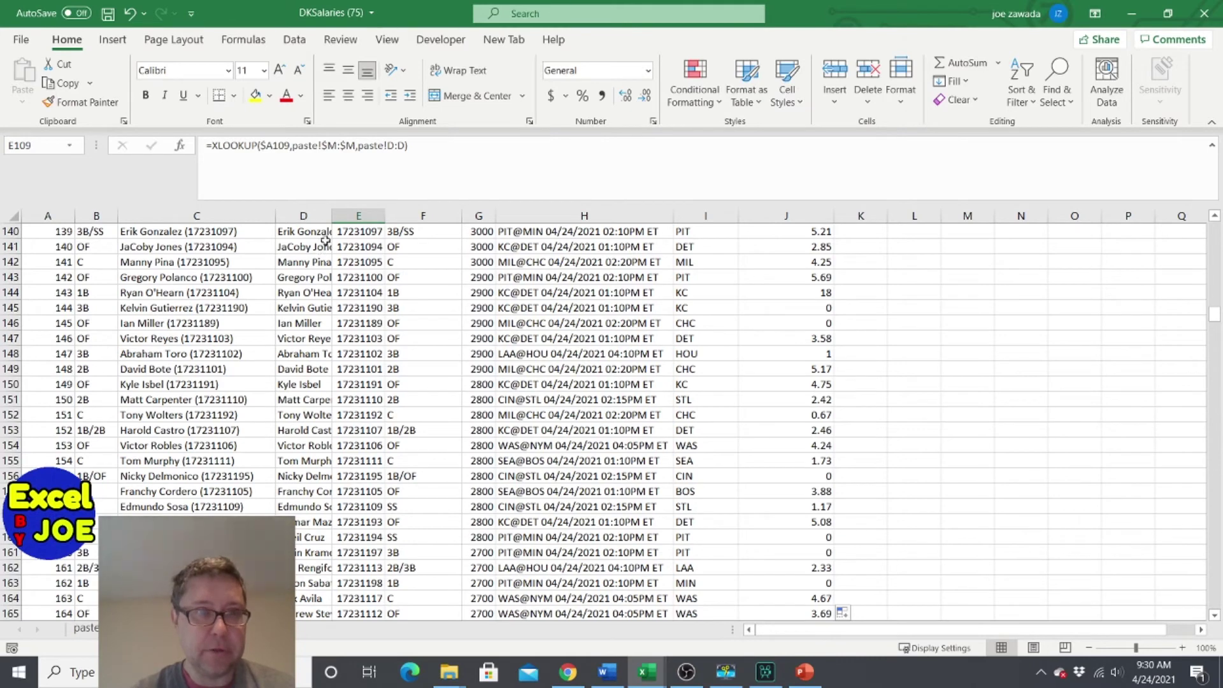
click(331, 218)
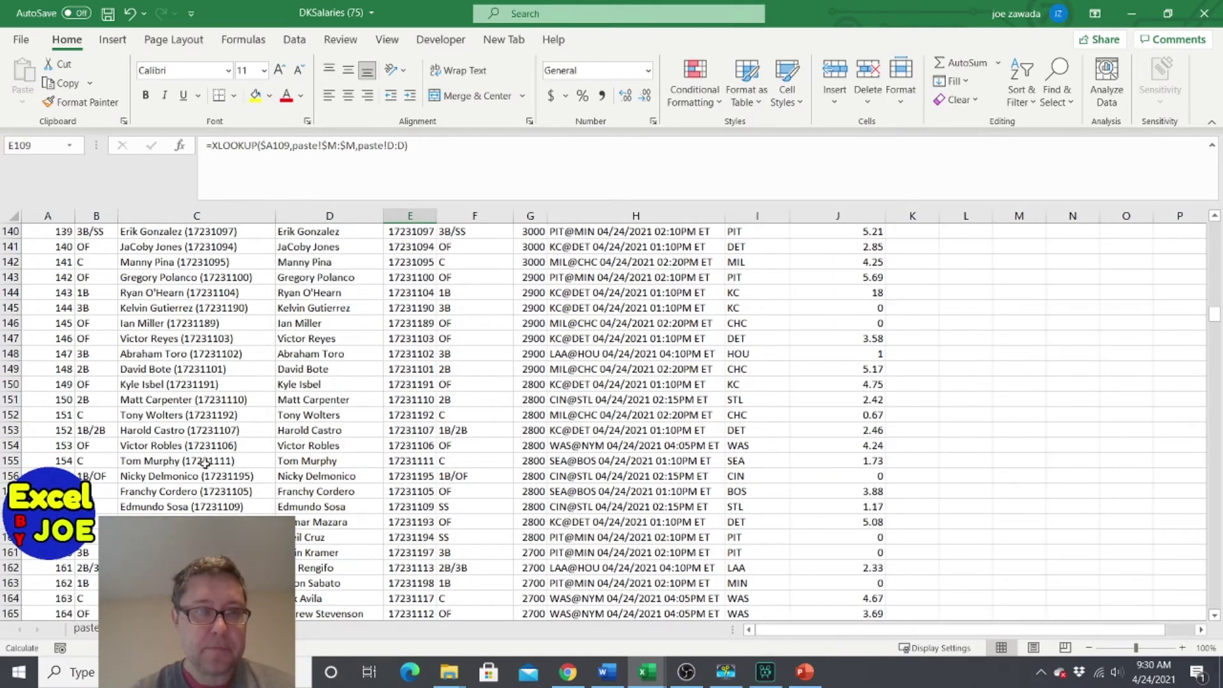
click(268, 460)
drag(1218, 317, 1217, 233)
click(318, 324)
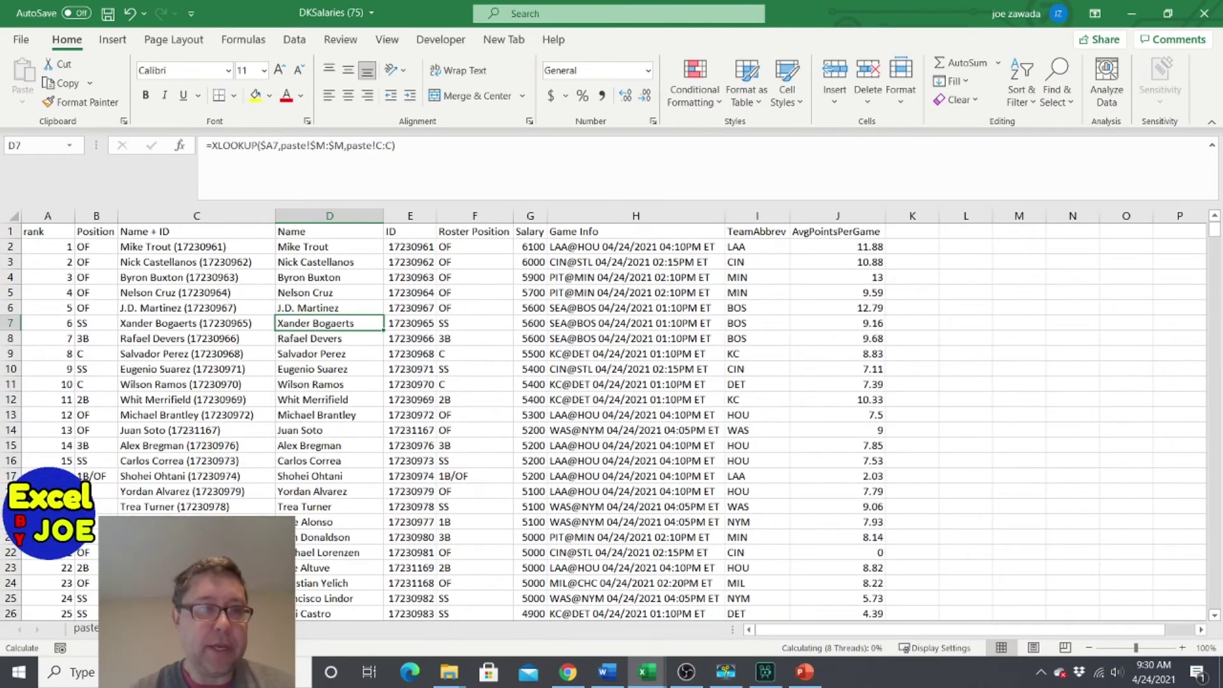
click(191, 320)
click(159, 295)
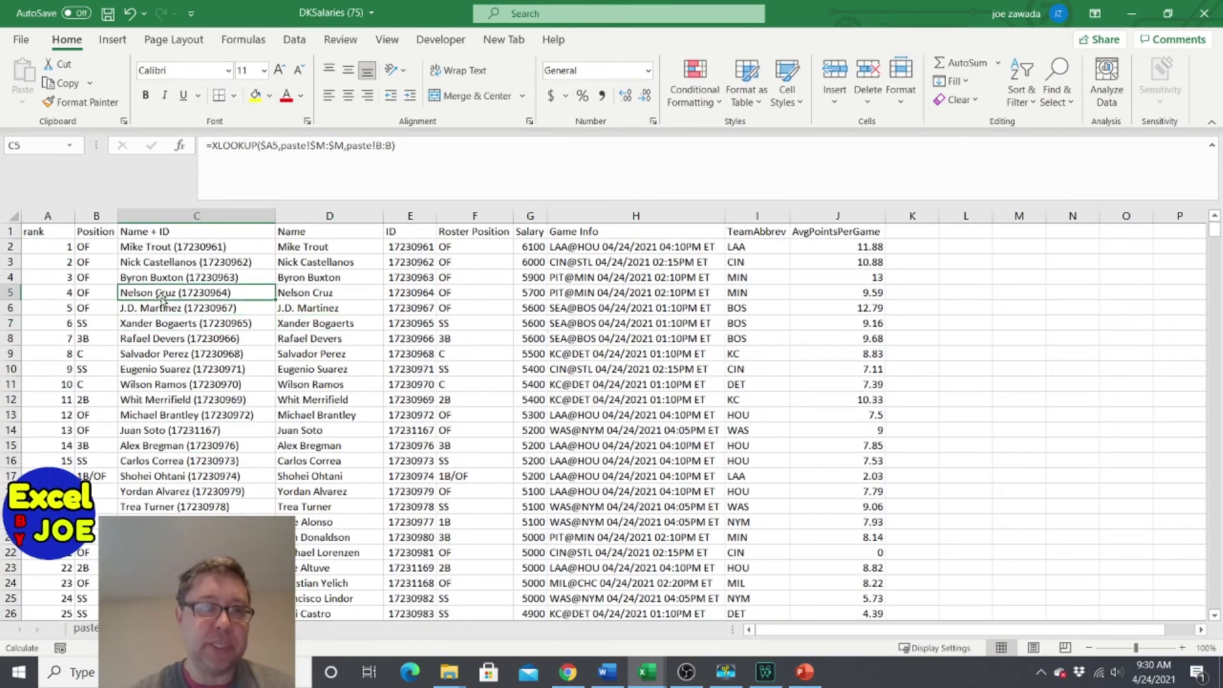
click(86, 631)
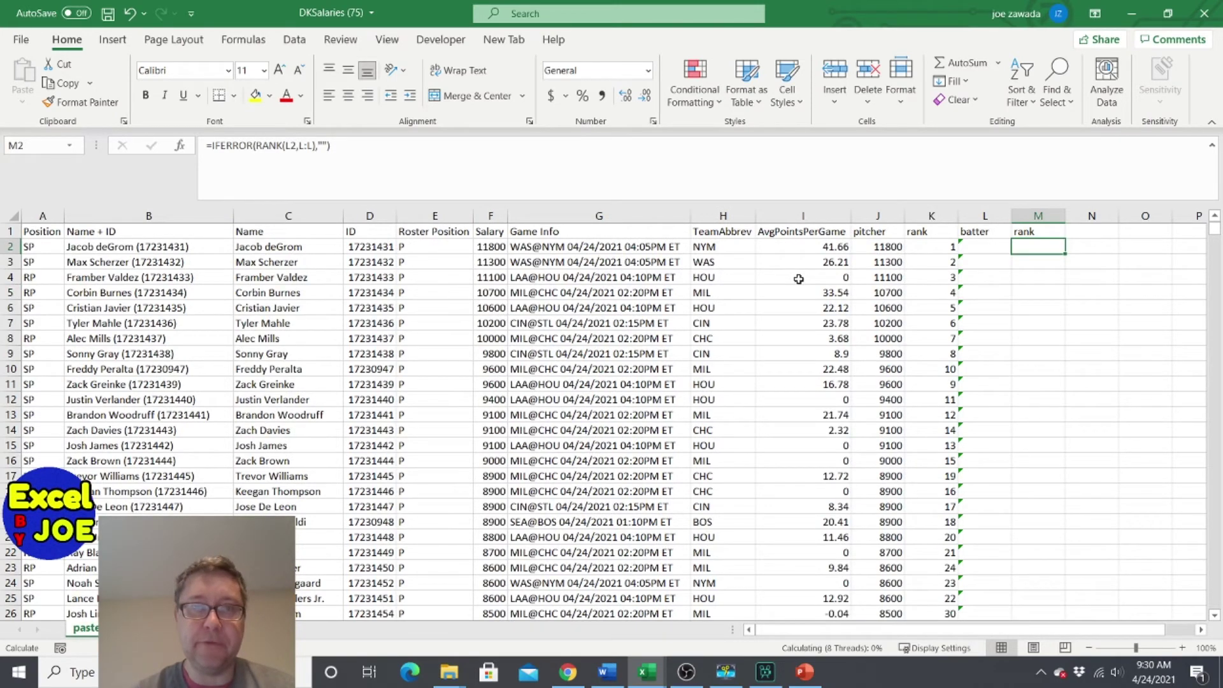
key(ctrl+Page_Down)
click(164, 270)
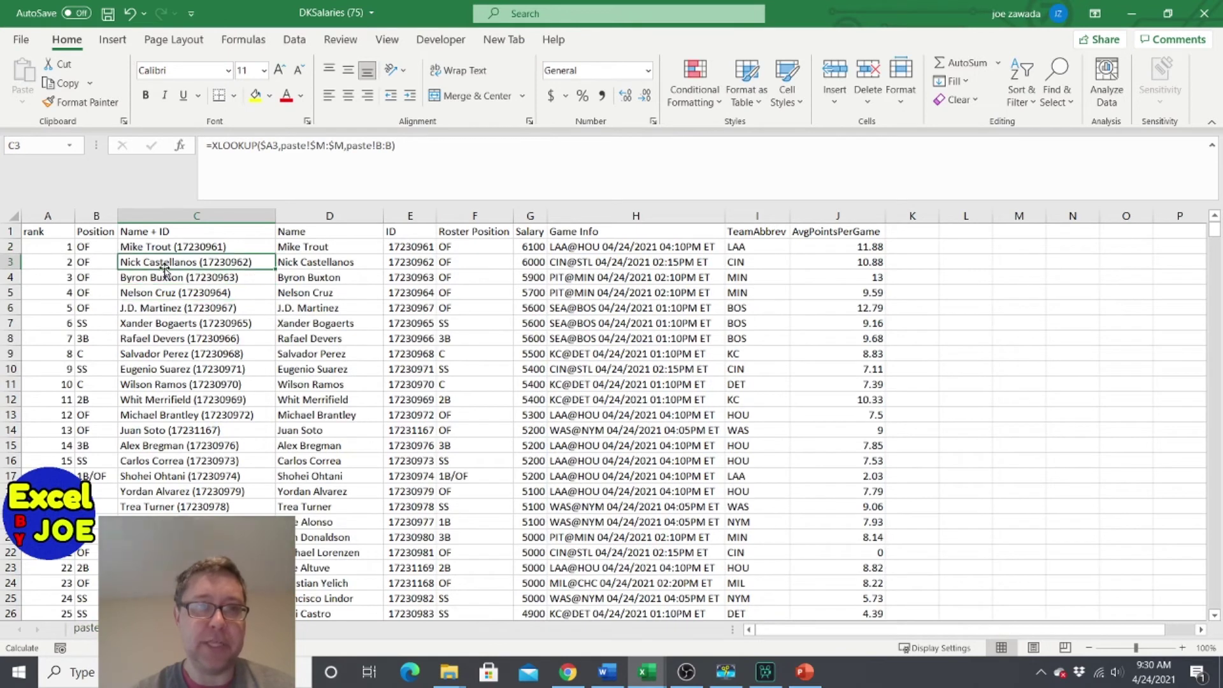
click(164, 322)
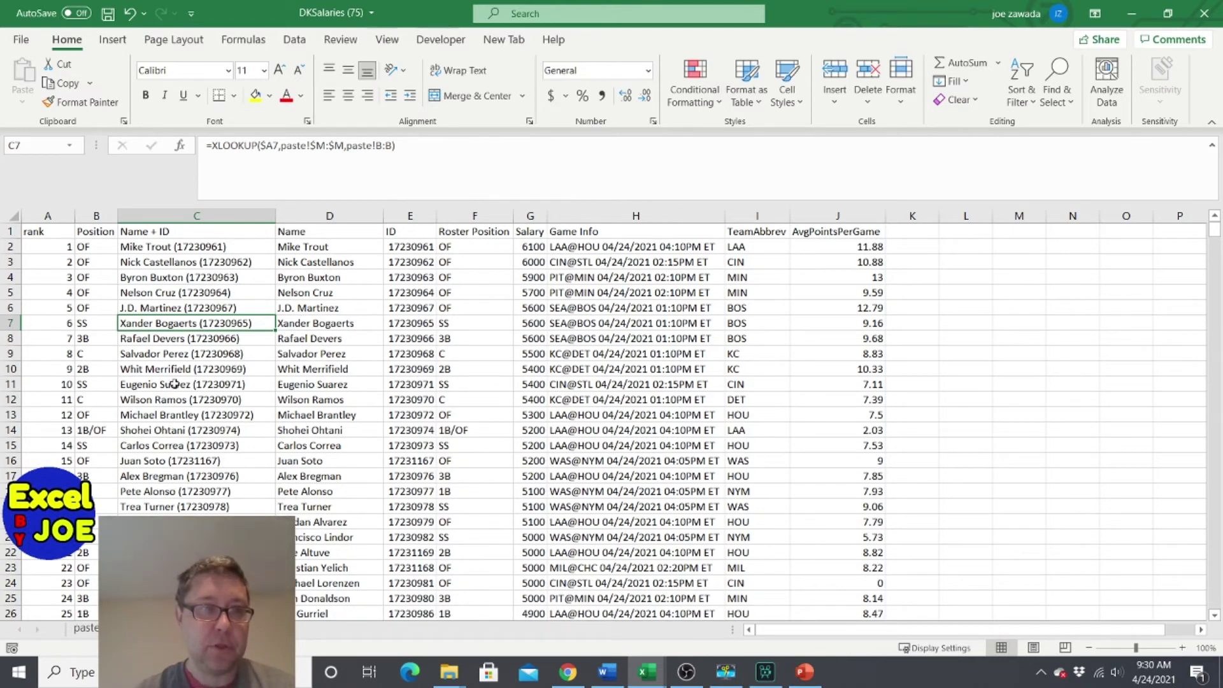
click(86, 630)
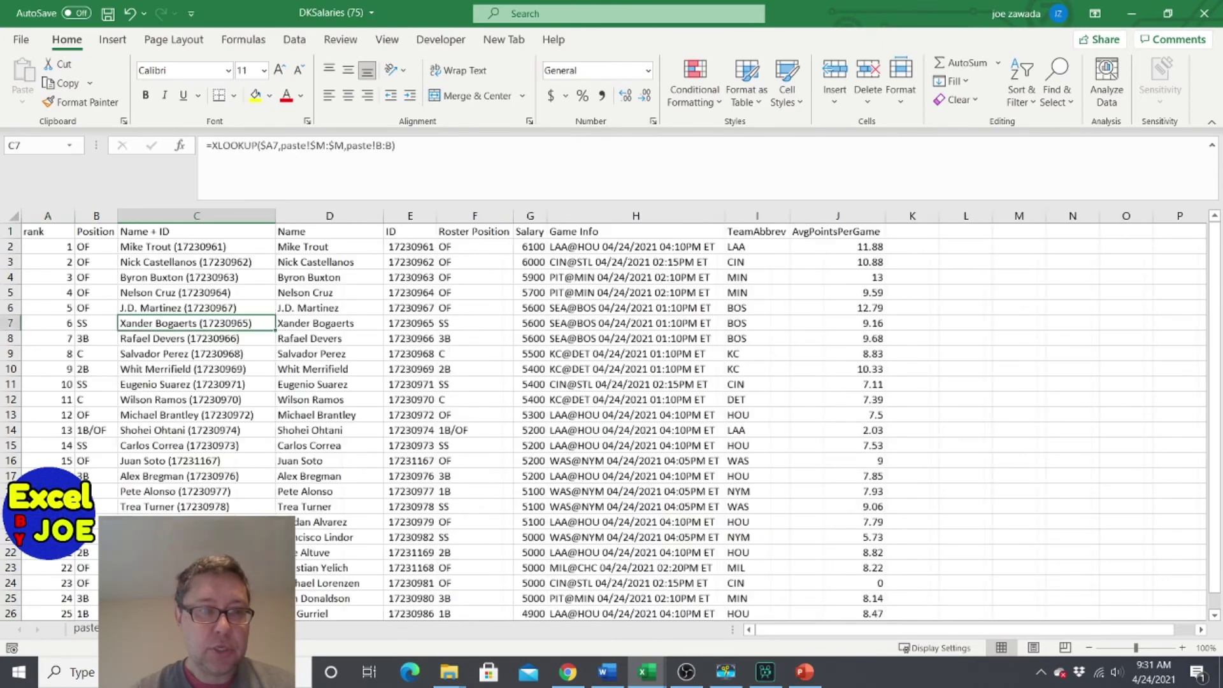
click(48, 216)
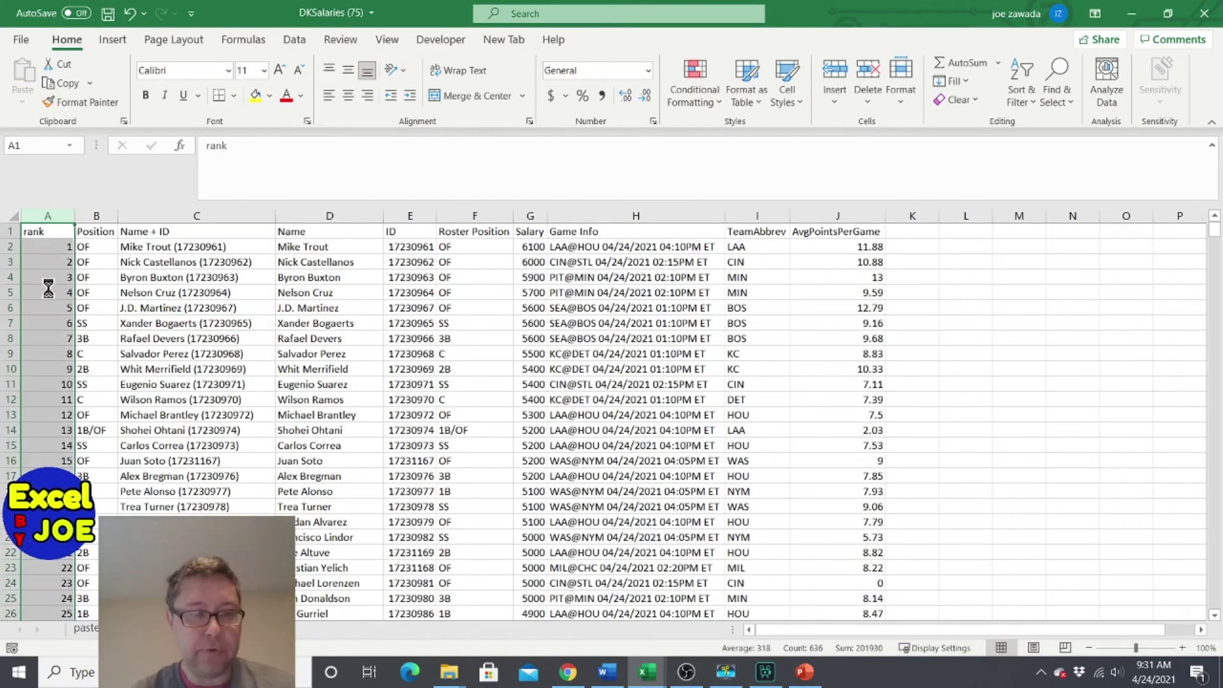
- Copy the rank numbers into column A and the player headers into B1:J1 of the new sheet
key(ctrl+c)
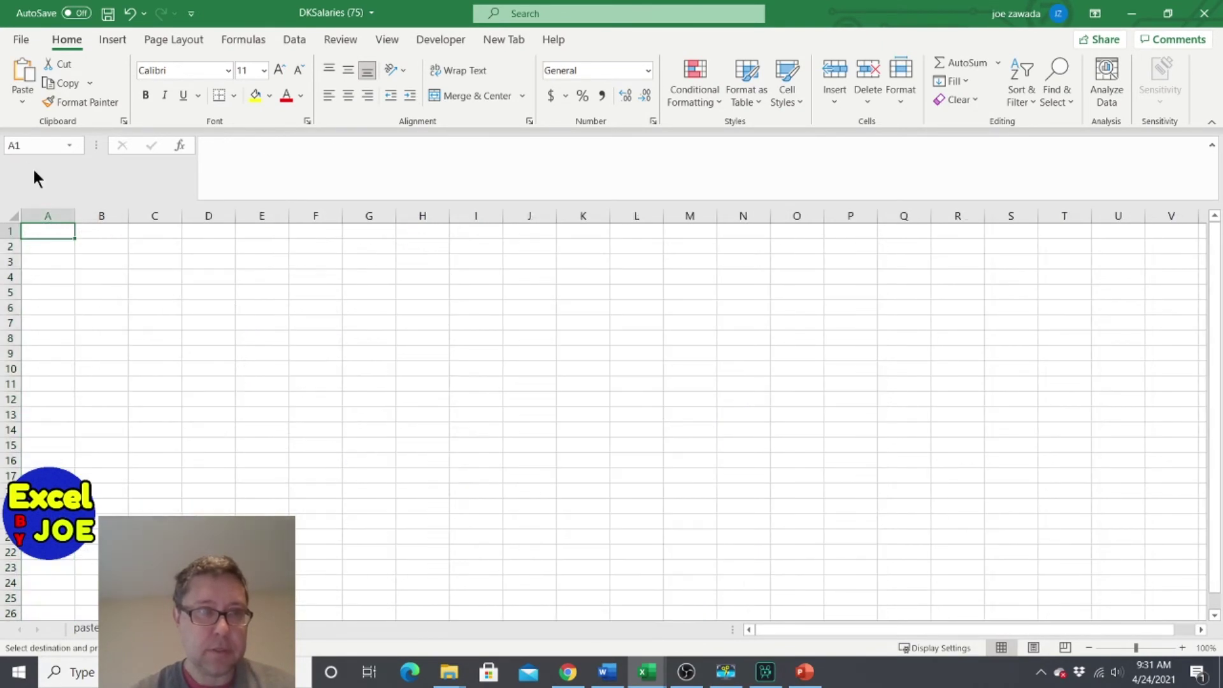
key(Return)
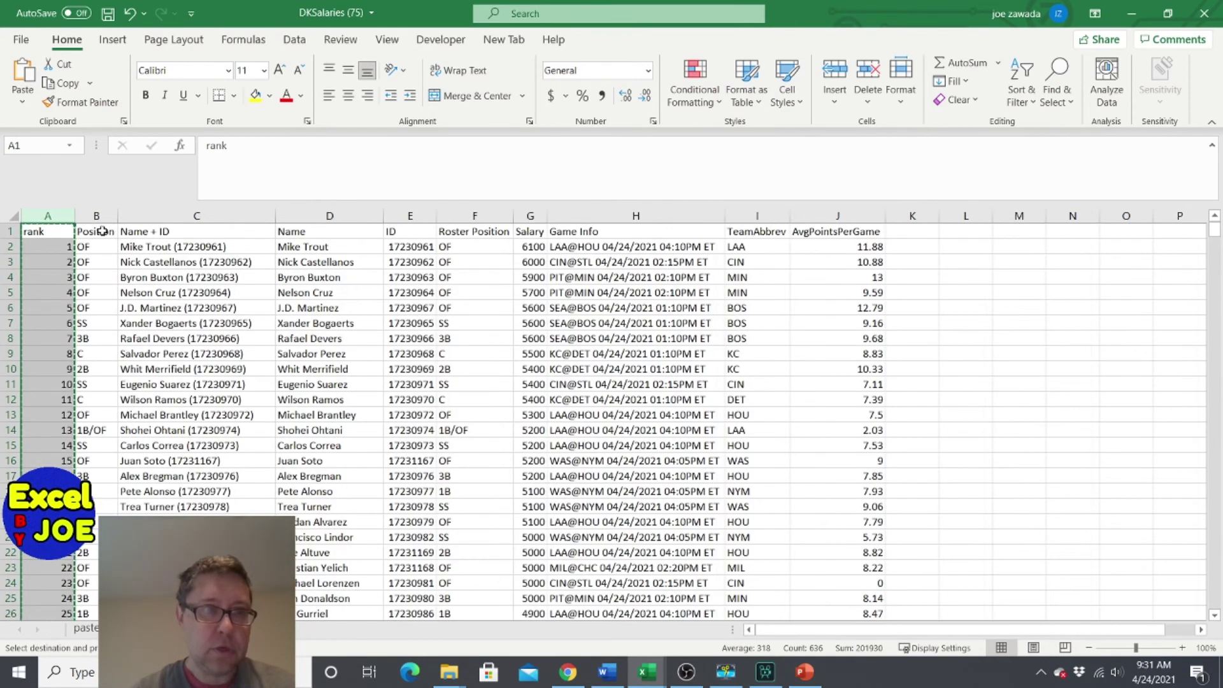
key(Right)
key(ctrl+shift+Right)
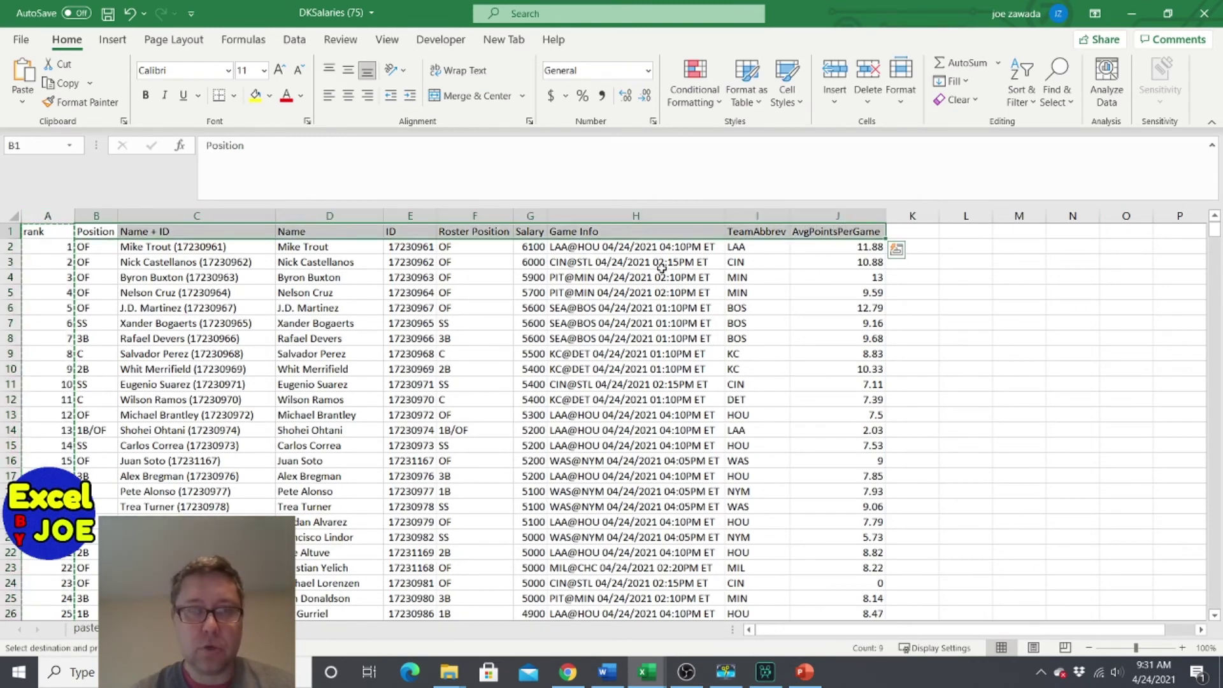
key(ctrl+c)
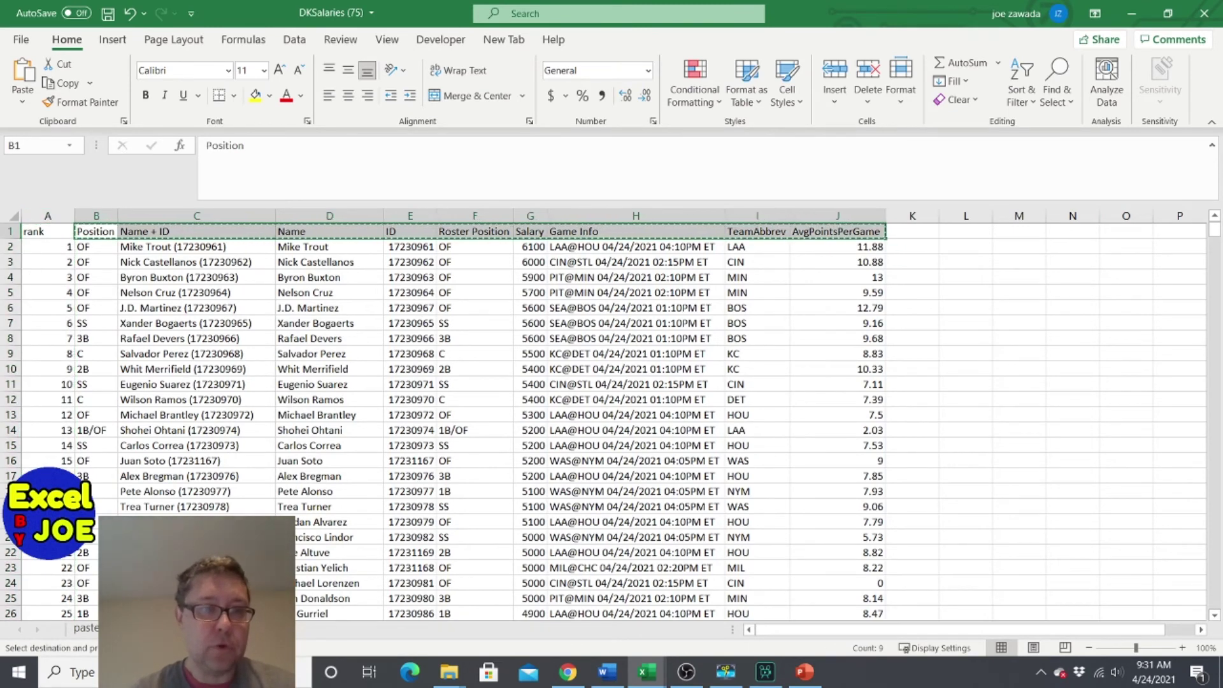
key(ctrl+z)
click(102, 230)
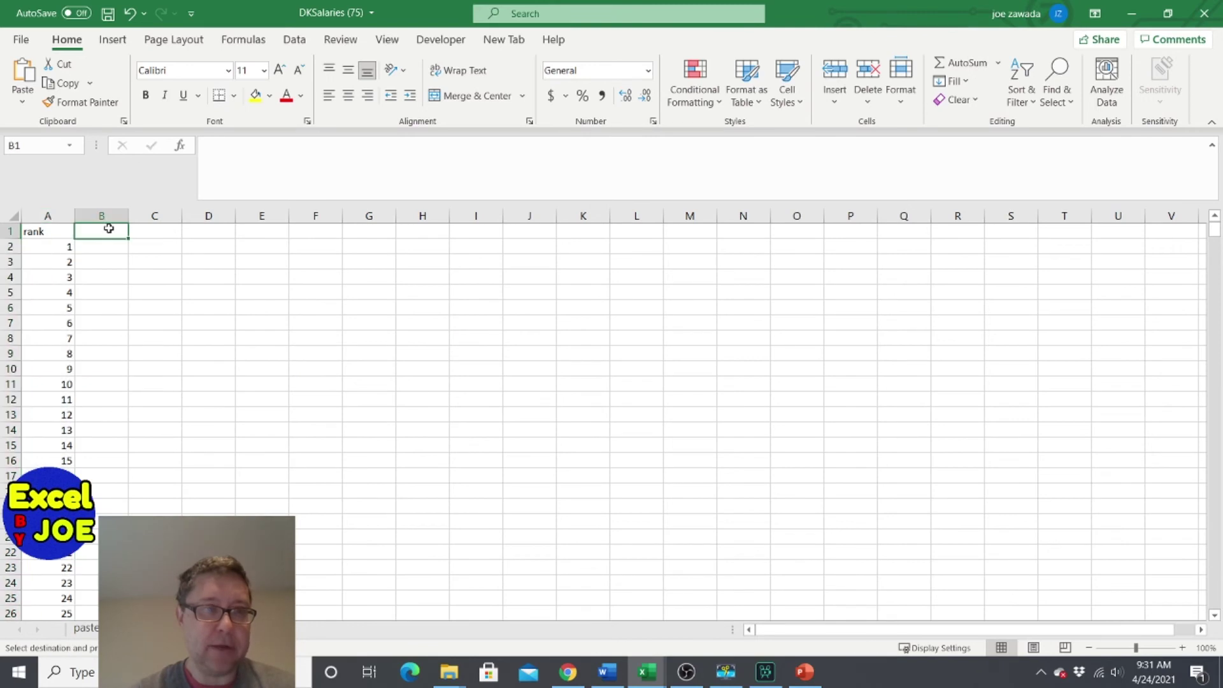
key(ctrl+v)
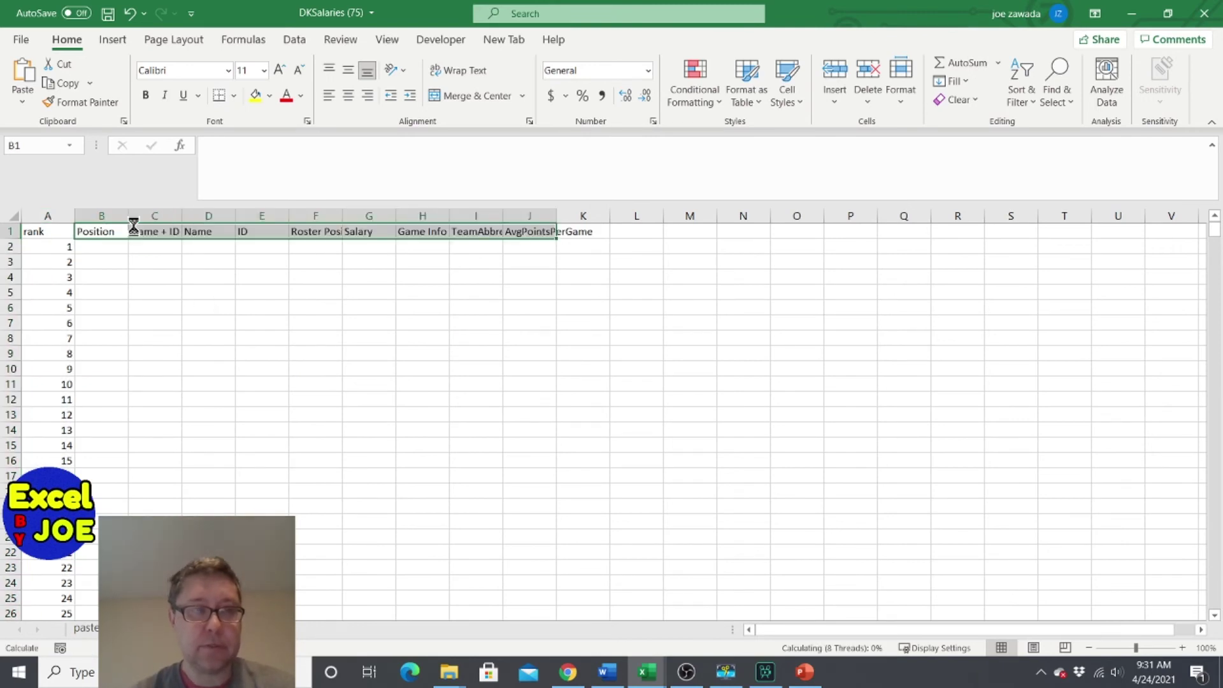
- Autofit columns B–J to fit the new headers
click(111, 215)
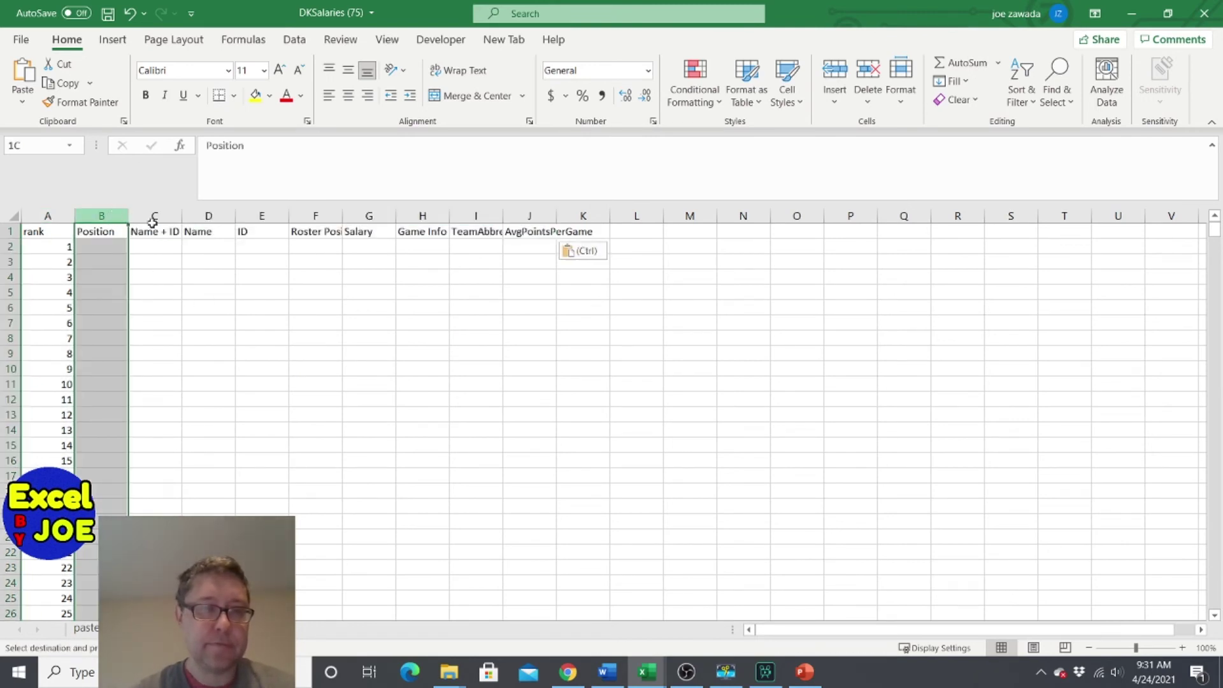
drag(153, 221, 571, 246)
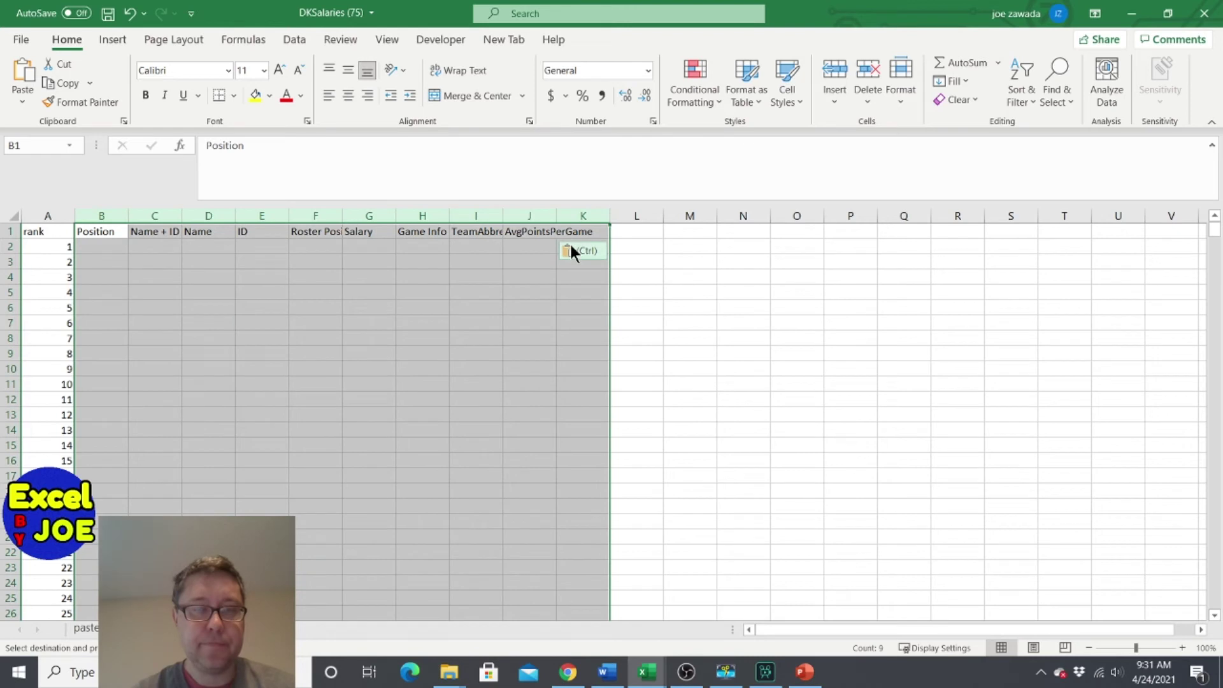
double_click(556, 210)
click(102, 245)
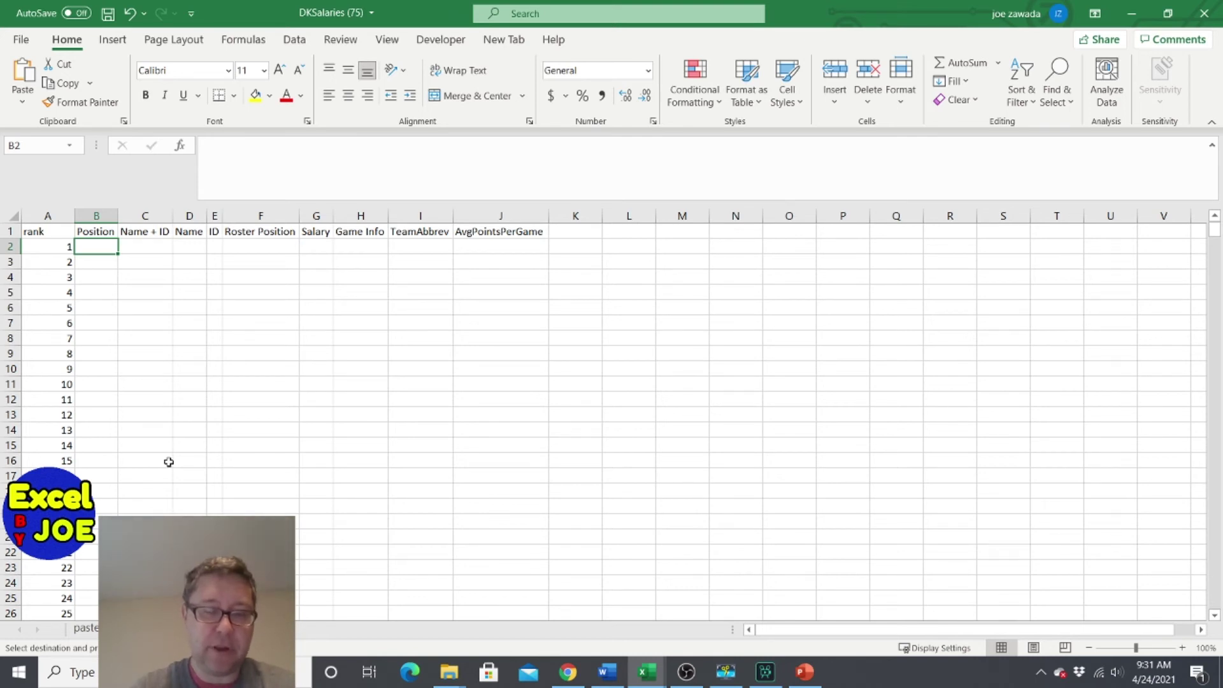
- Enter =INDEX(paste!A:A,MATCH(pitchers!A2,paste!K:K,0)) in B2, returning SP for the top pitcher
text(=index)
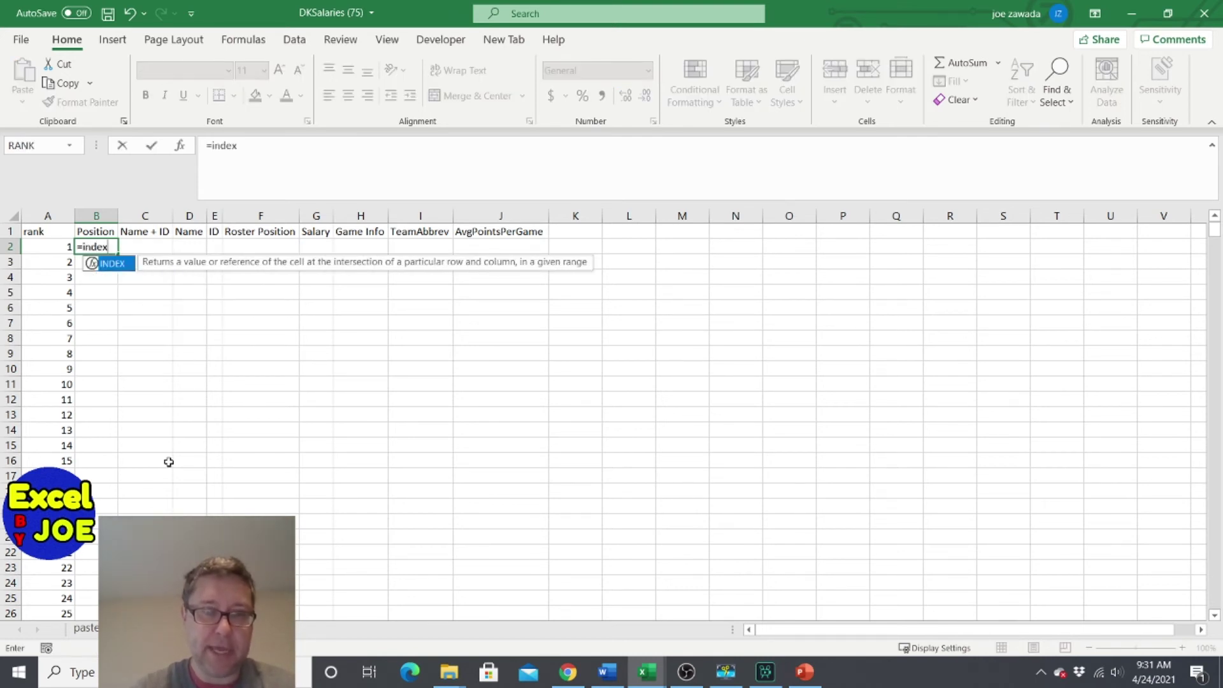
text(()
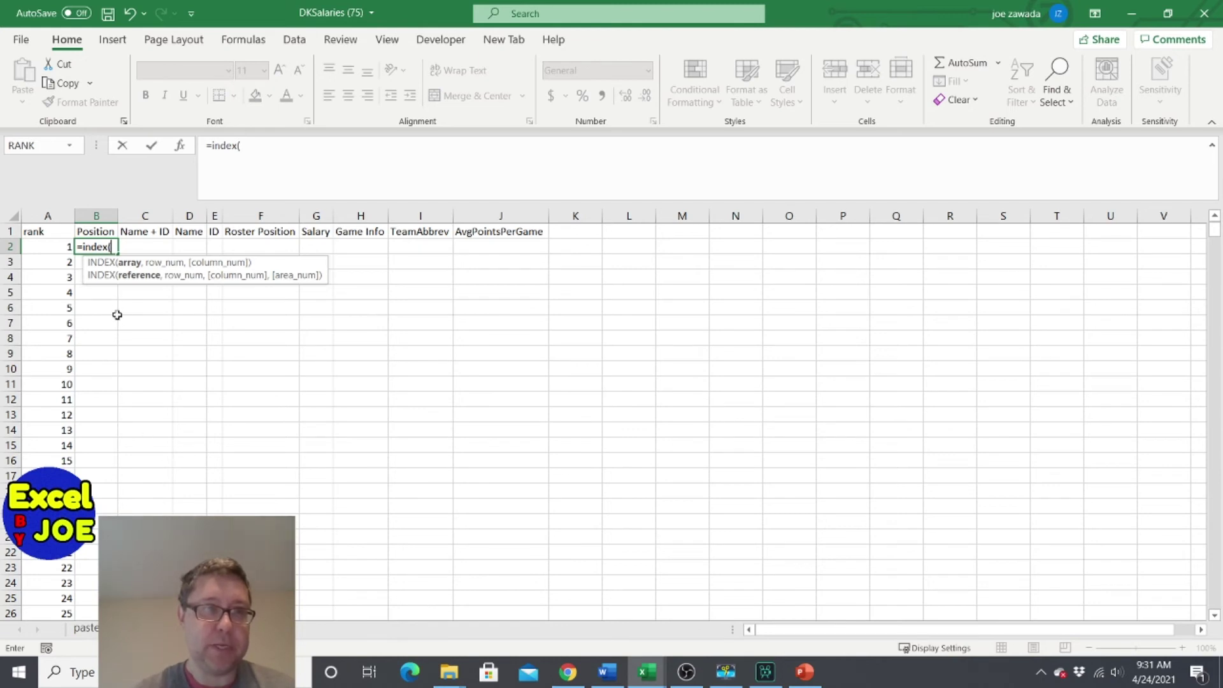
click(86, 629)
click(45, 217)
text(,)
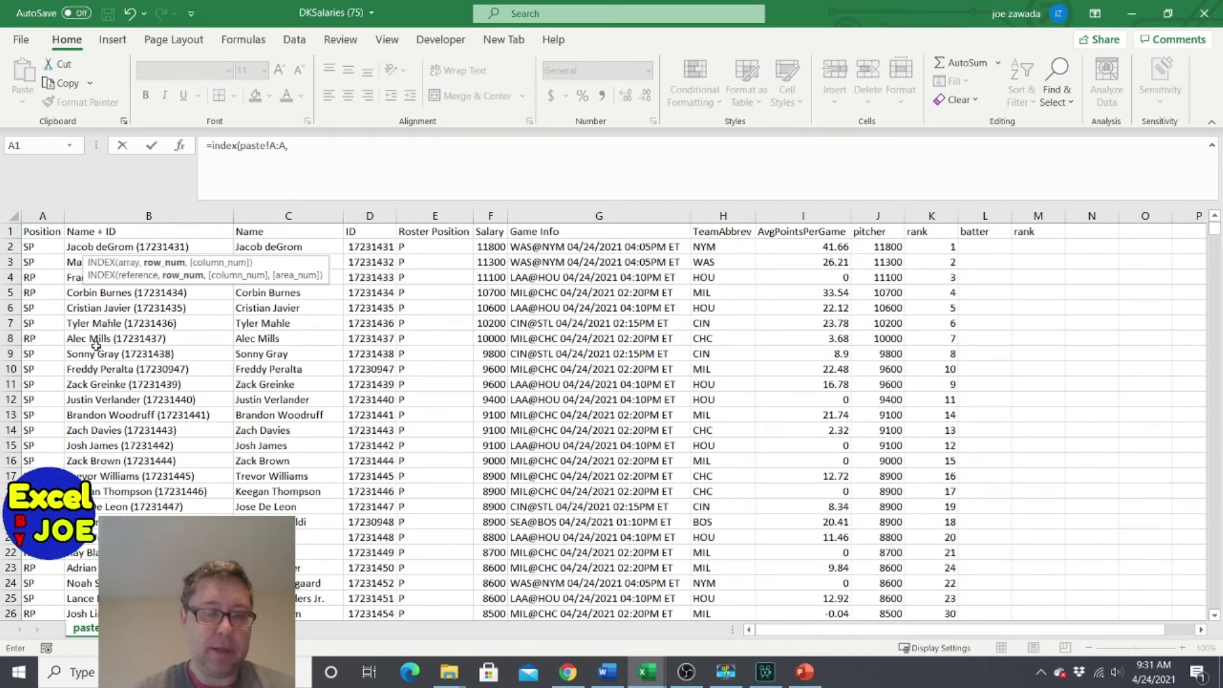
text(match()
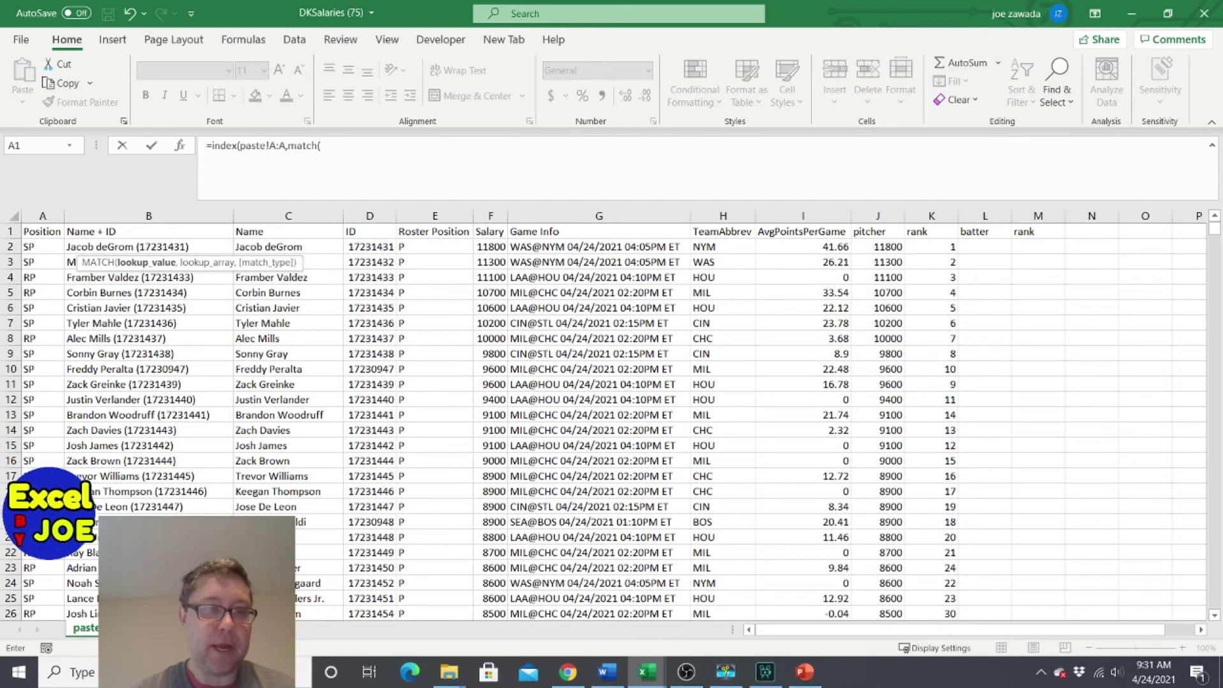
click(128, 628)
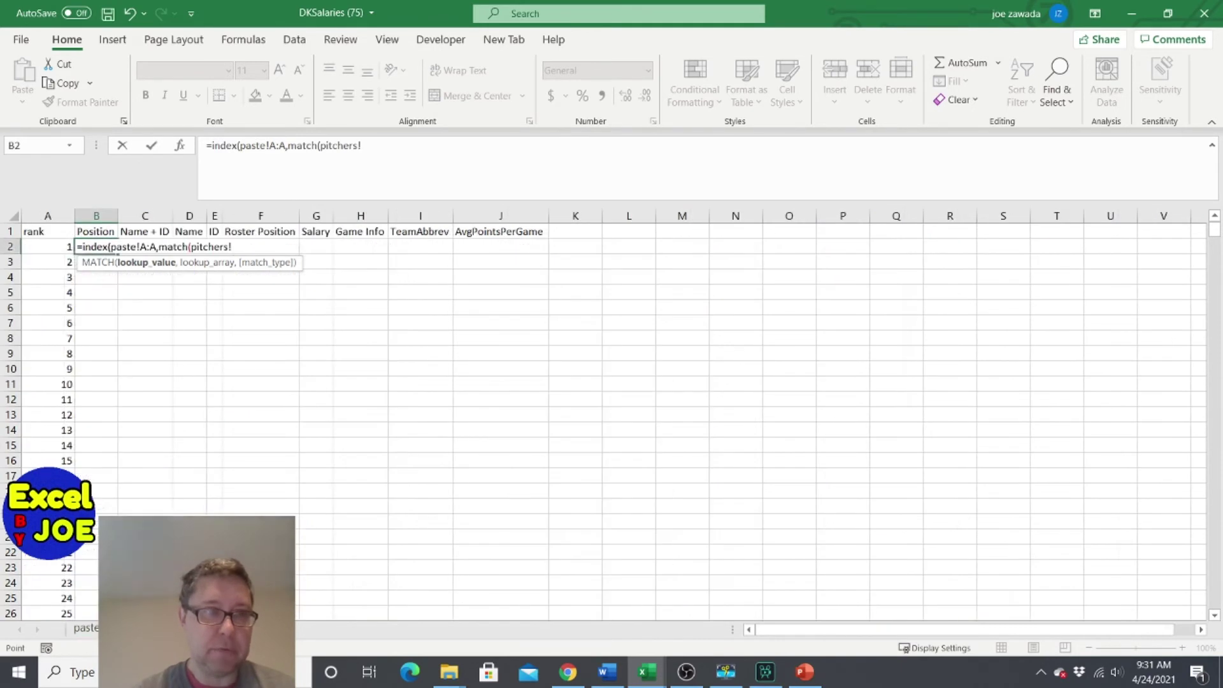
click(42, 250)
text(,)
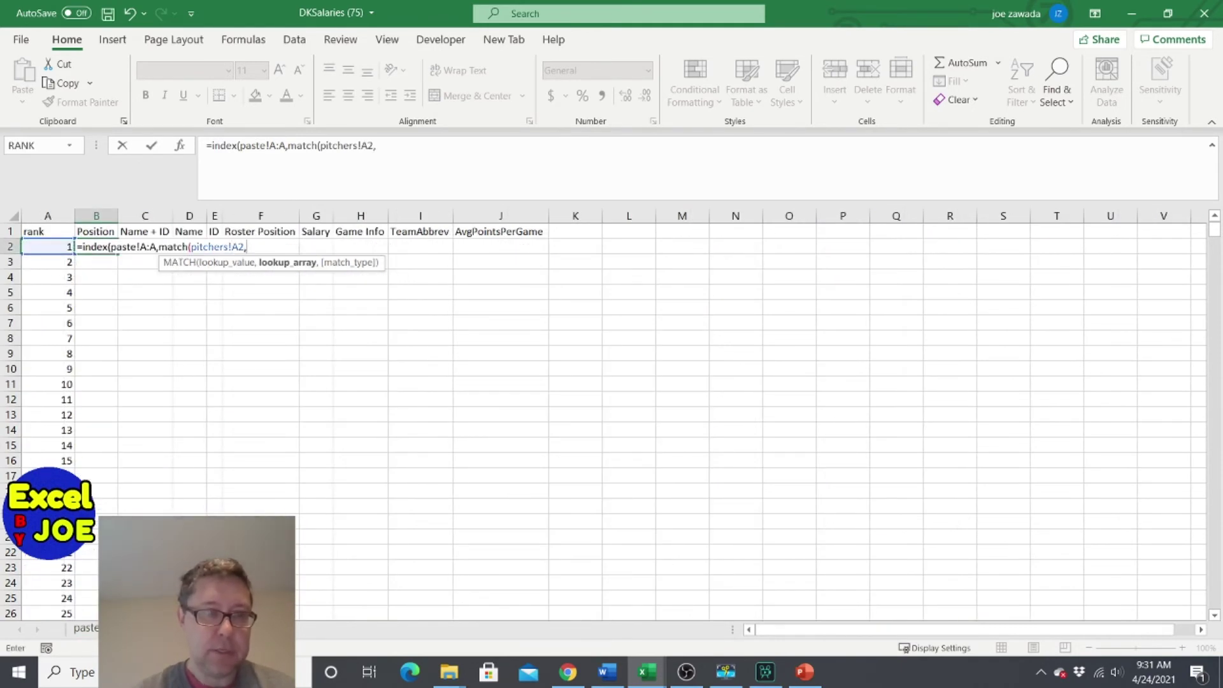
click(88, 629)
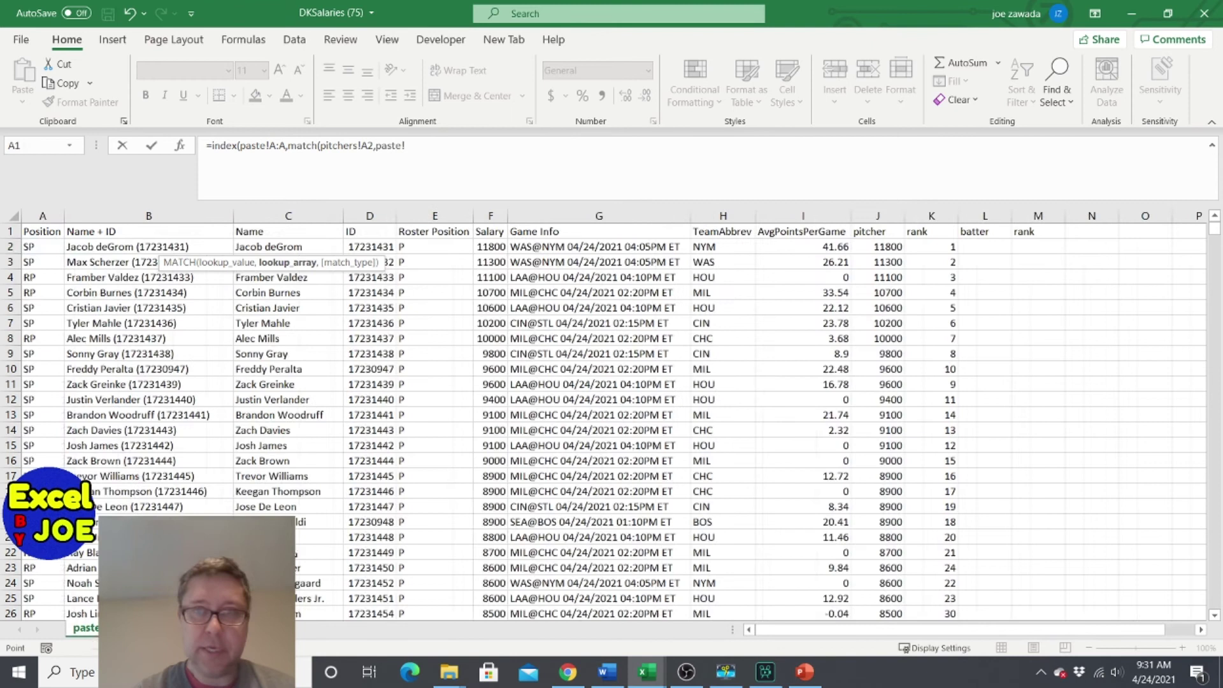
click(934, 212)
text(,)
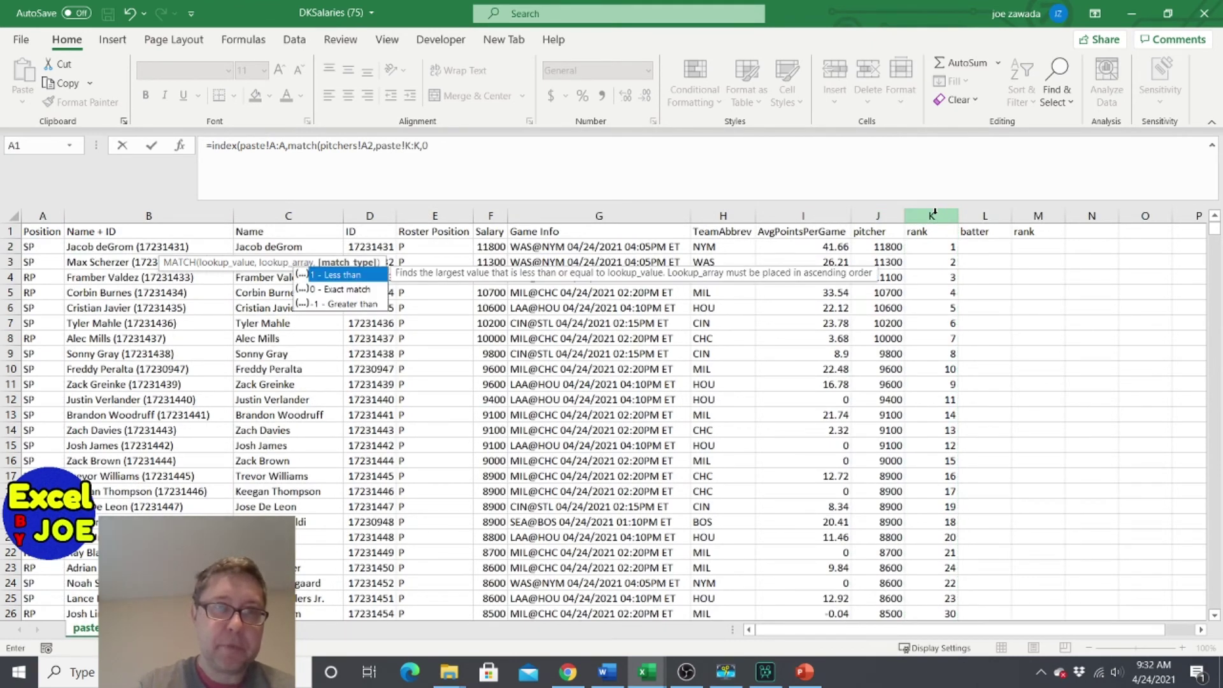
text(0))
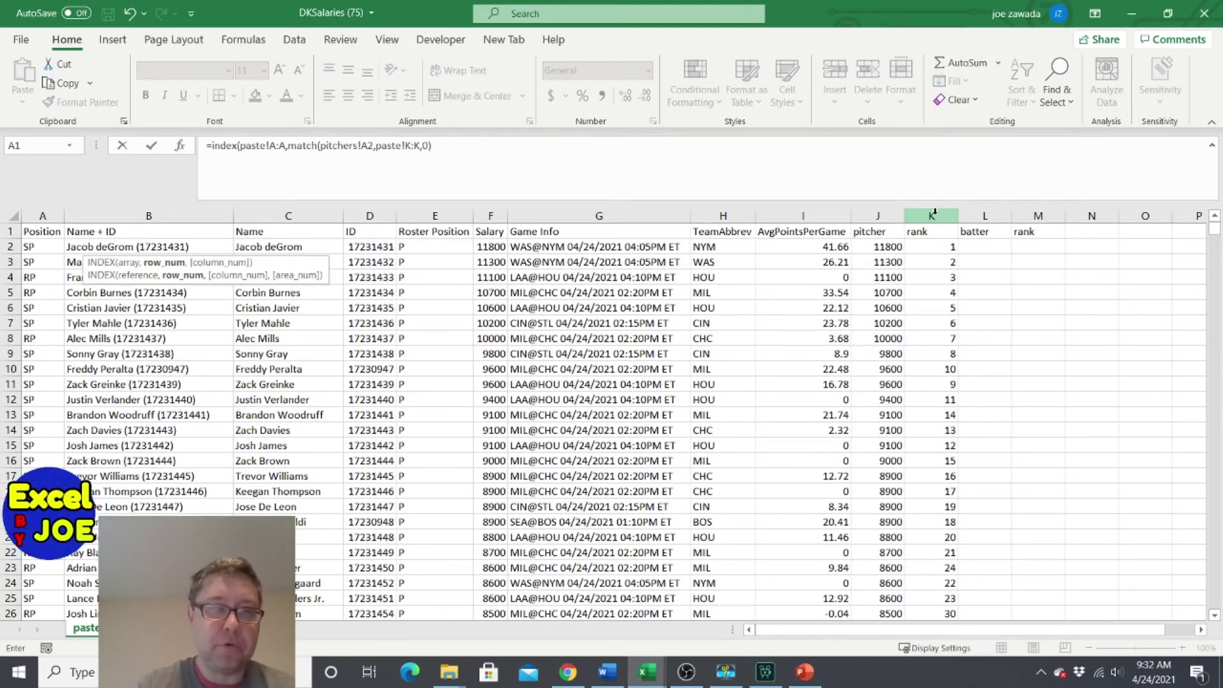
text())
key(Return)
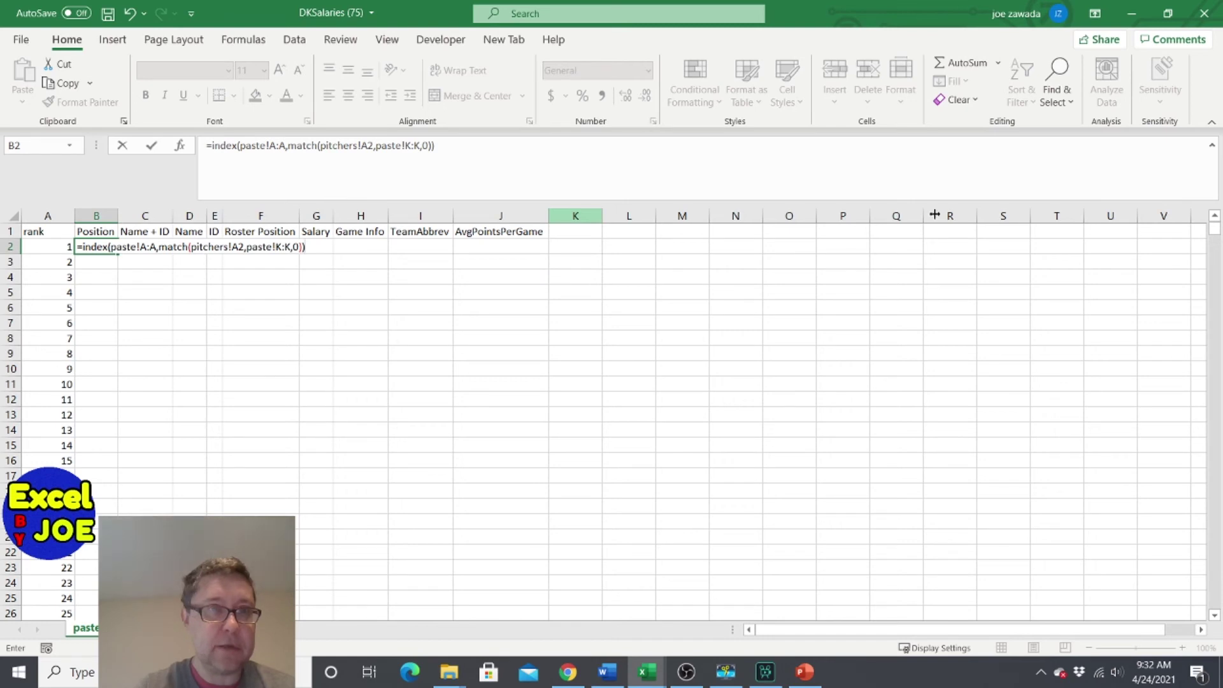
key(Return)
click(95, 247)
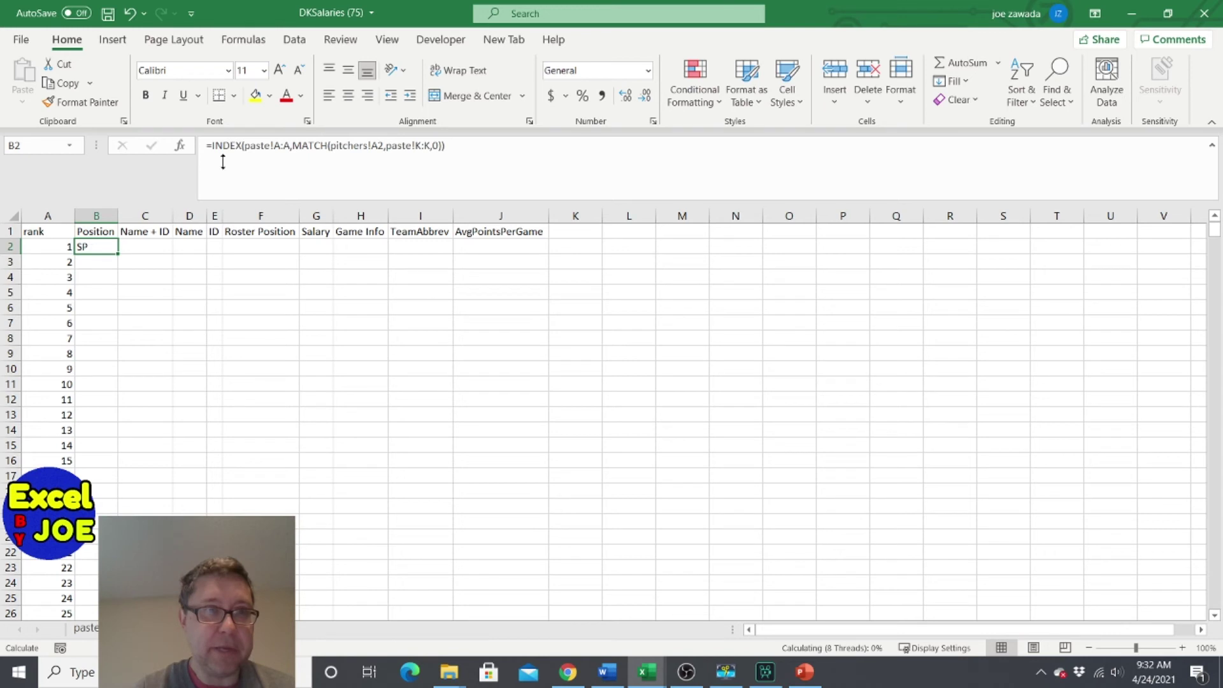
- Lock B2's references as pitchers!$A2 and paste!$K:$K
click(372, 148)
text($)
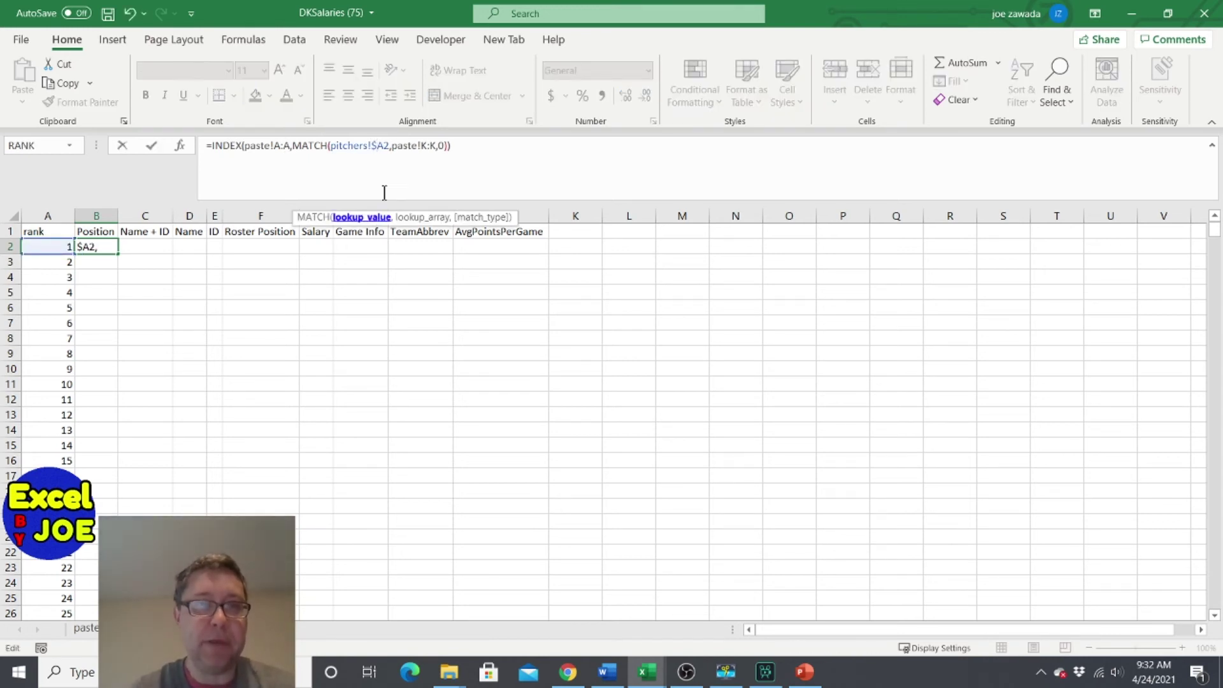
click(421, 146)
text($)
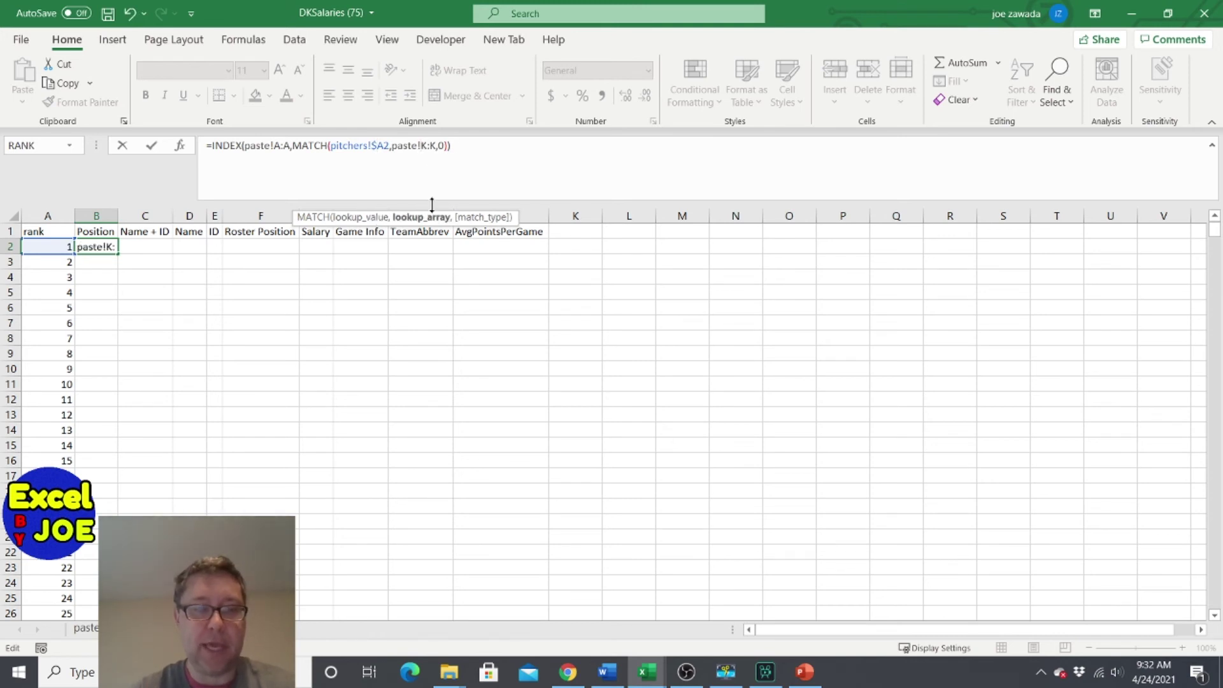
key(Right)
key(Right)
text($)
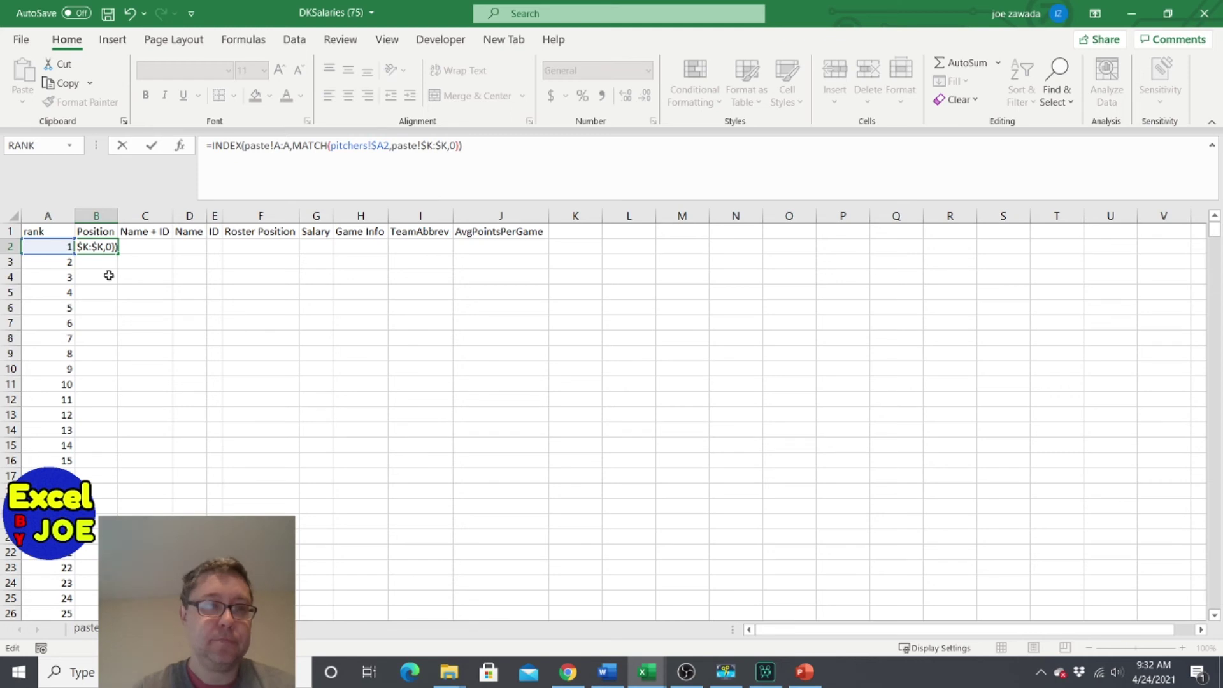
key(Return)
- Fill B2 across to J2, autofit B–J, and fill B2:J2 down through rank 115
click(104, 249)
drag(121, 254, 551, 262)
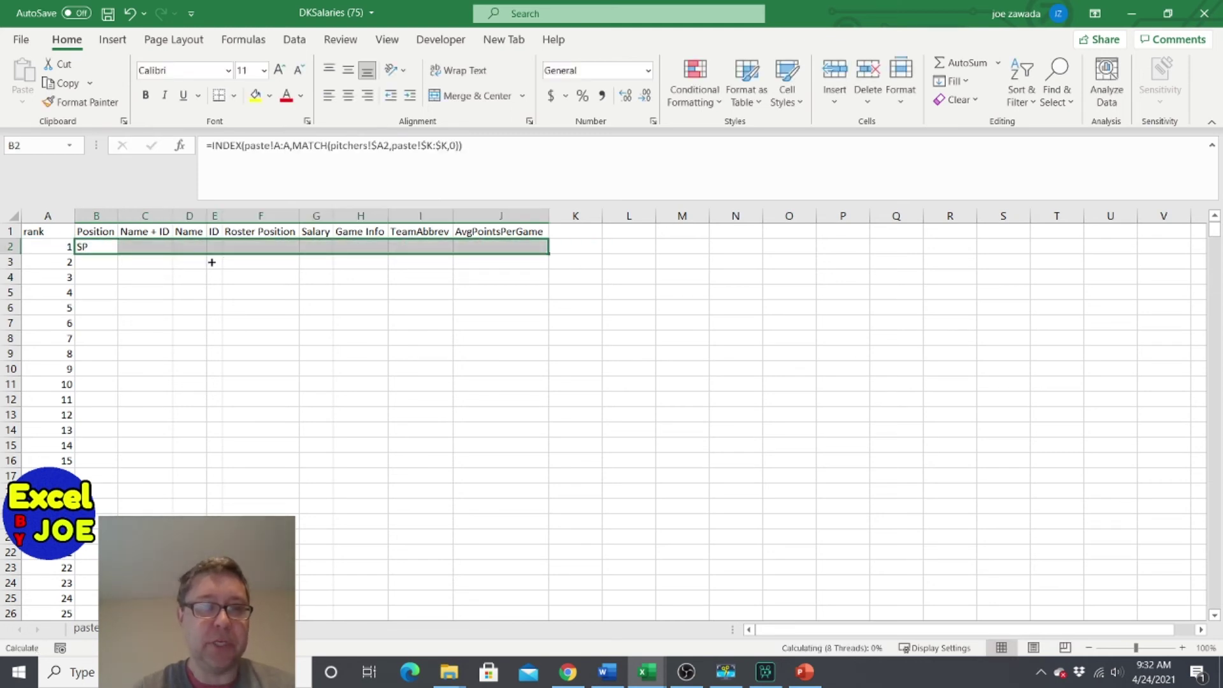
drag(96, 216, 470, 230)
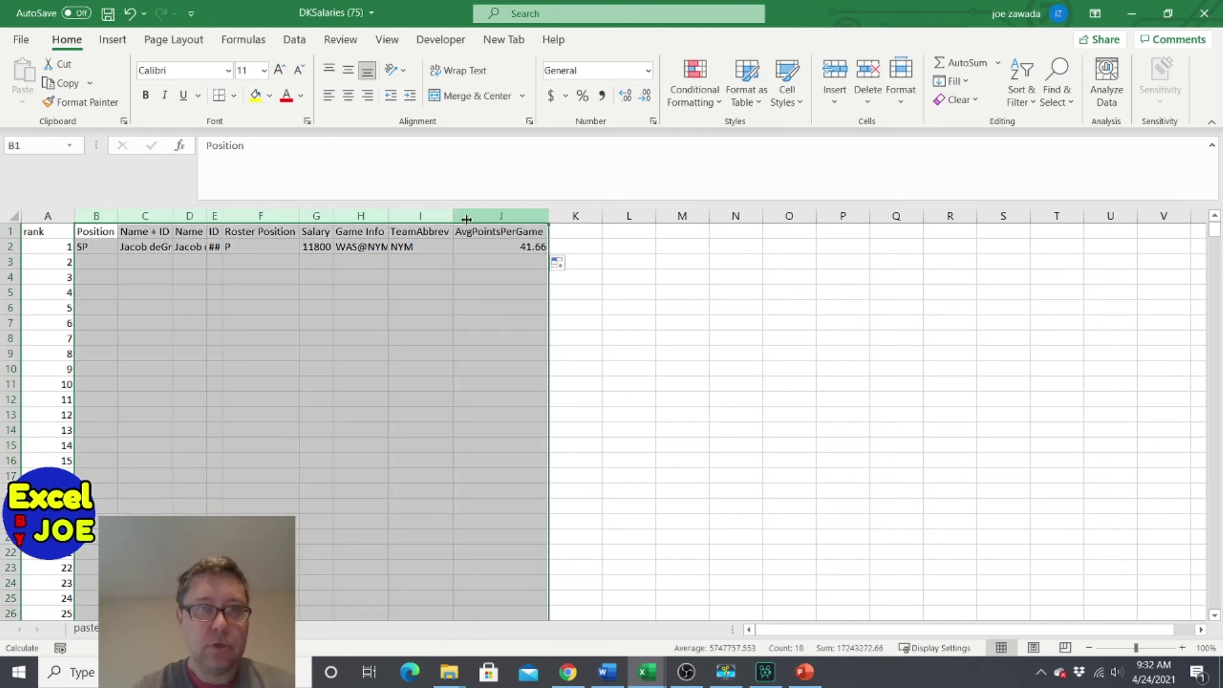
key(alt+h)
key(o)
key(i)
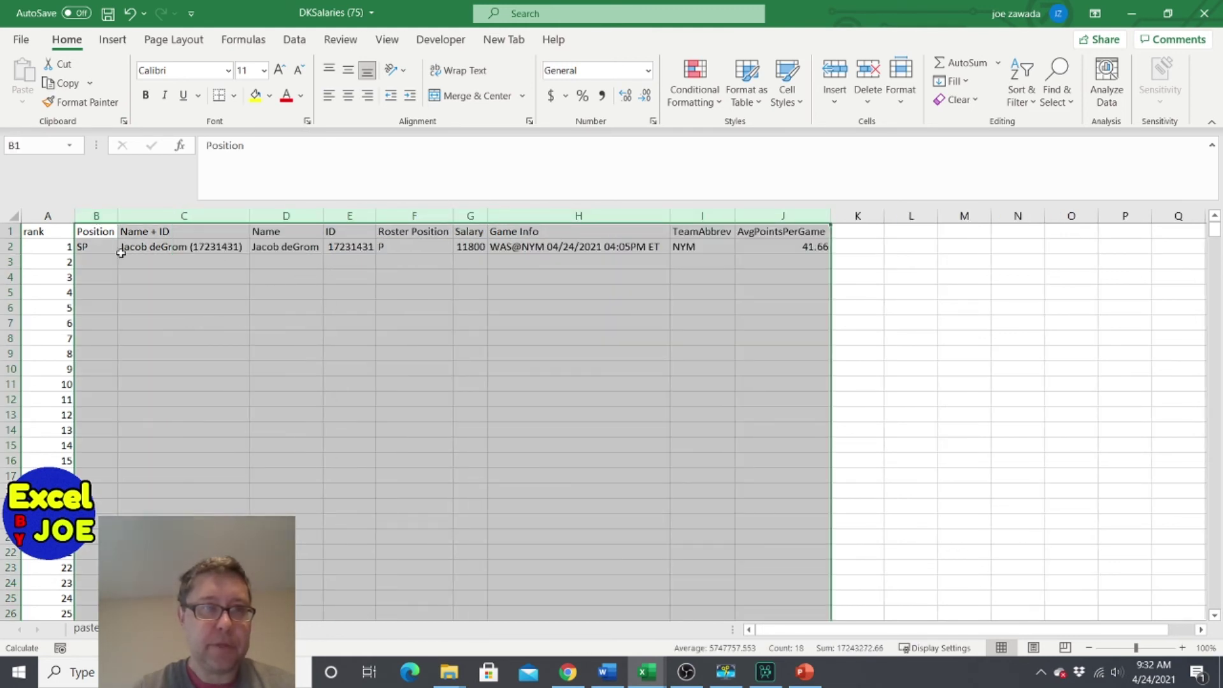
drag(97, 247, 782, 251)
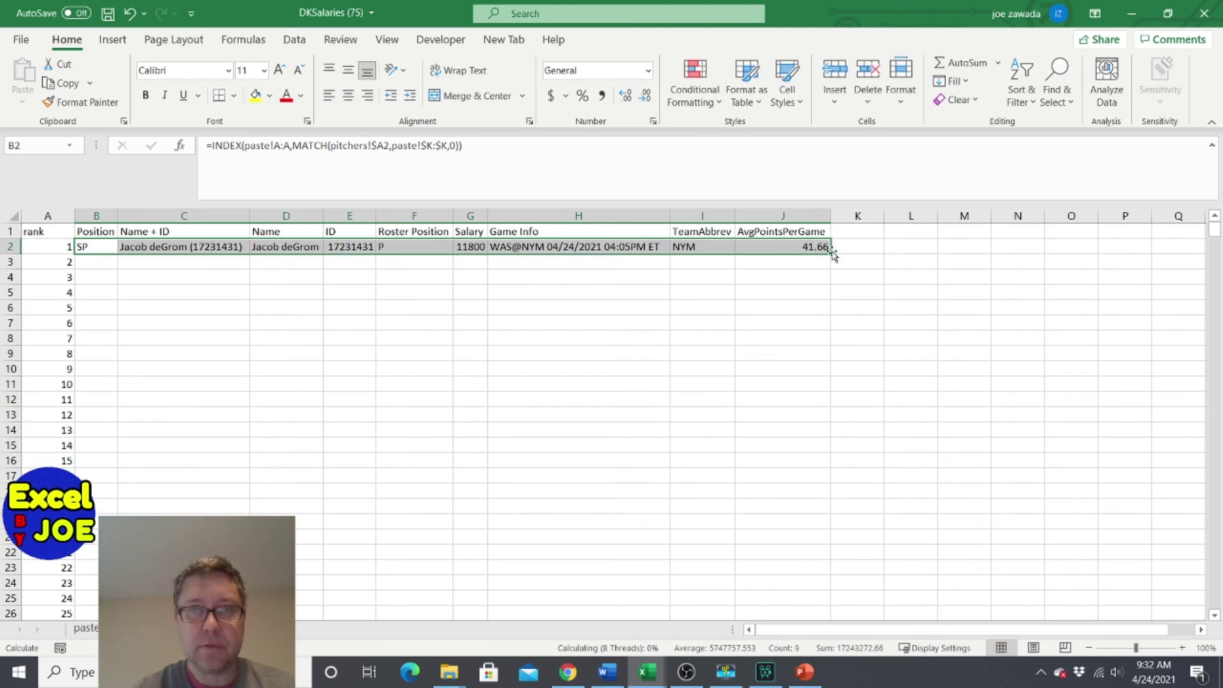
mouse_move(834, 253)
mouse_down()
mouse_move(844, 519)
mouse_move(825, 681)
mouse_move(819, 605)
mouse_up()
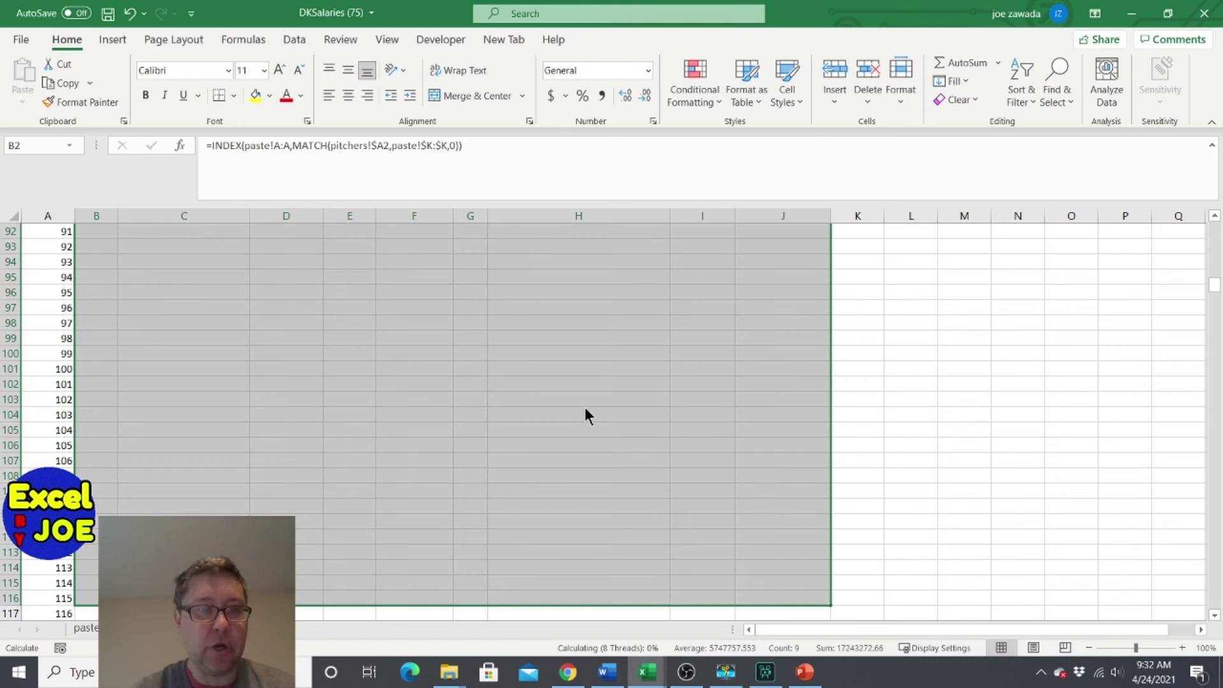
click(745, 367)
- Autofit the Name + ID column on the pitchers sheet and spot-check formulas in C8 and B19
click(974, 292)
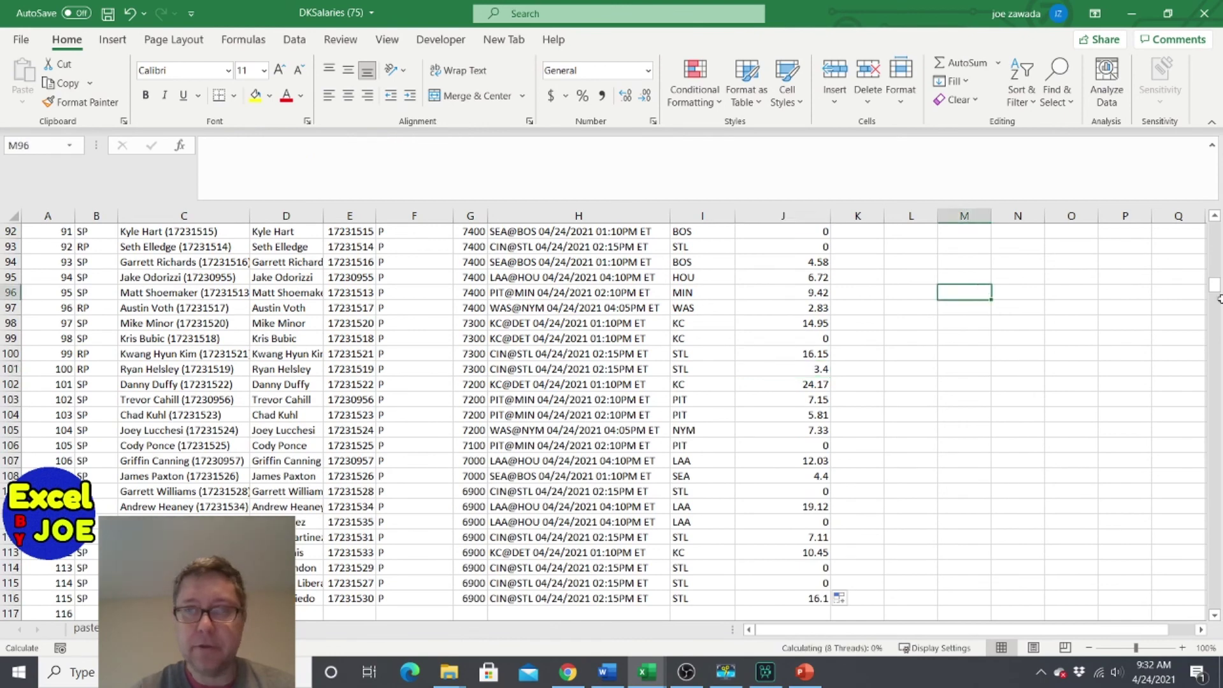
drag(1216, 294, 1211, 216)
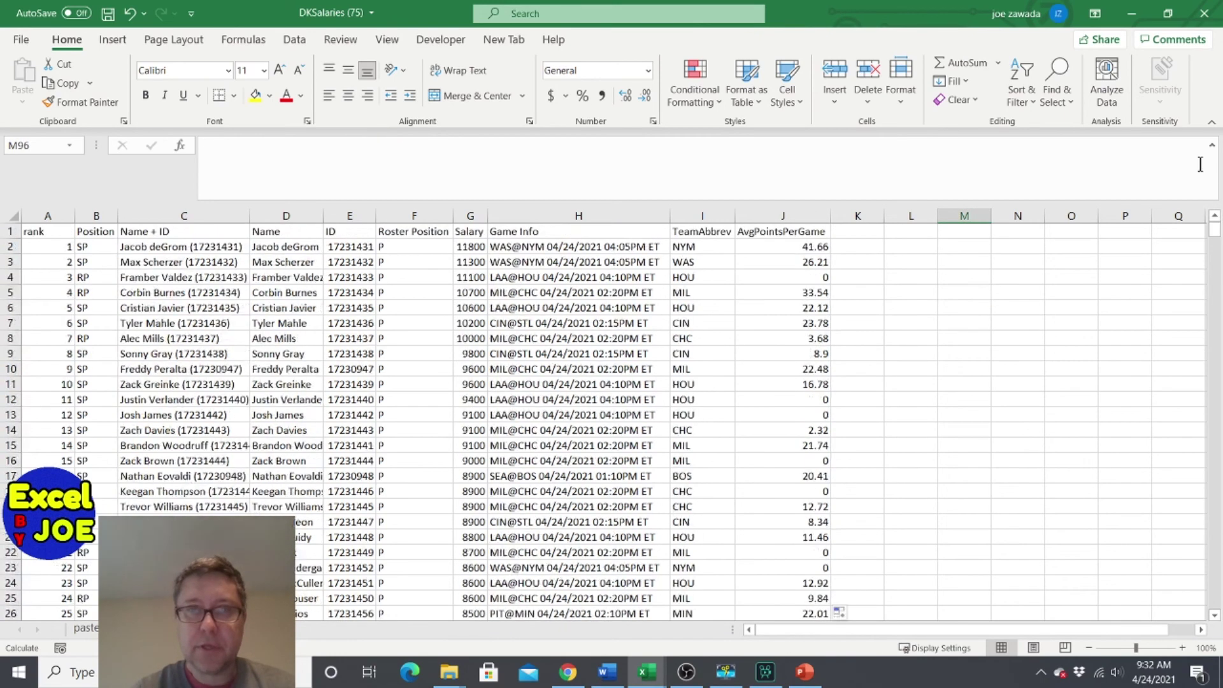
click(413, 262)
click(215, 336)
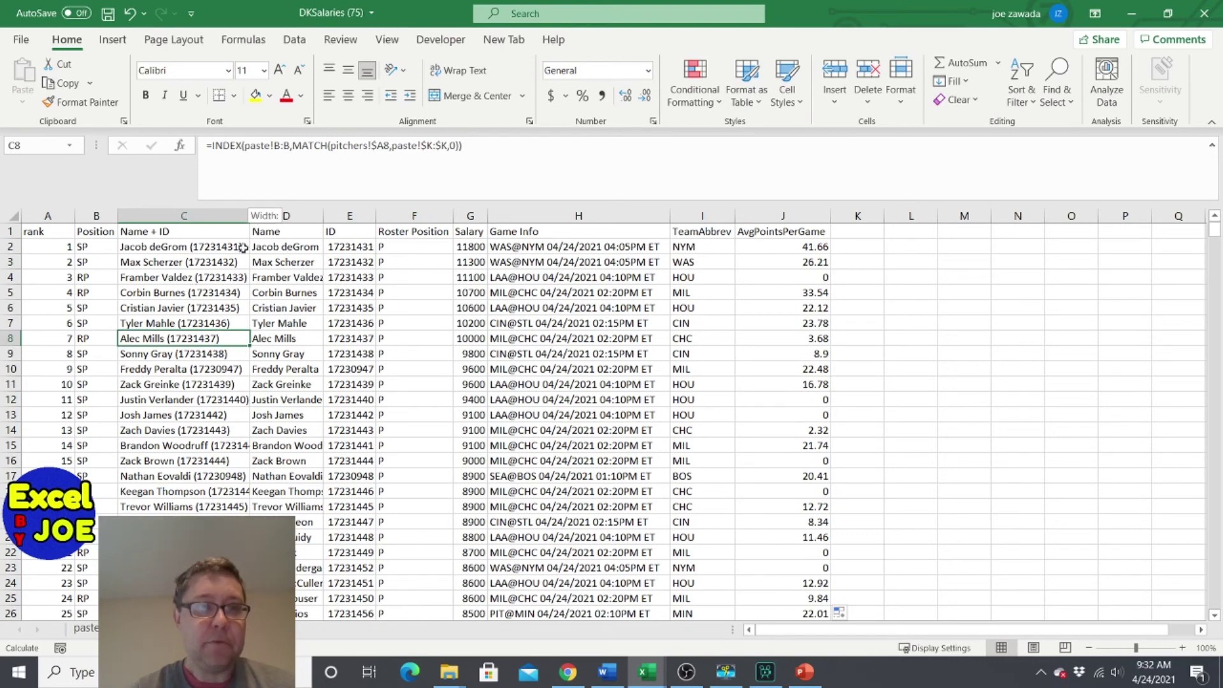
double_click(250, 216)
click(97, 507)
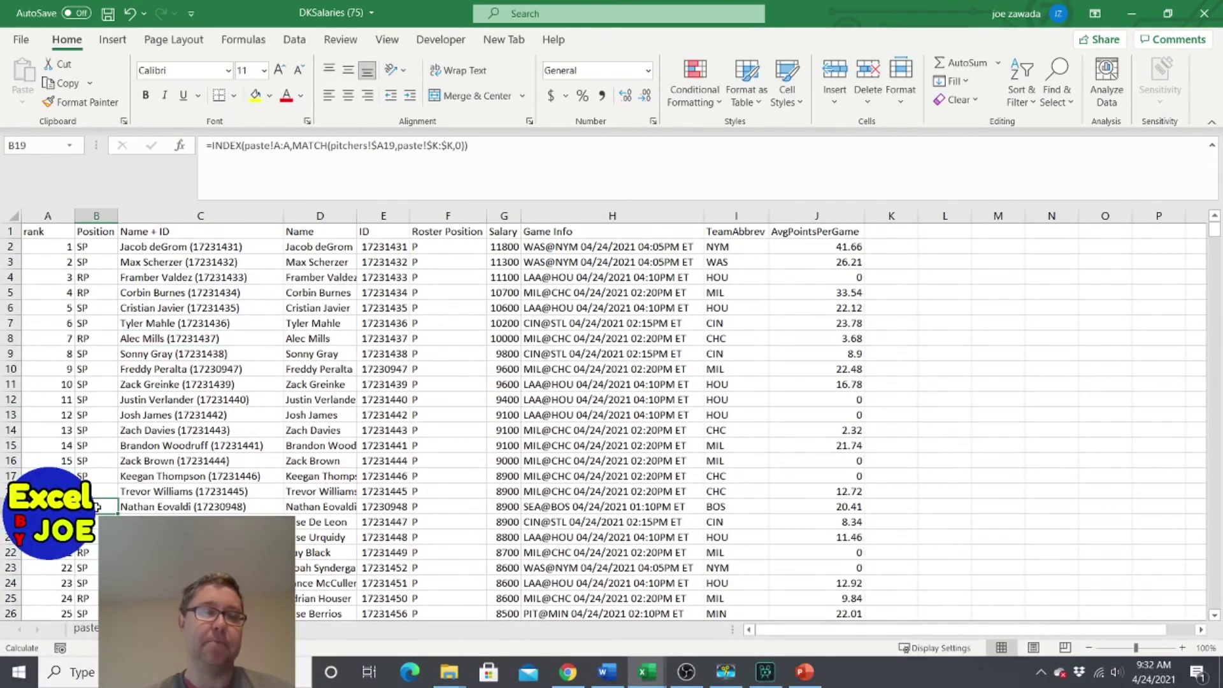
- Compare pitcher names, roster positions and IDs on the paste sheet, then select columns A–J on the batters sheet
click(89, 629)
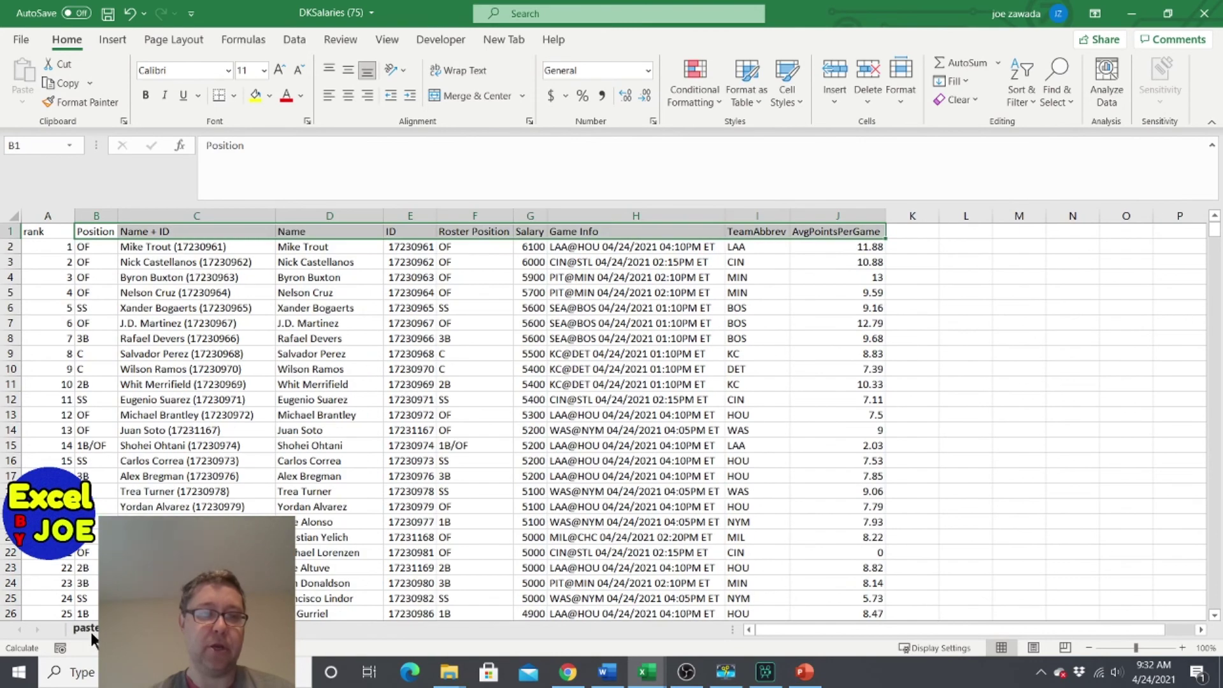
click(83, 629)
click(288, 322)
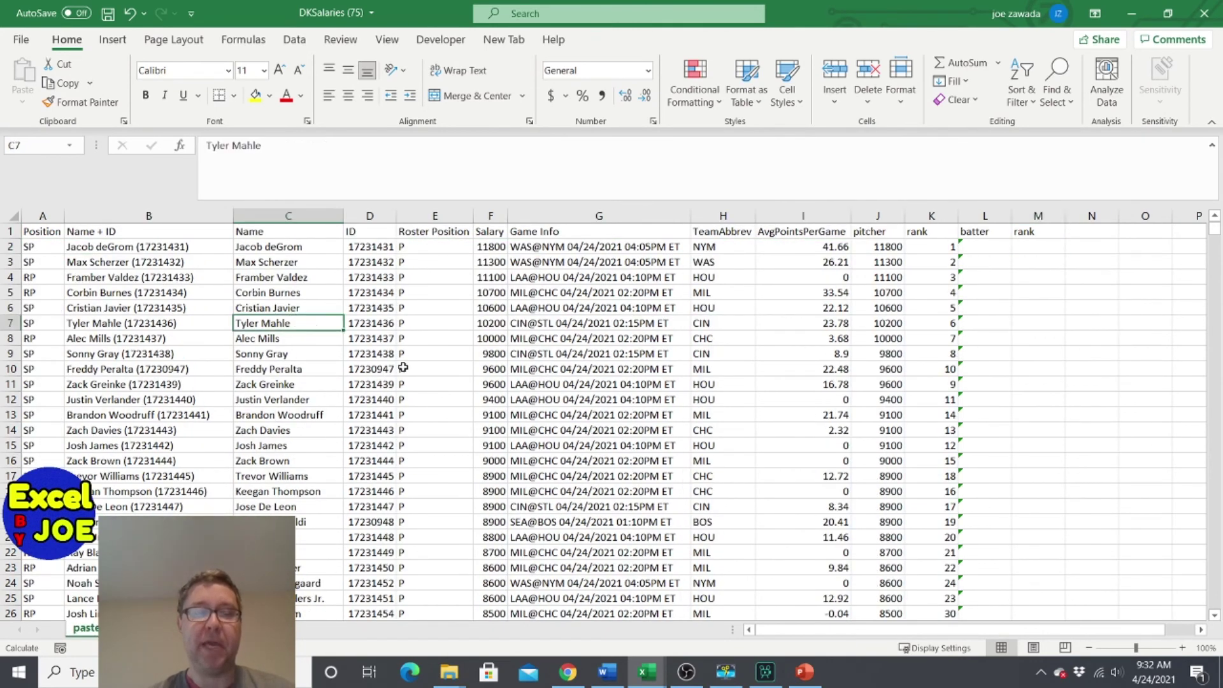
click(403, 367)
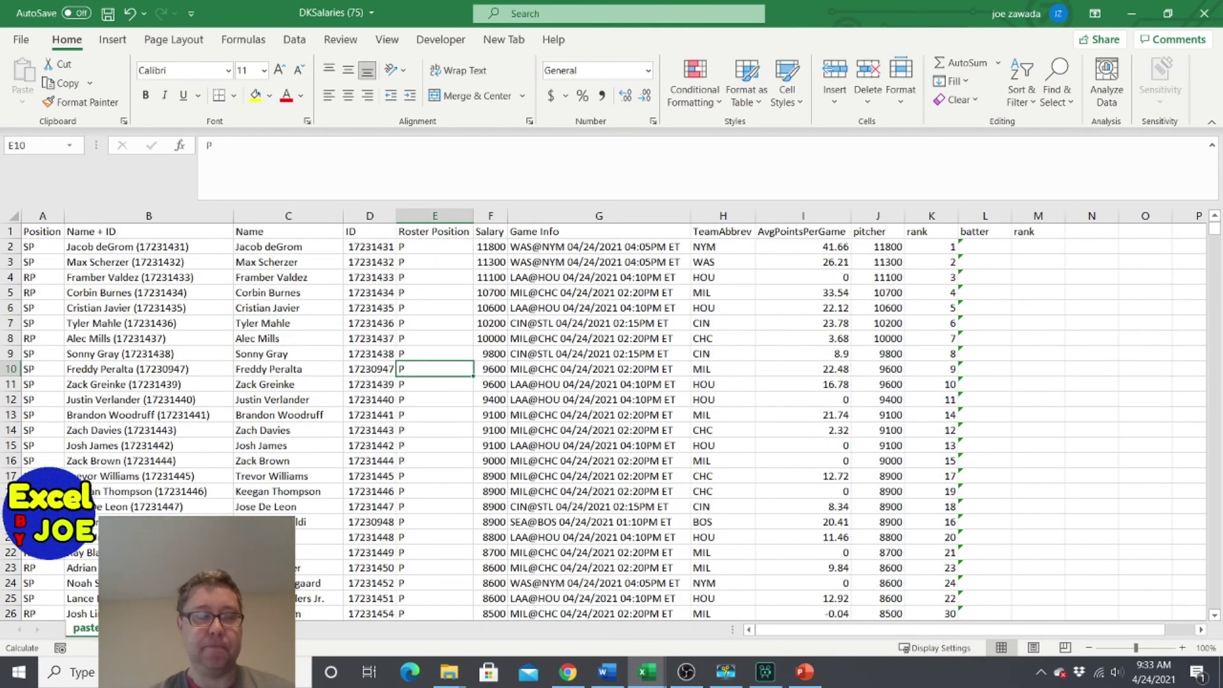
click(350, 278)
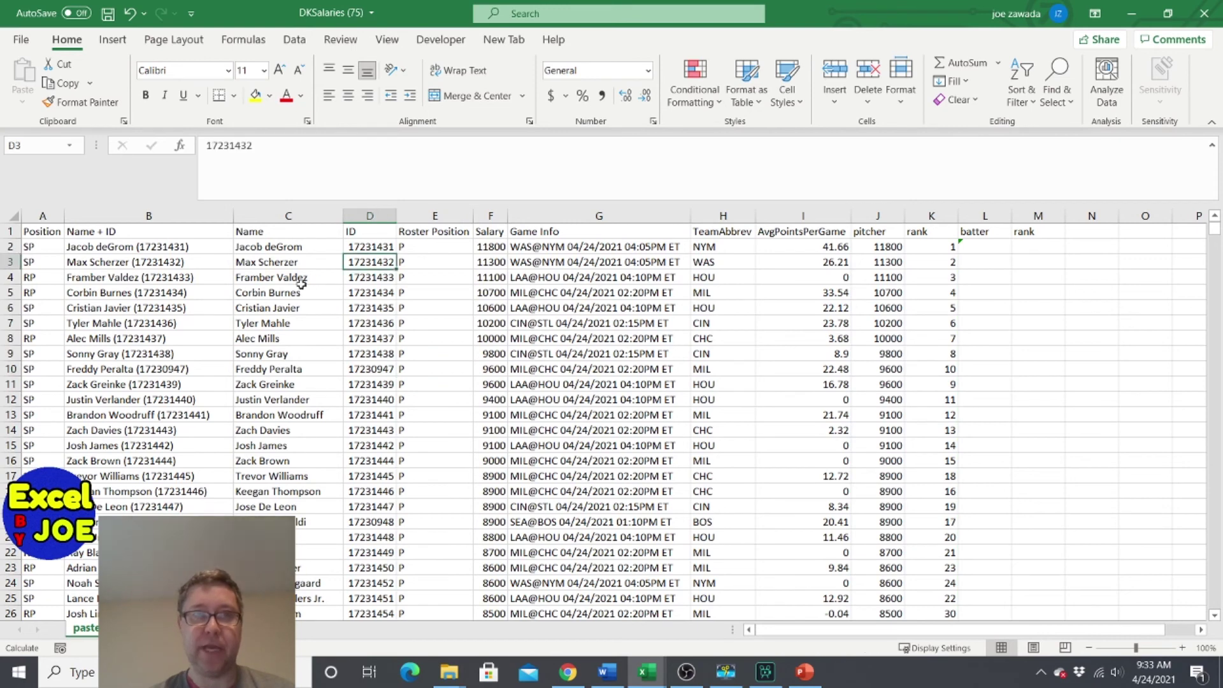
click(297, 282)
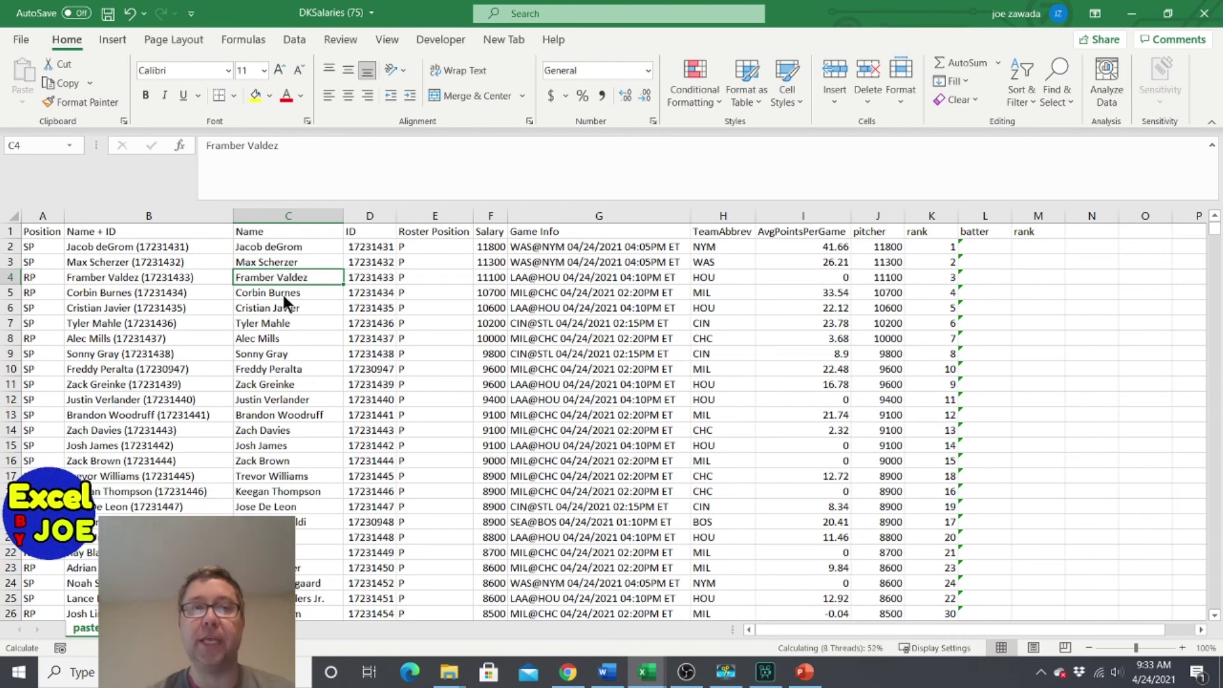
key(Right)
key(Down)
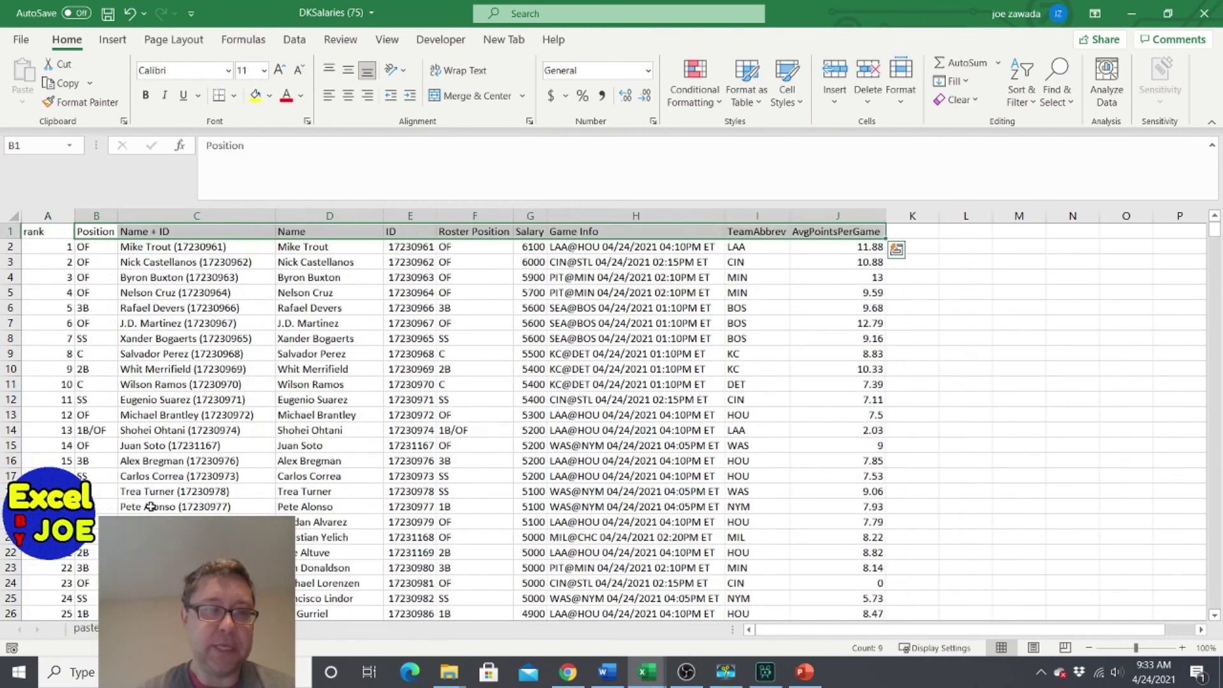
drag(48, 216, 876, 247)
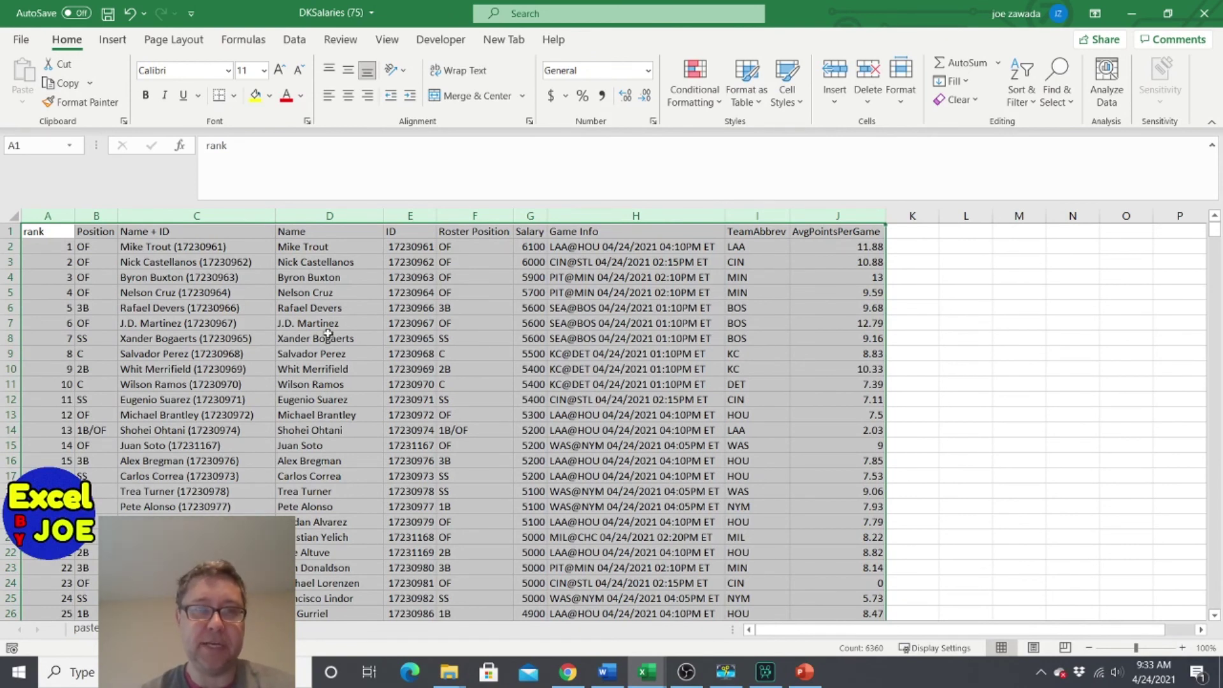
click(247, 322)
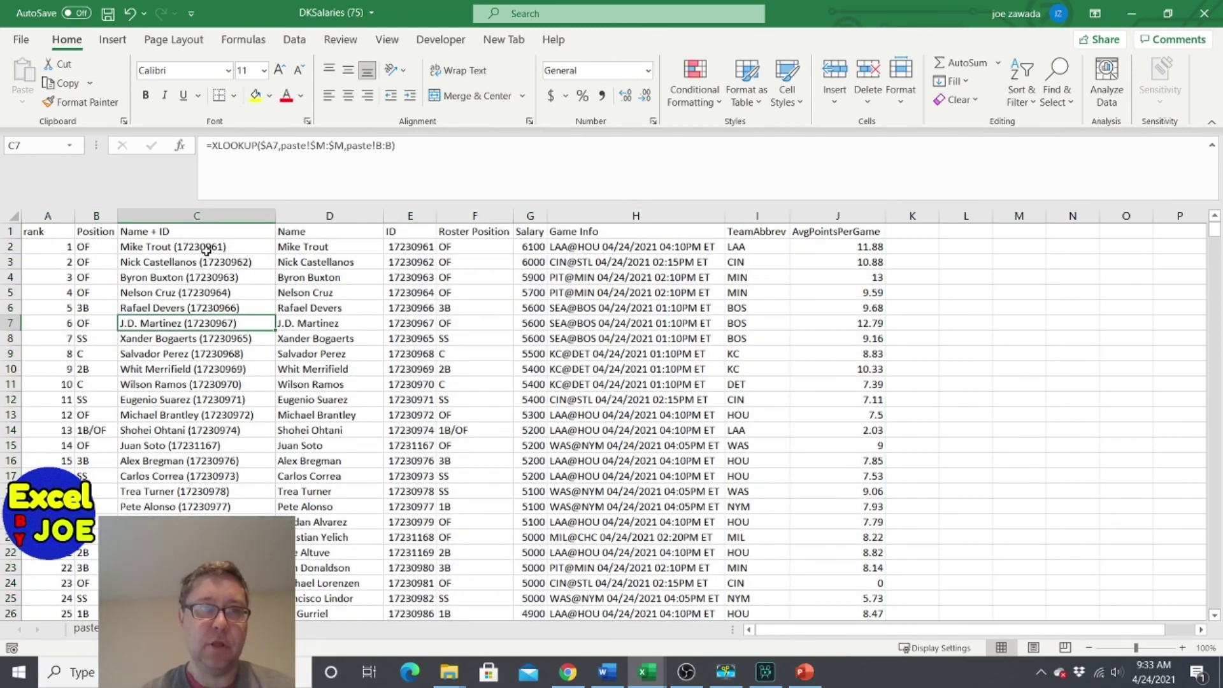
click(205, 250)
click(214, 308)
click(209, 400)
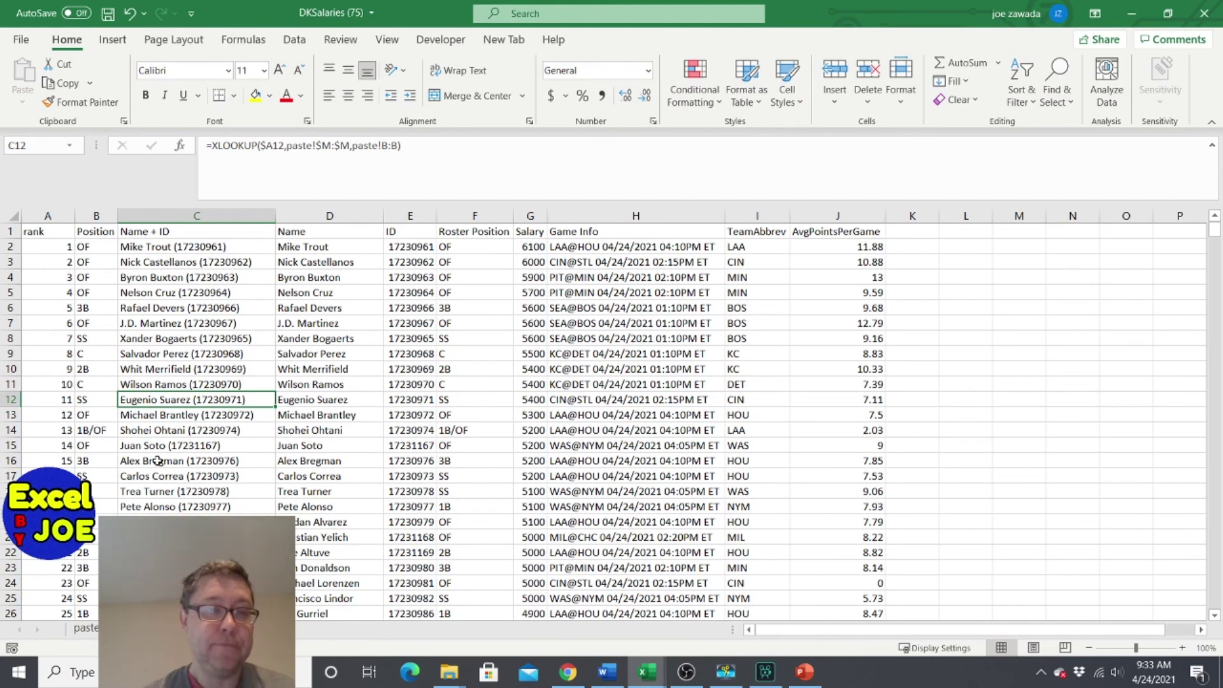